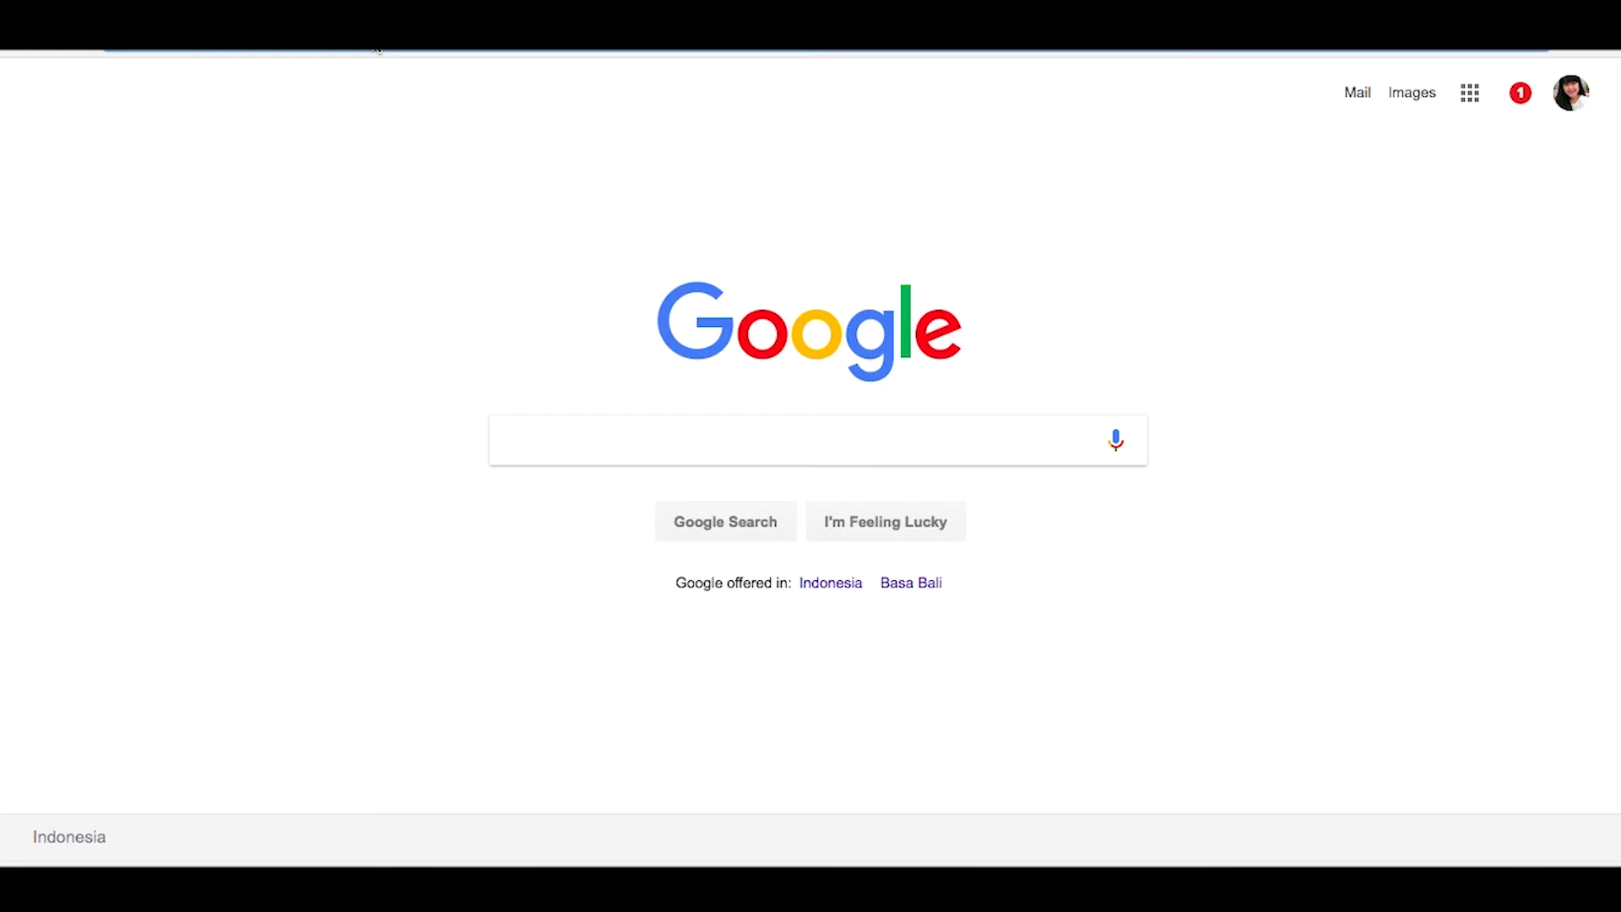
Load DoubleClick for Publishers at google.com/dfp in Chrome.
{"action": "type", "text": "google"}
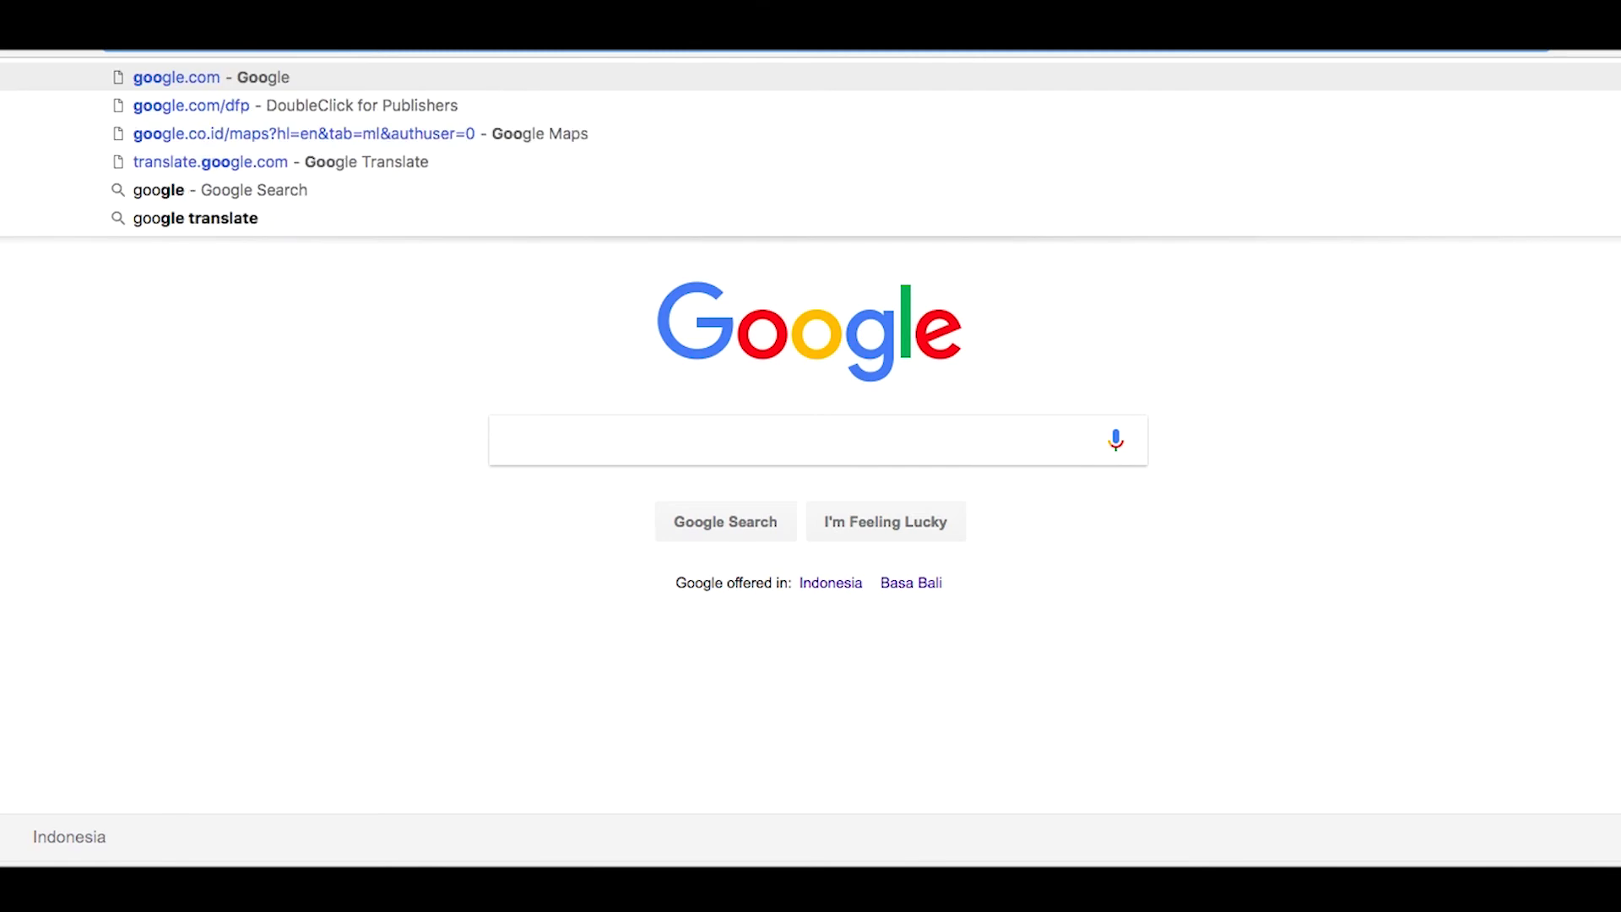
{"action": "type", "text": ".com/dfp"}
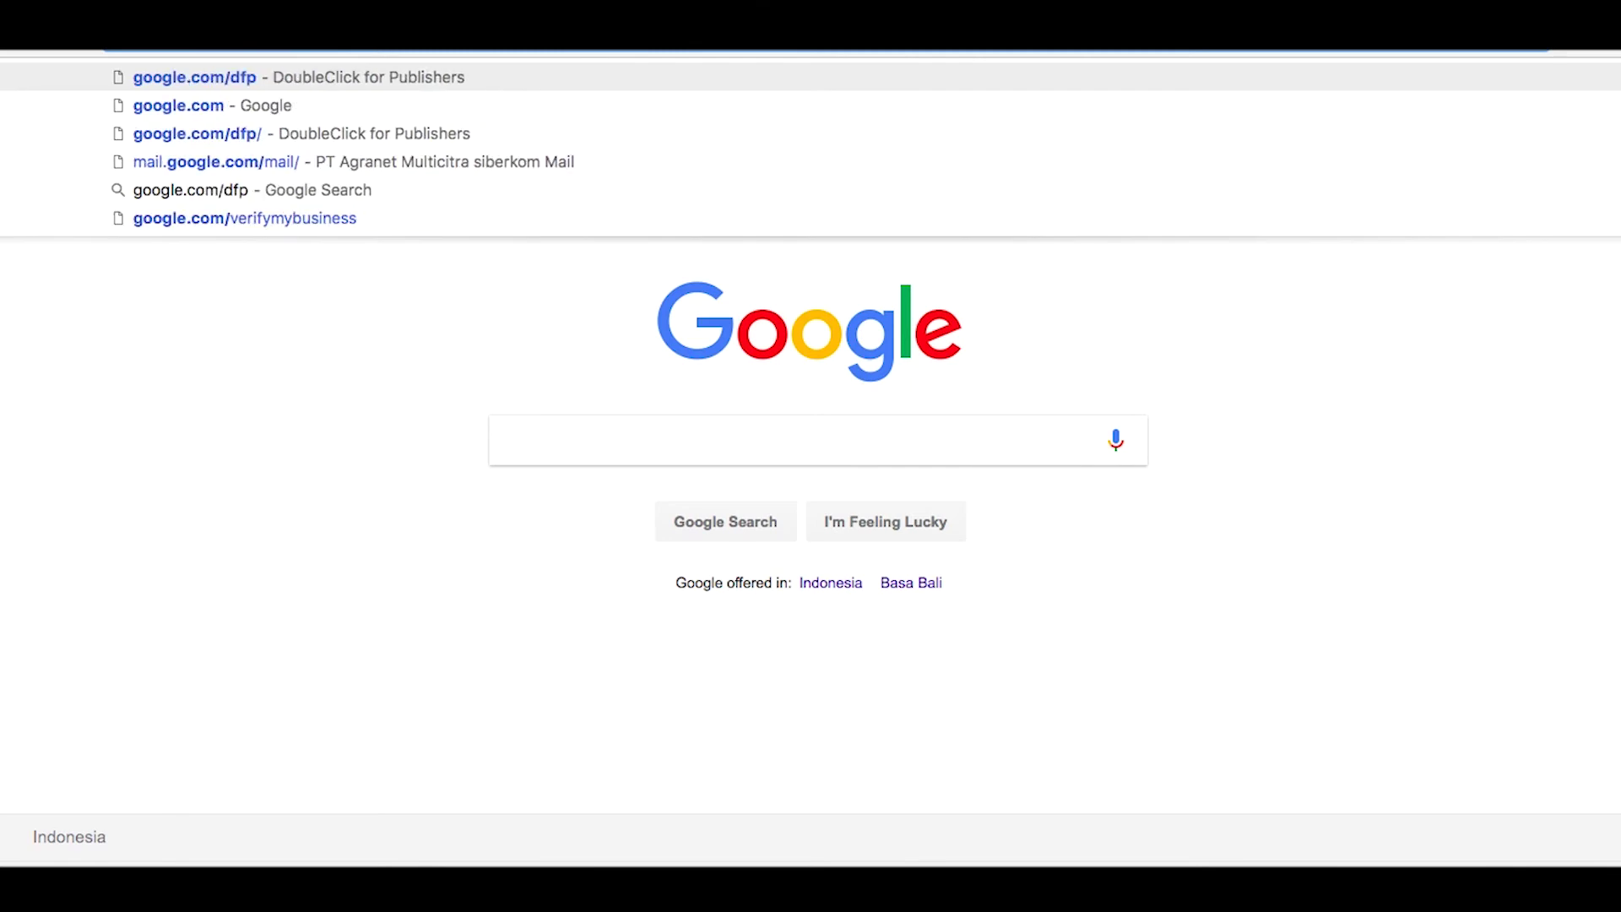
{"action": "key", "text": "Return"}
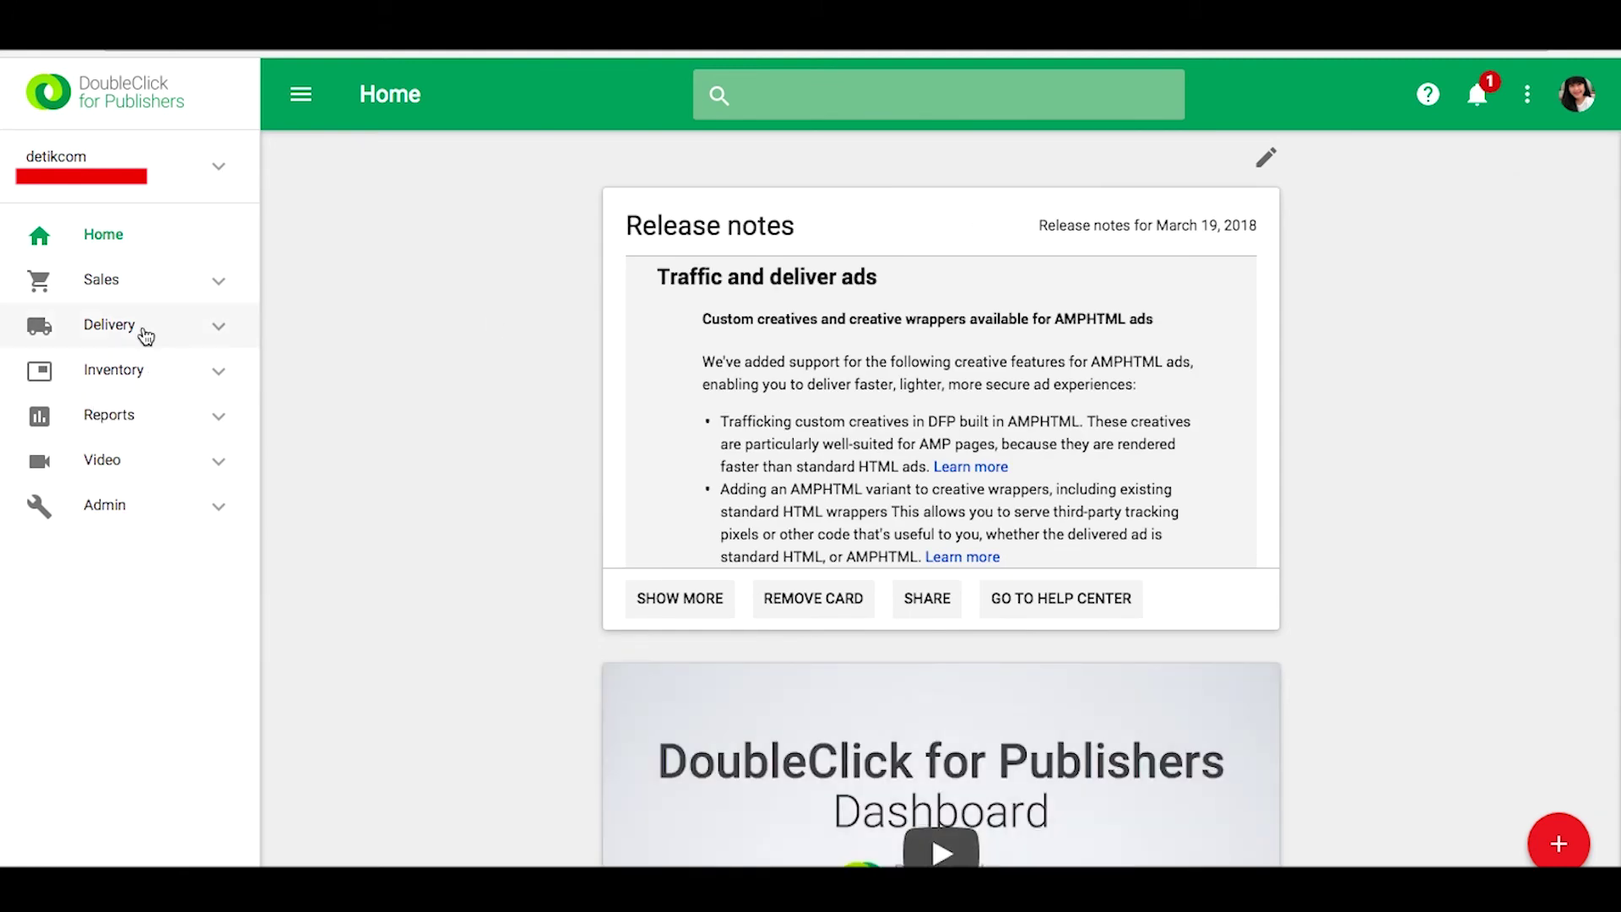
Open the Proposals list from the Sales section of the left navigation.
{"action": "left_click", "coordinate": [150, 290]}
{"action": "left_click", "coordinate": [152, 331]}
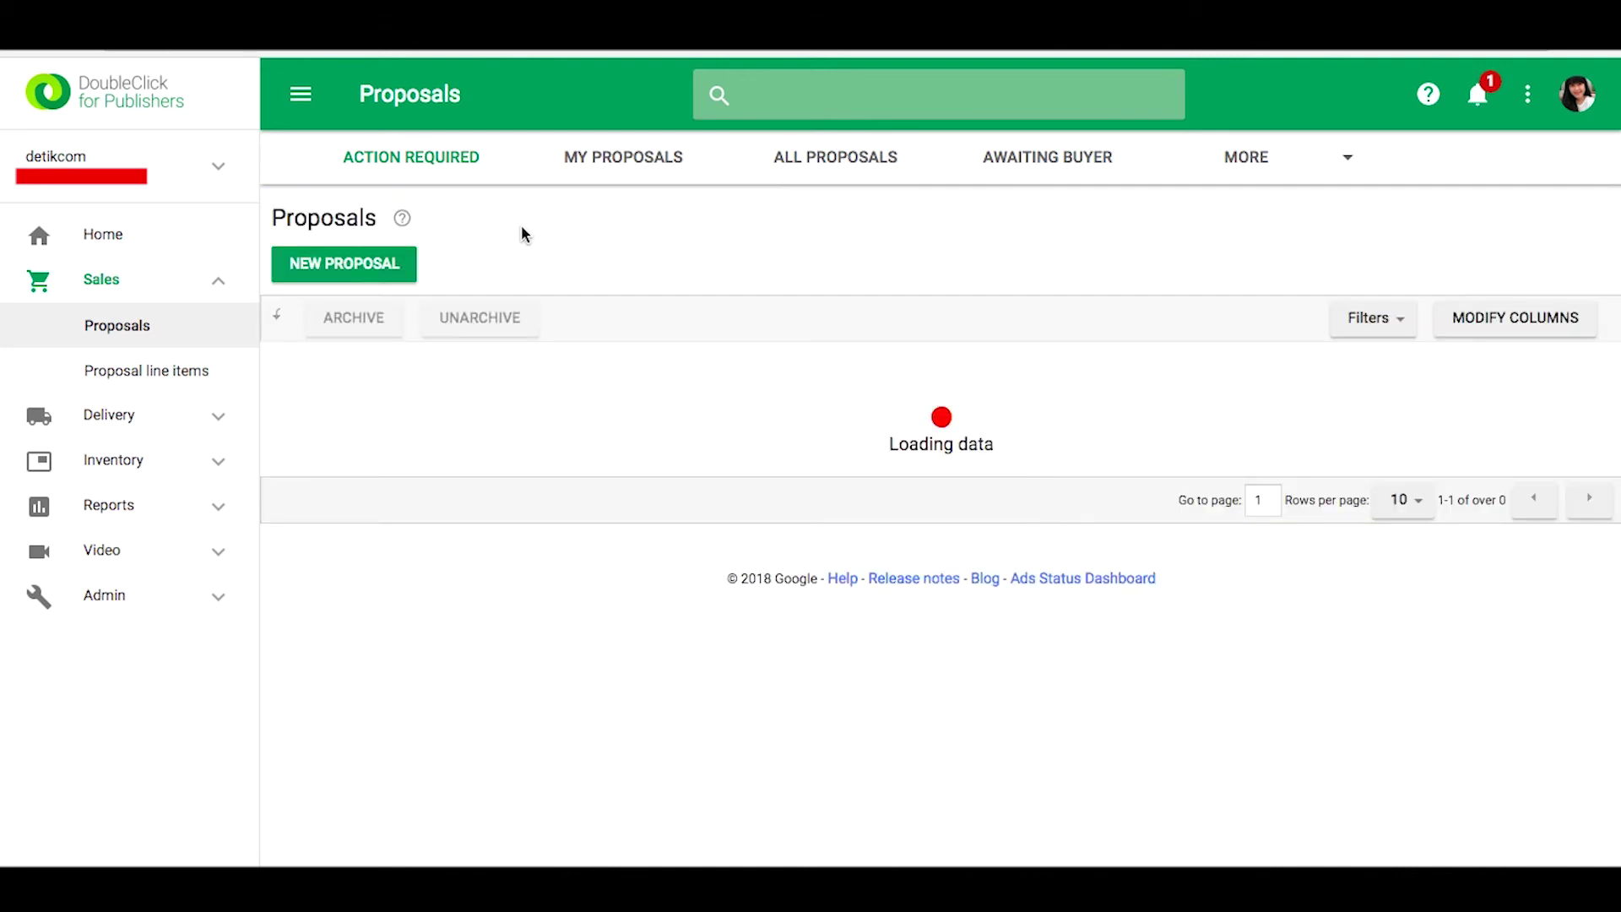
Start a new proposal with buyer message 'This is proposal for PG campaign. Please check.' and 'Thanks'.
{"action": "left_click", "coordinate": [374, 264]}
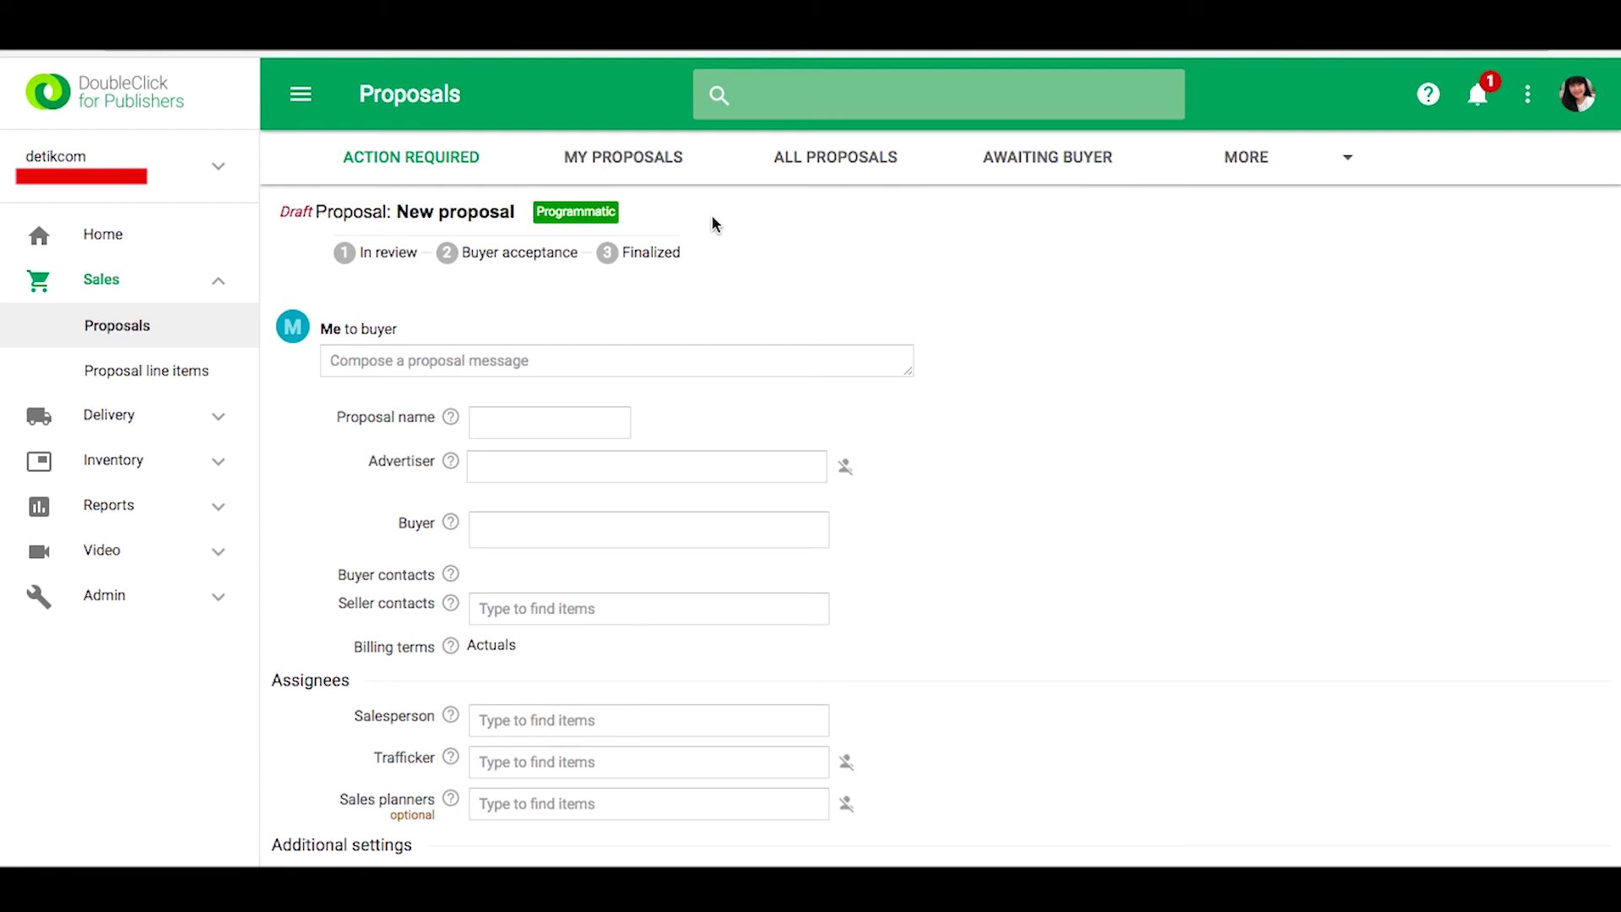
{"action": "left_click", "coordinate": [513, 361]}
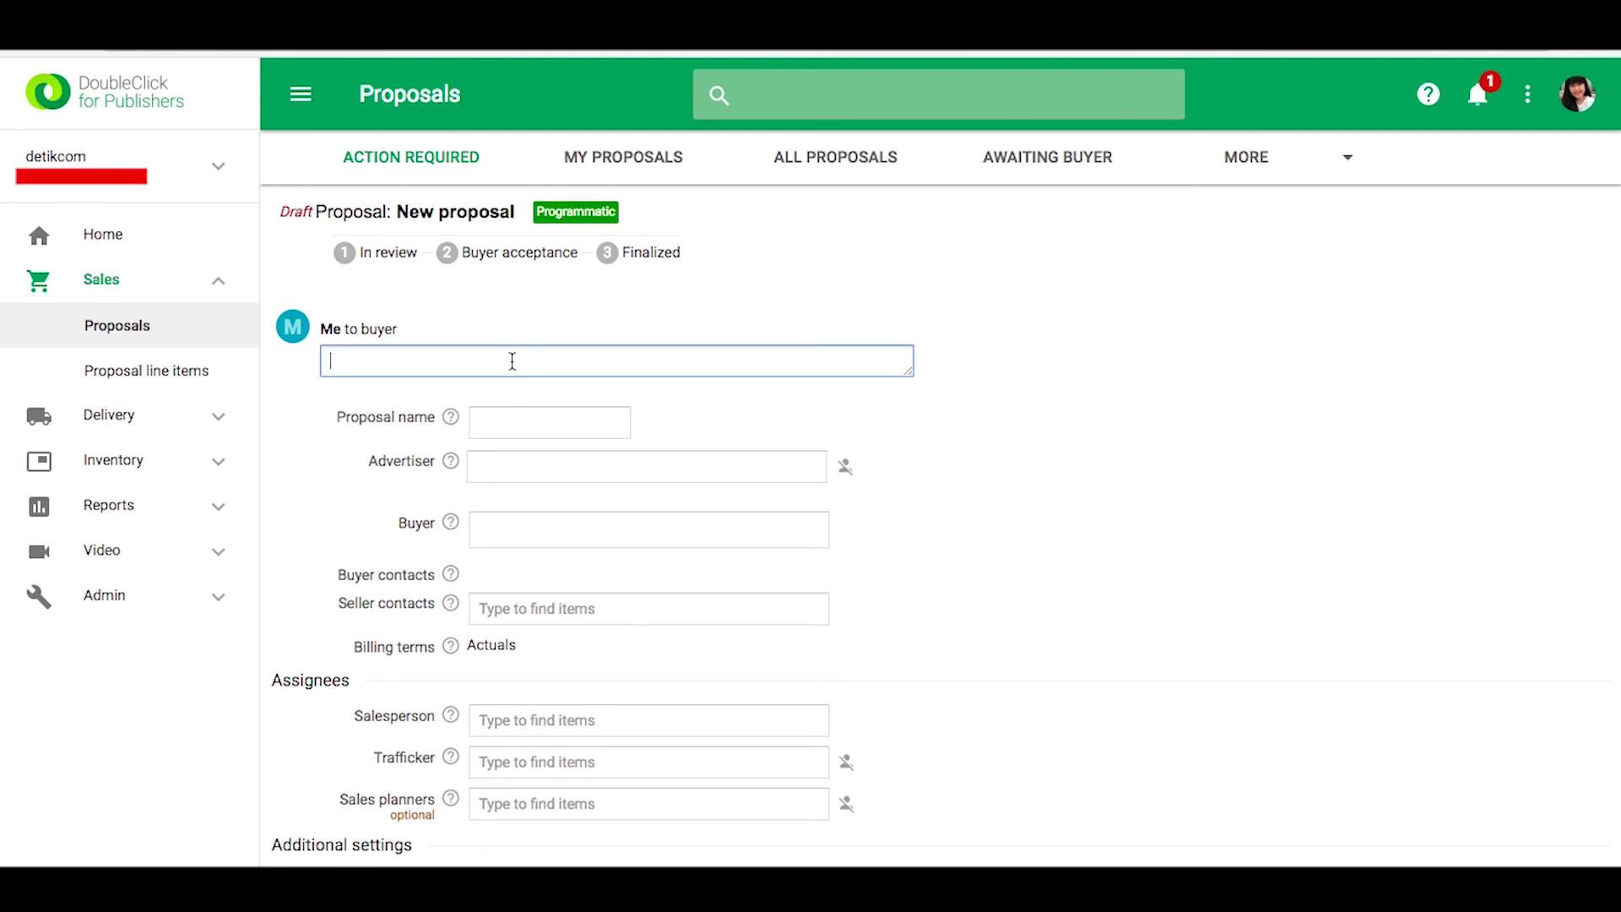
{"action": "type", "text": "Hai Buyer"}
{"action": "key", "text": "ctrl+a"}
{"action": "key", "text": "BackSpace"}
{"action": "type", "text": "This is proposal for PG campaign."}
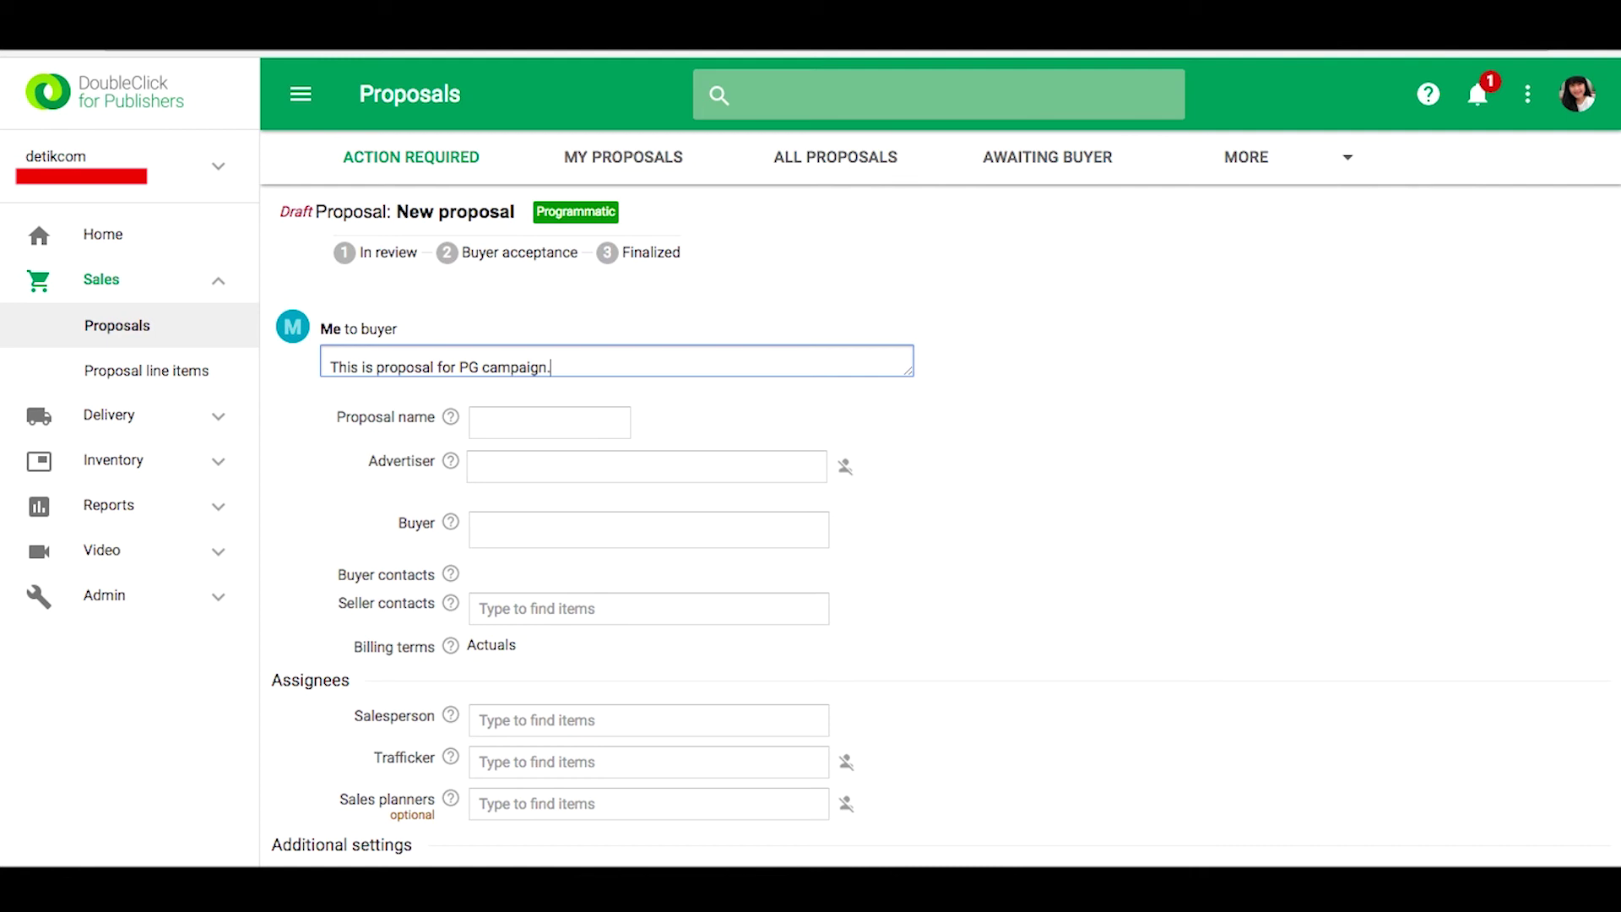
{"action": "type", "text": " Please check."}
{"action": "key", "text": "Return"}
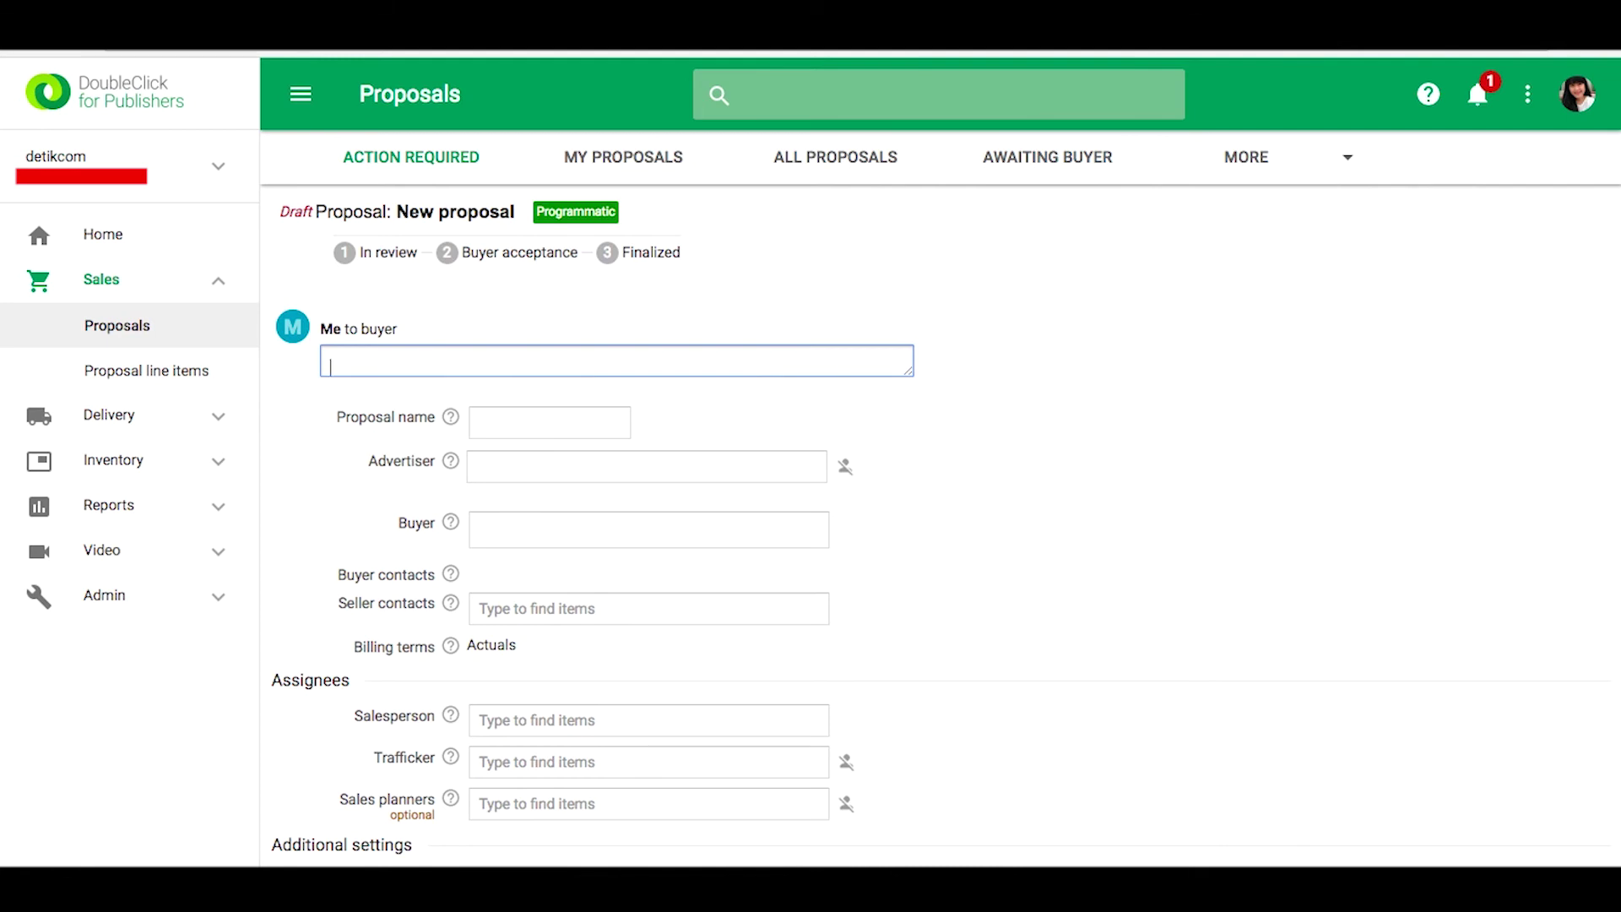
{"action": "type", "text": "Thanks"}
{"action": "left_click", "coordinate": [521, 413]}
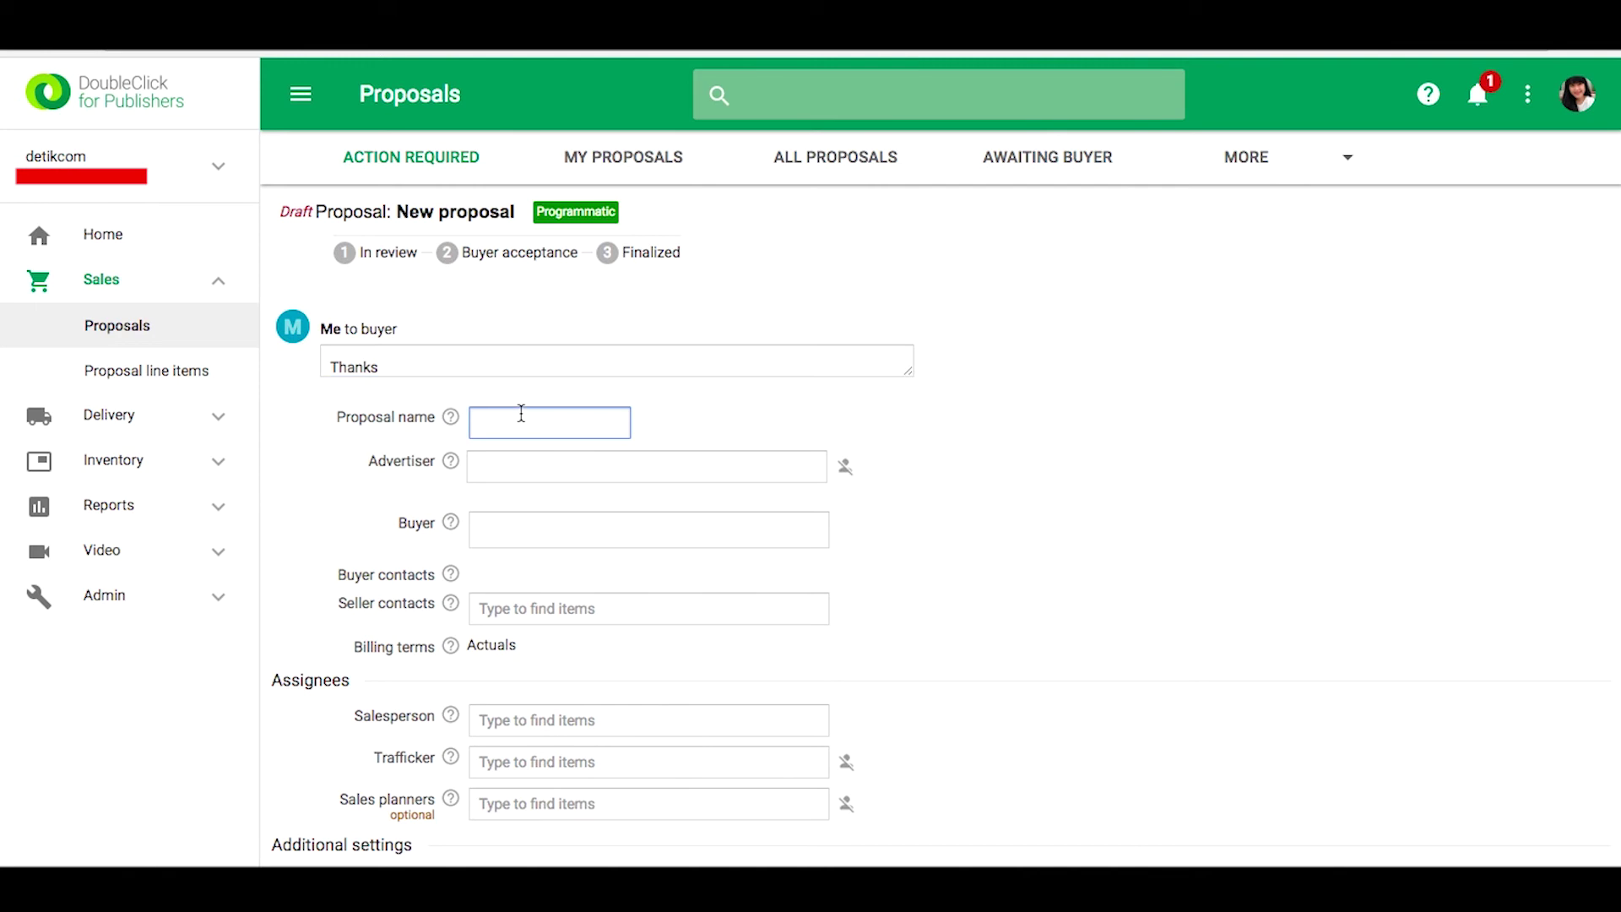
Name the proposal 'PG - Agency - FMCG - Display - March 2018'.
{"action": "type", "text": "PG -"}
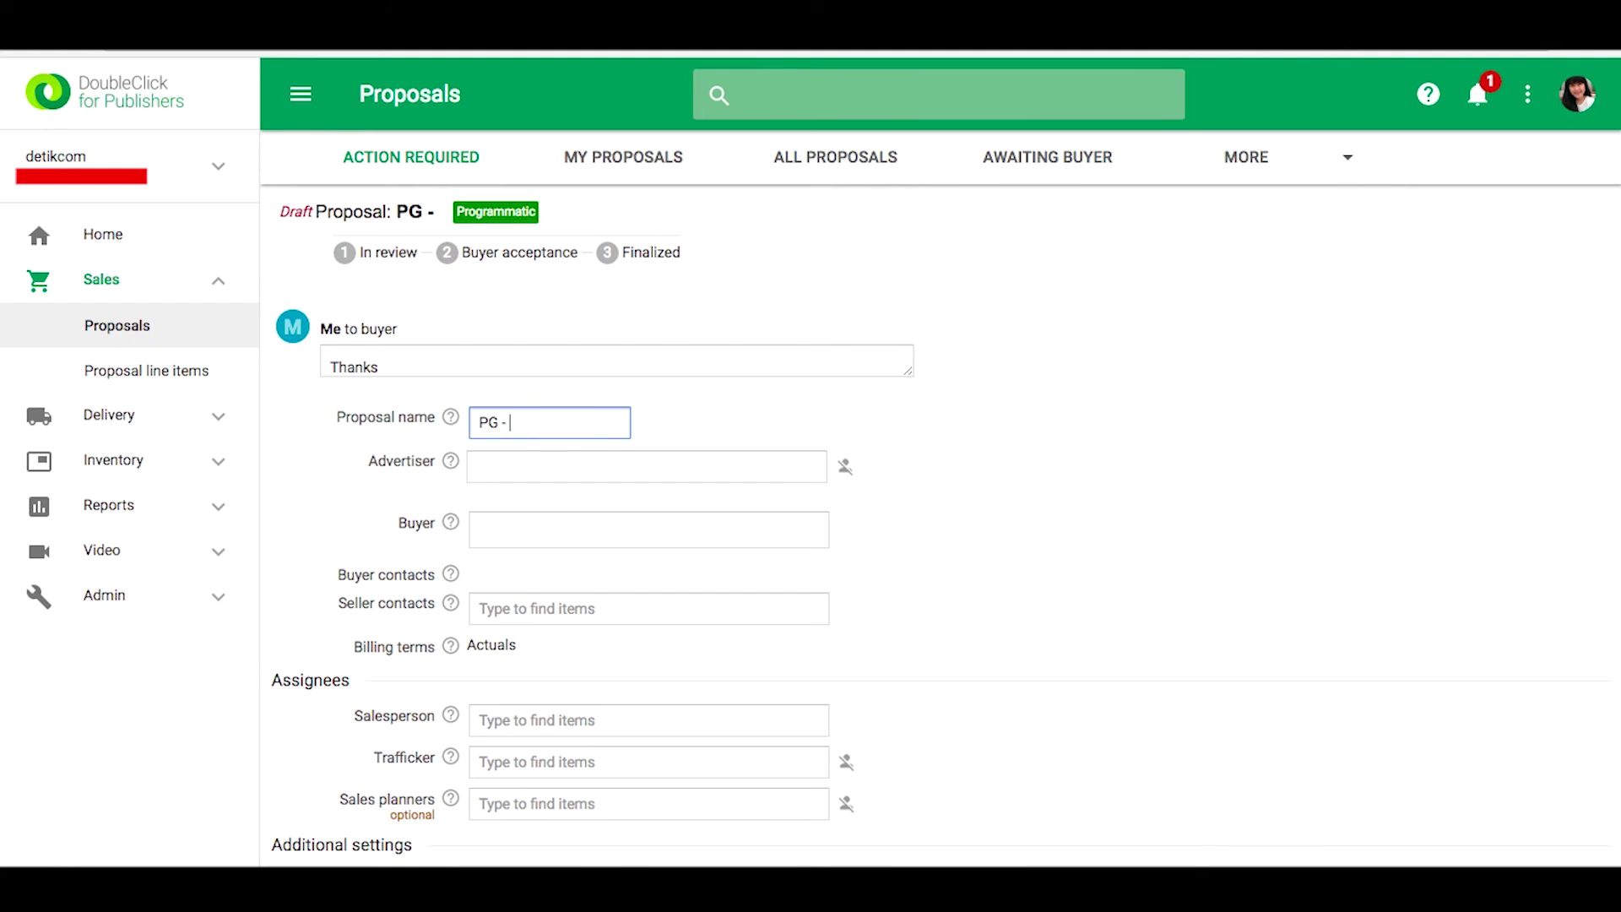
{"action": "type", "text": " Agency "}
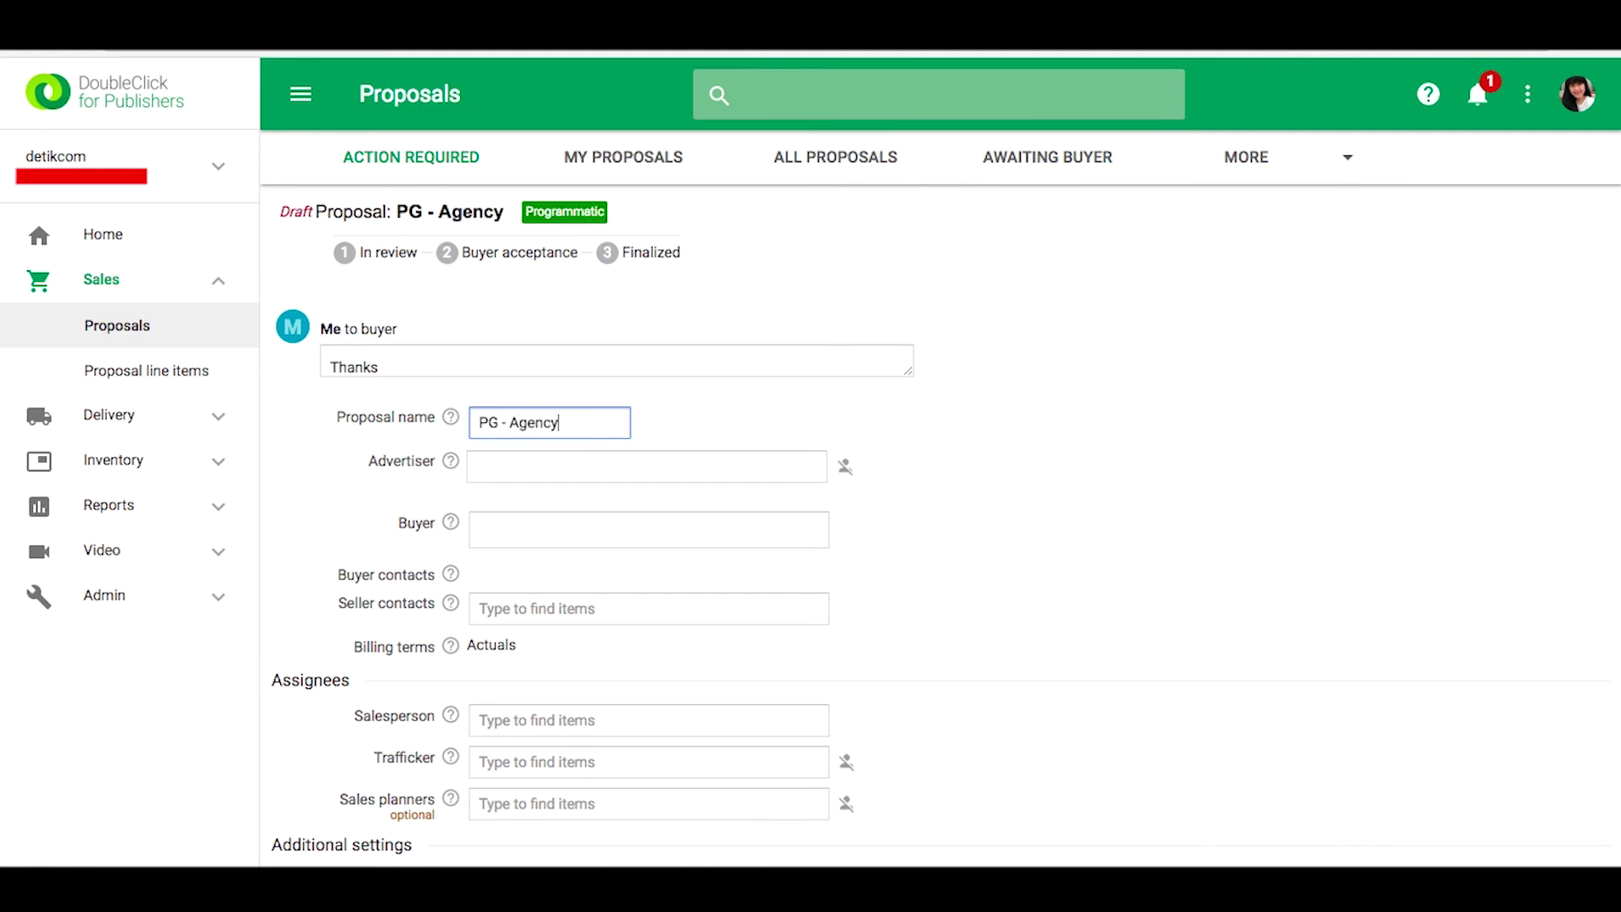
{"action": "type", "text": "-"}
{"action": "key", "text": "BackSpace"}
{"action": "type", "text": "- "}
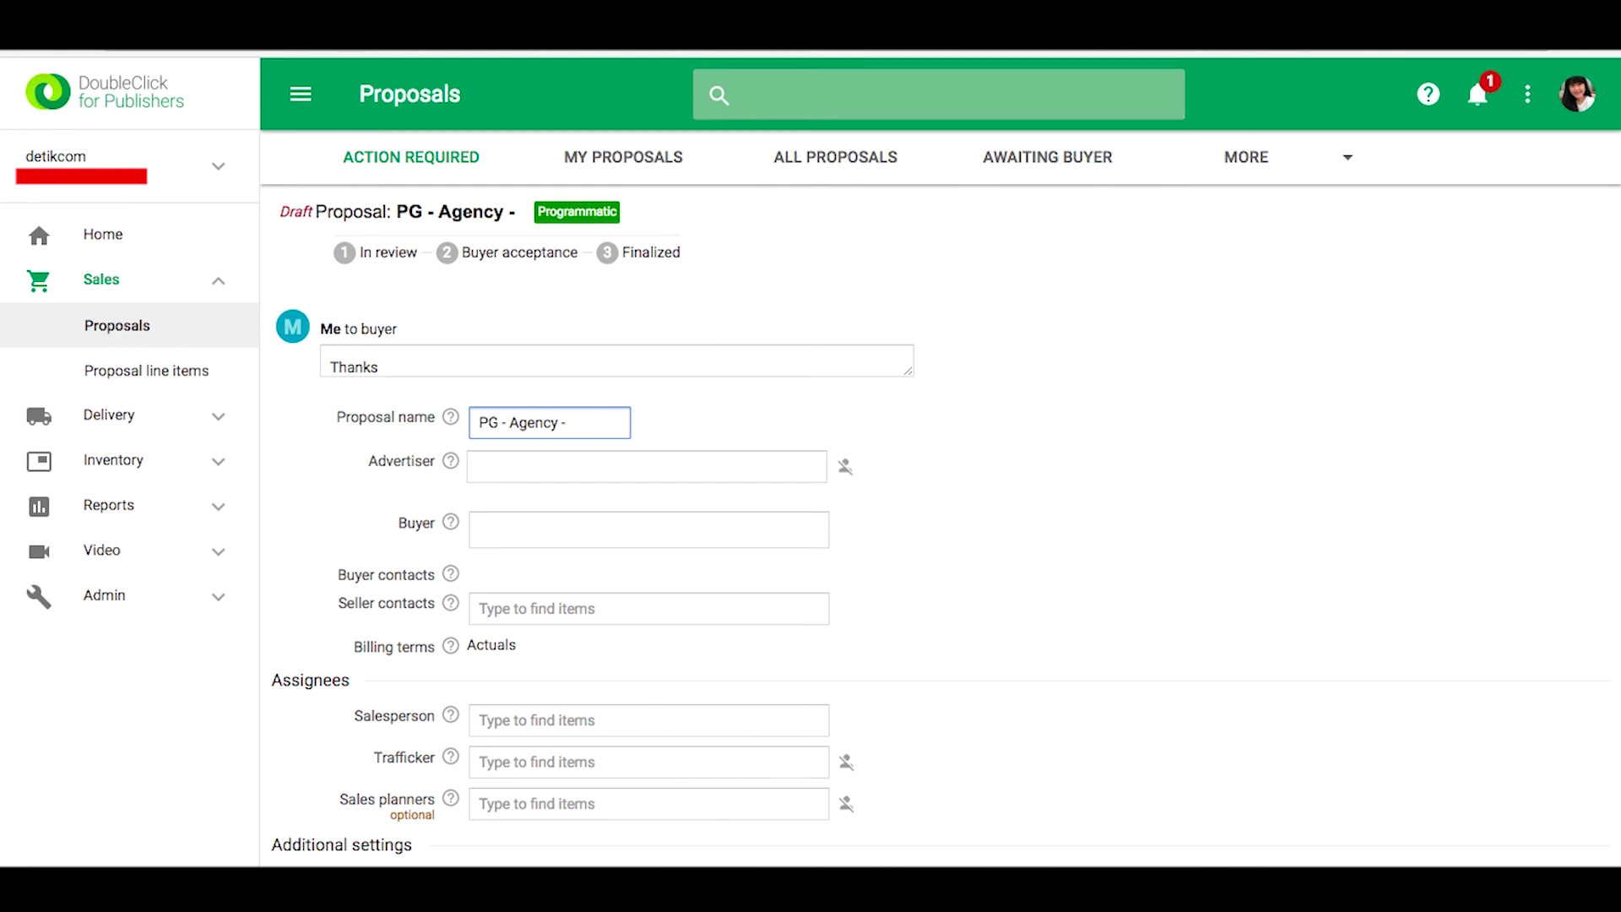
{"action": "type", "text": "FMCG"}
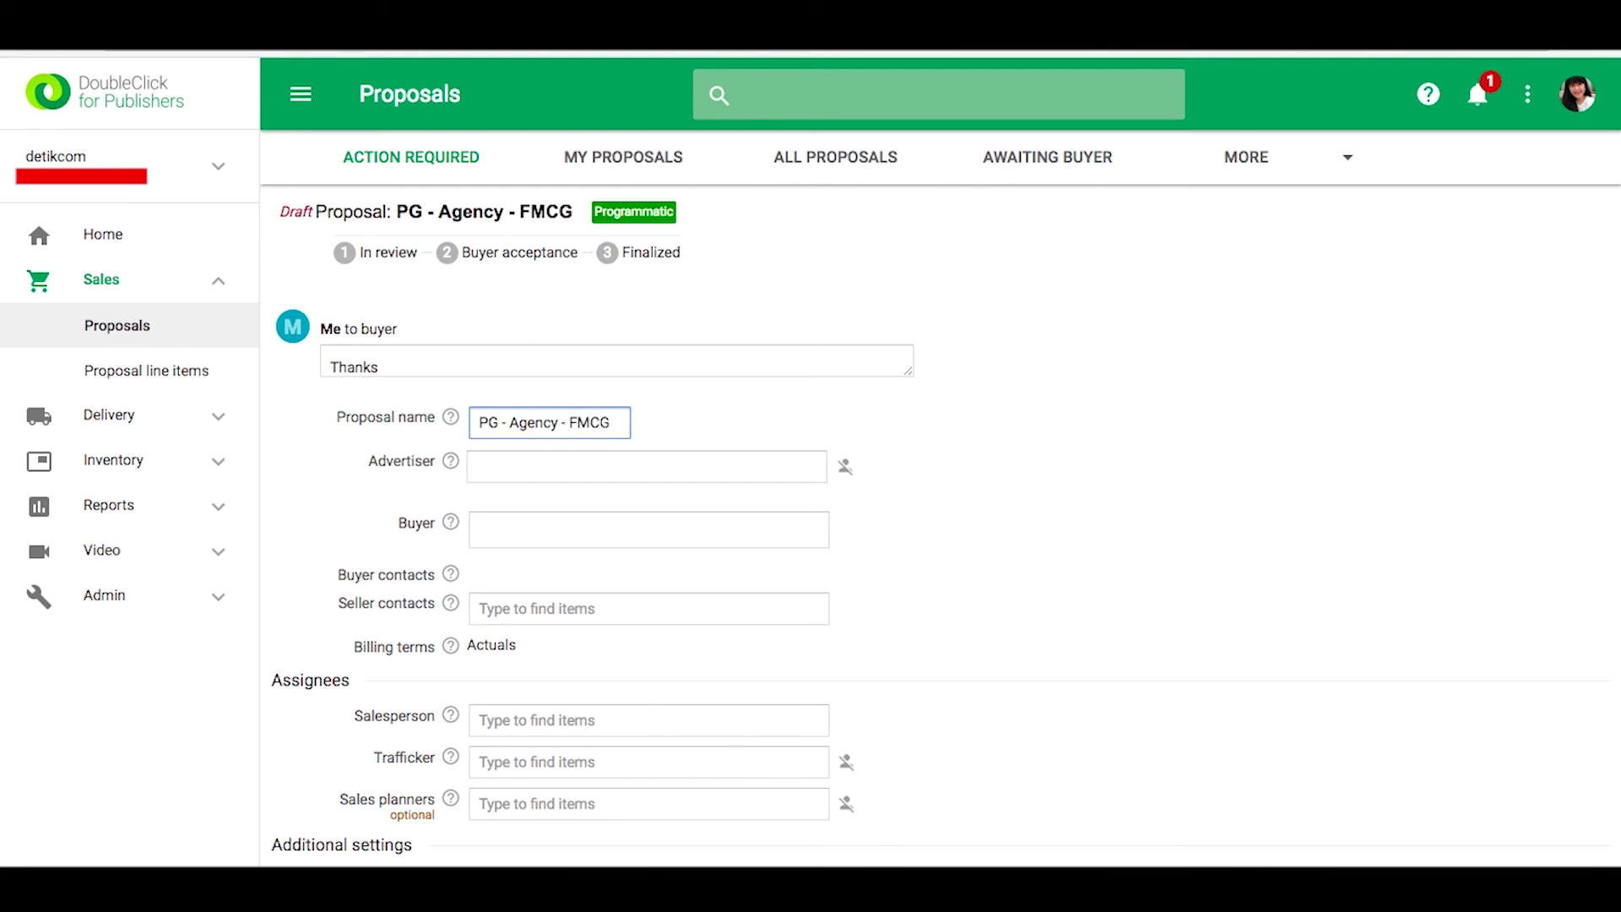
{"action": "type", "text": " -"}
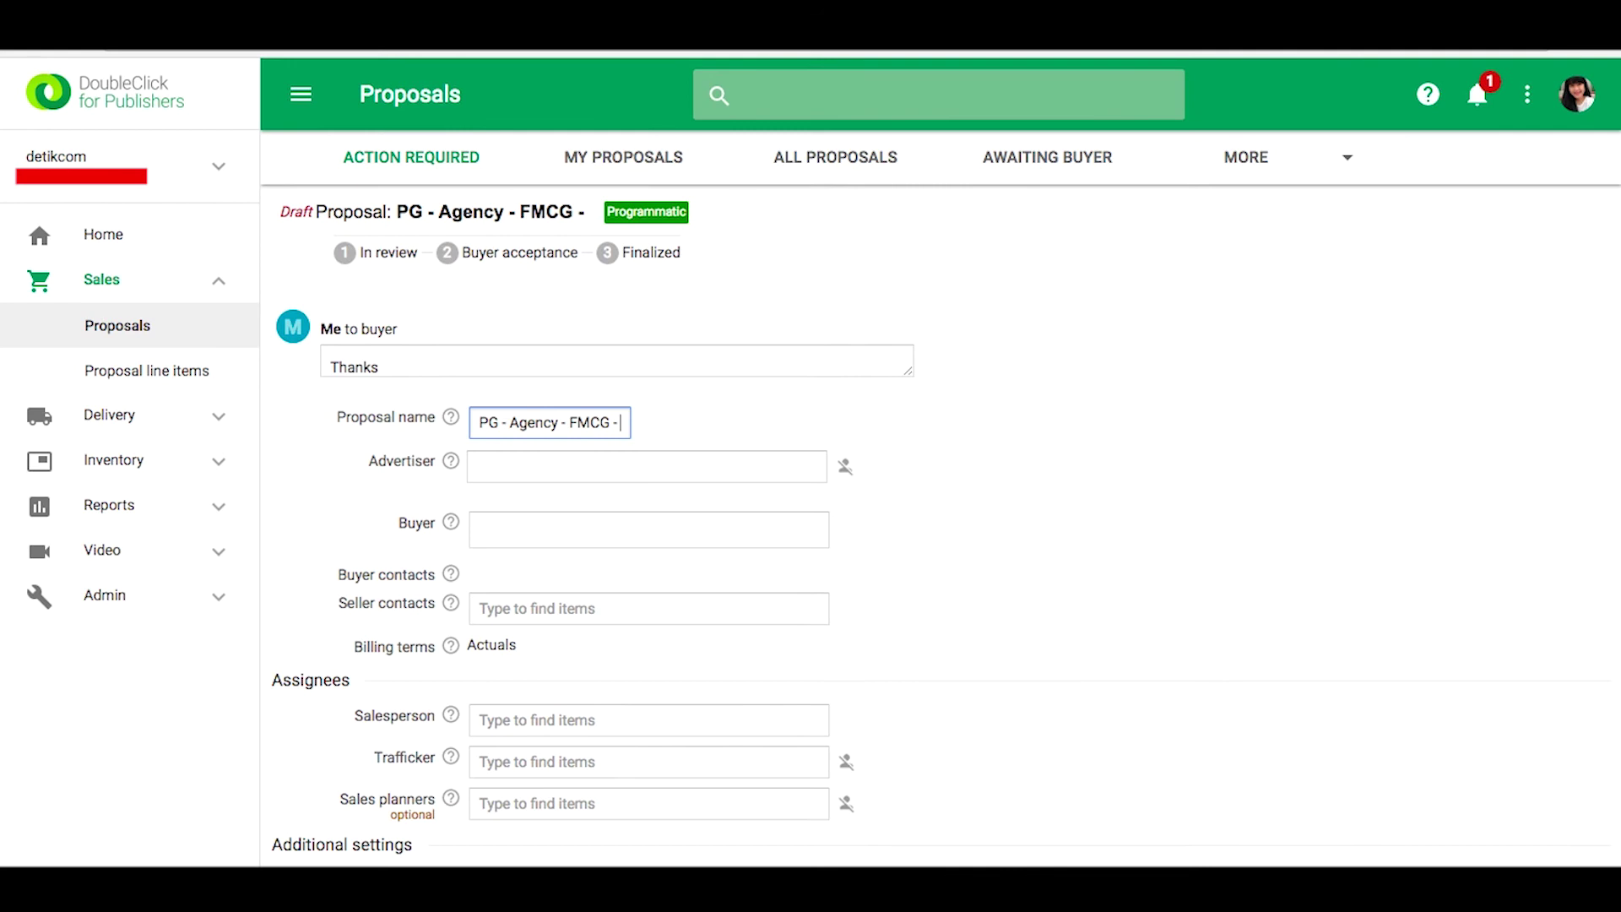
{"action": "type", "text": " CPM"}
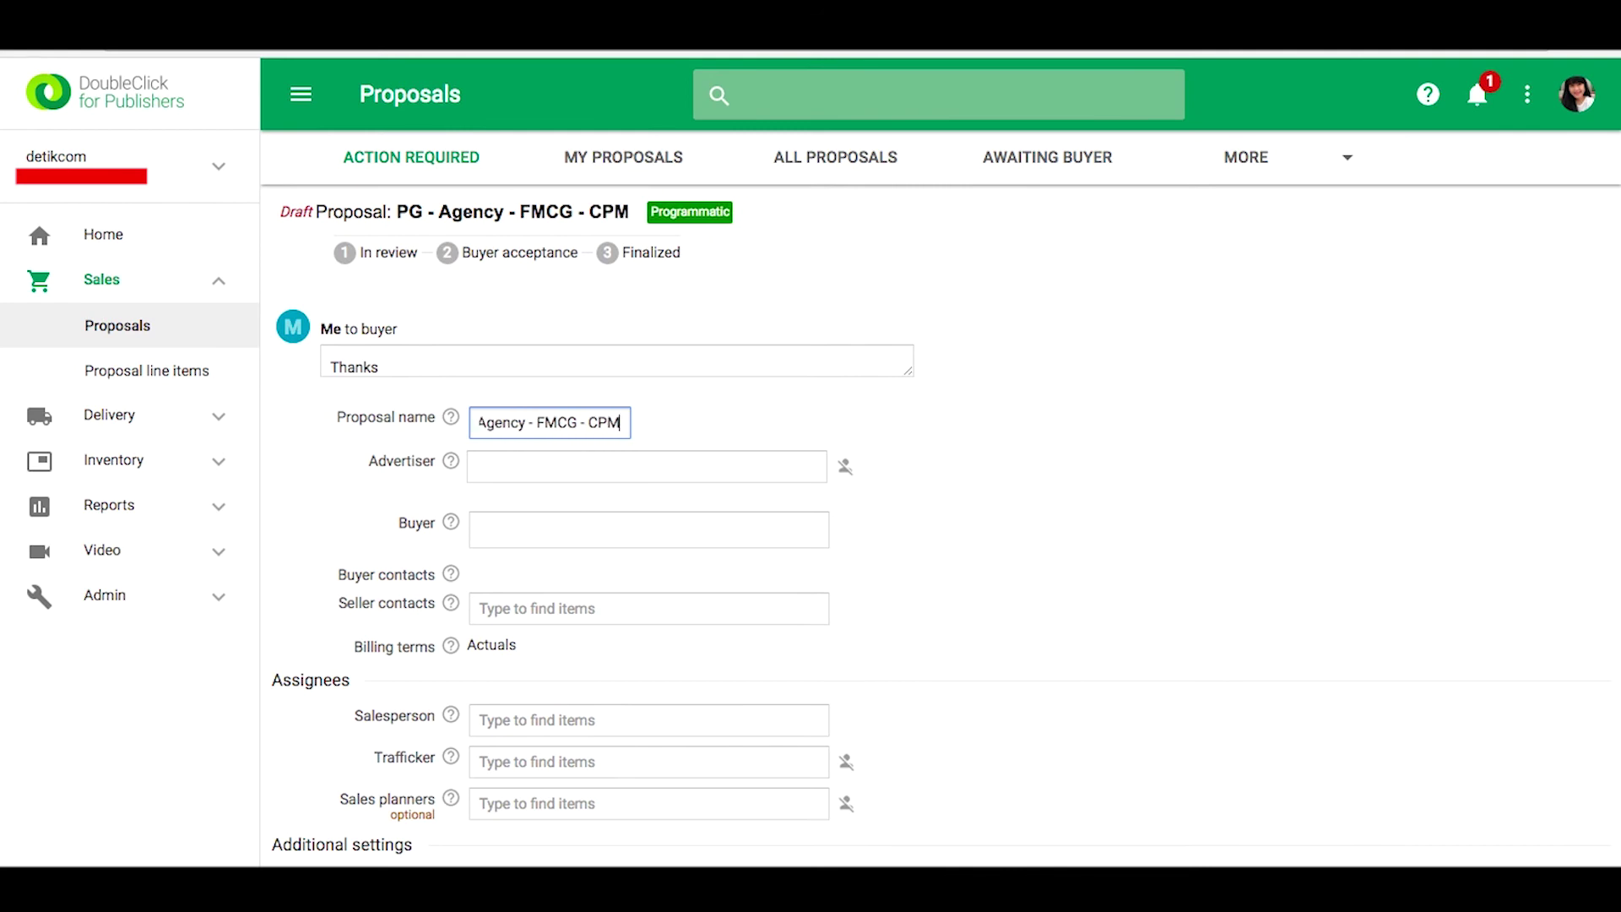
{"action": "key", "text": "BackSpace"}
{"action": "key", "text": "BackSpace"}
{"action": "key", "text": "BackSpace"}
{"action": "type", "text": "Display - March 20"}
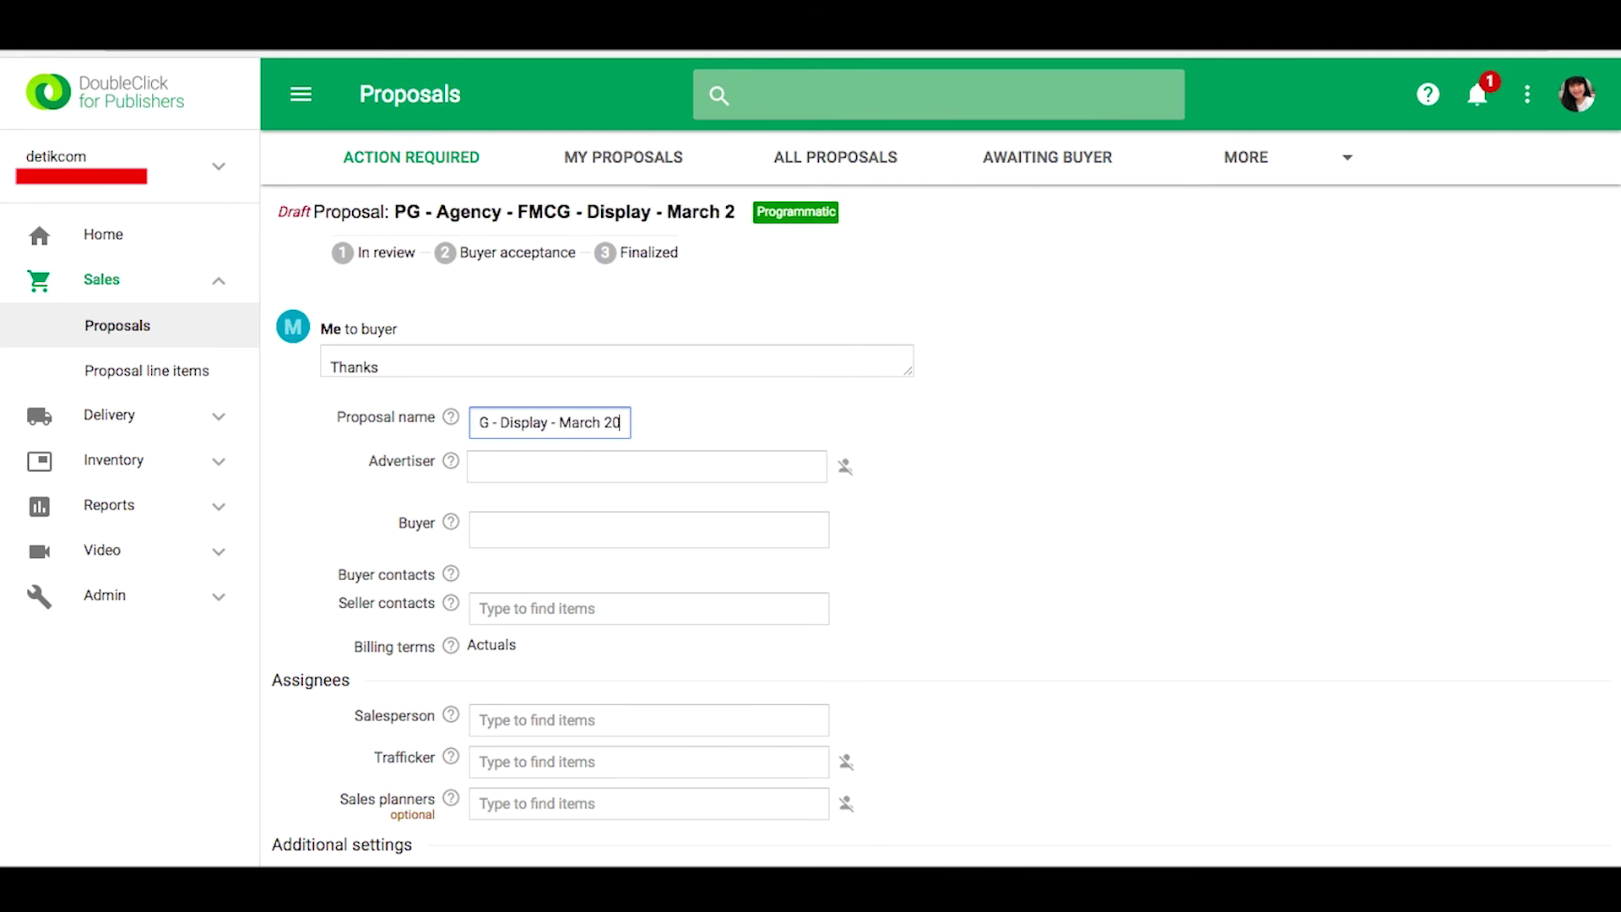
{"action": "type", "text": "18"}
{"action": "left_click", "coordinate": [643, 467]}
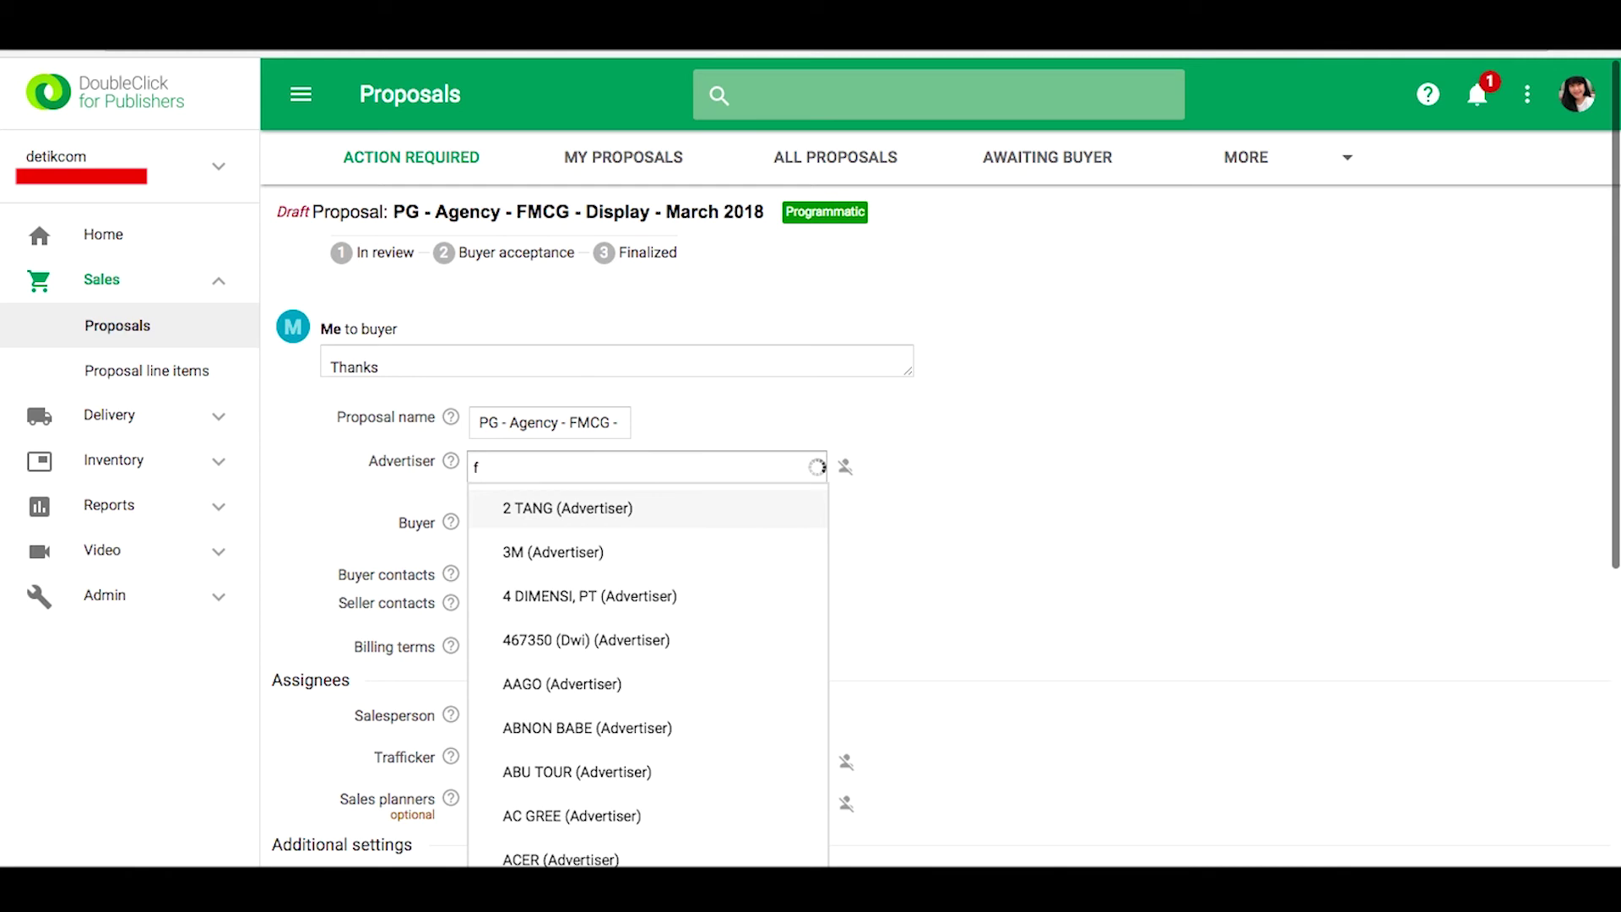
Create a new advertiser company named FMCG and assign it to the proposal.
{"action": "type", "text": "fmcg"}
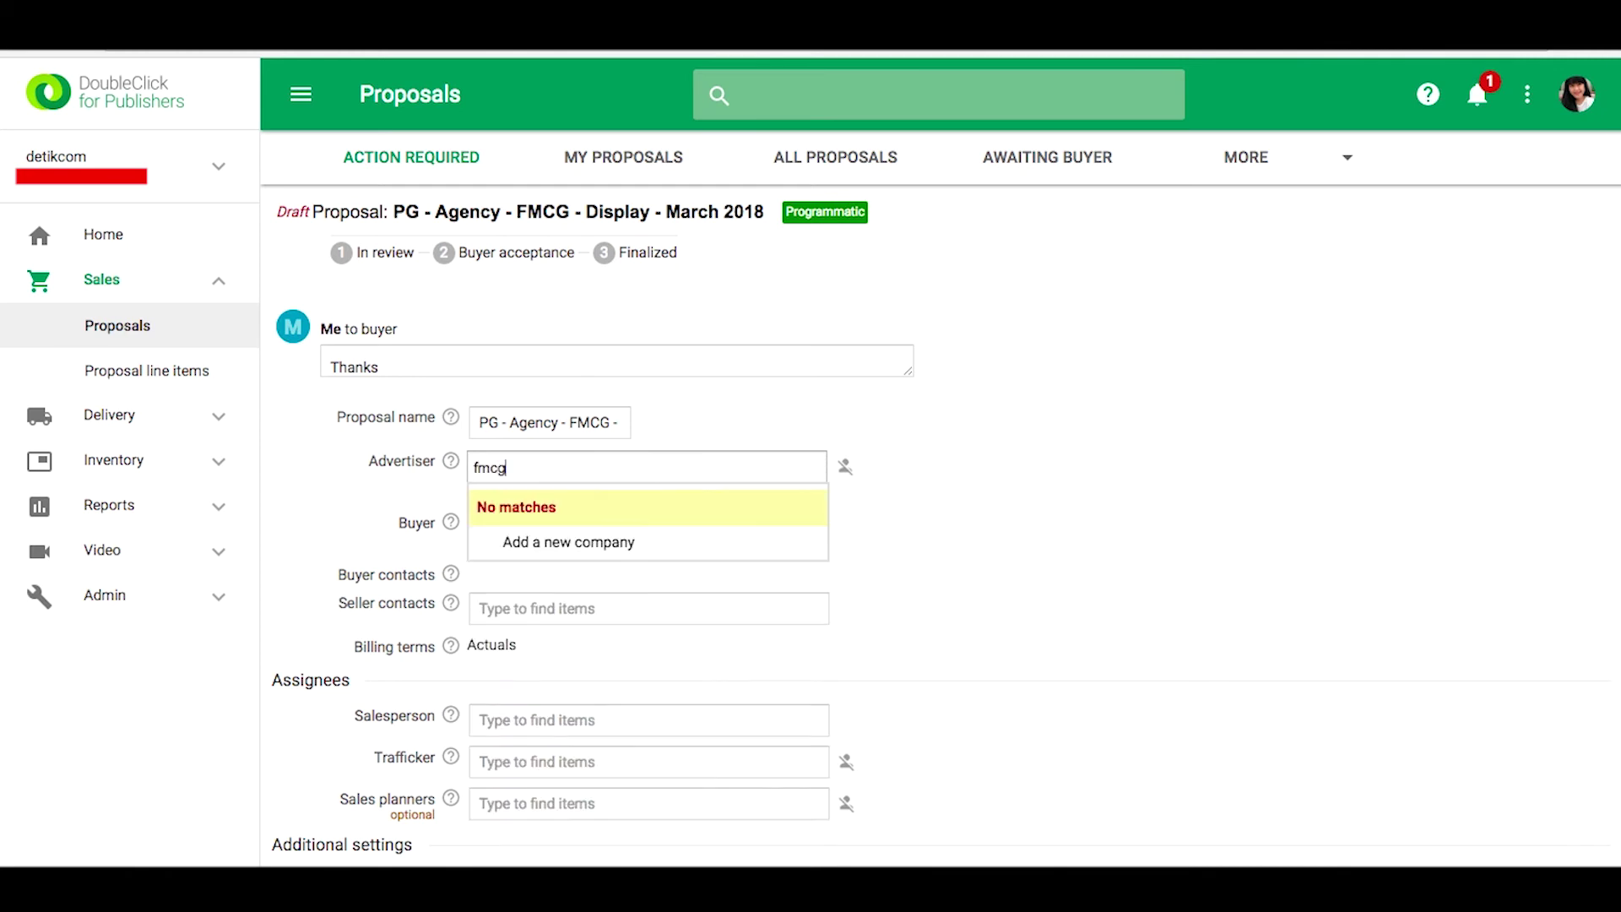
{"action": "left_click", "coordinate": [686, 553]}
{"action": "left_click", "coordinate": [825, 475]}
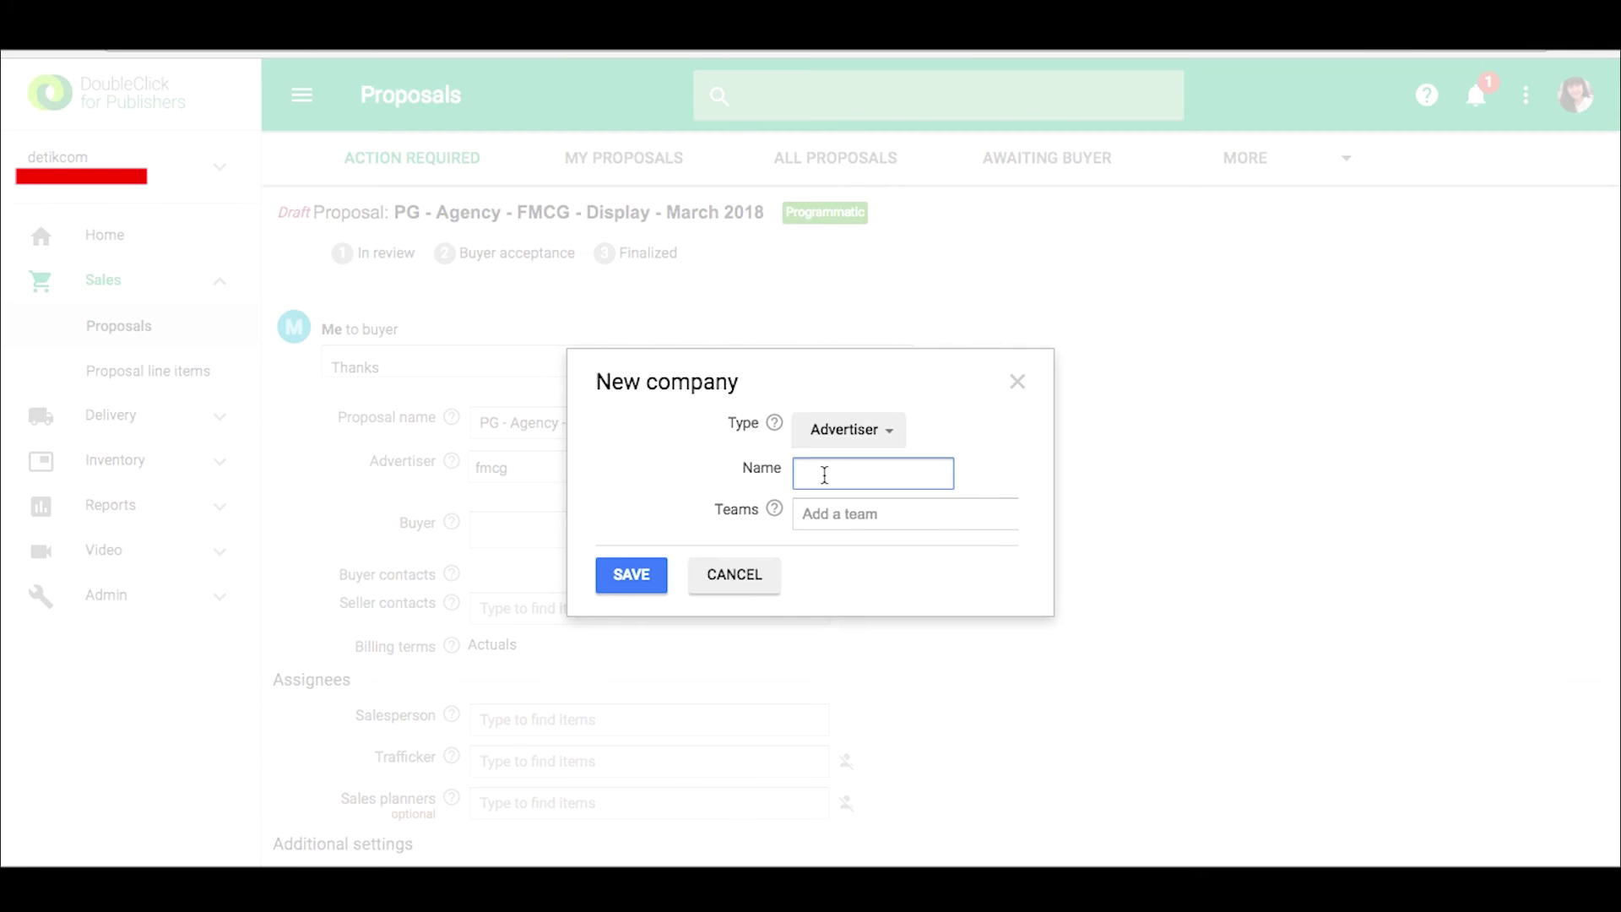
{"action": "type", "text": "FMCG"}
{"action": "left_click", "coordinate": [639, 579]}
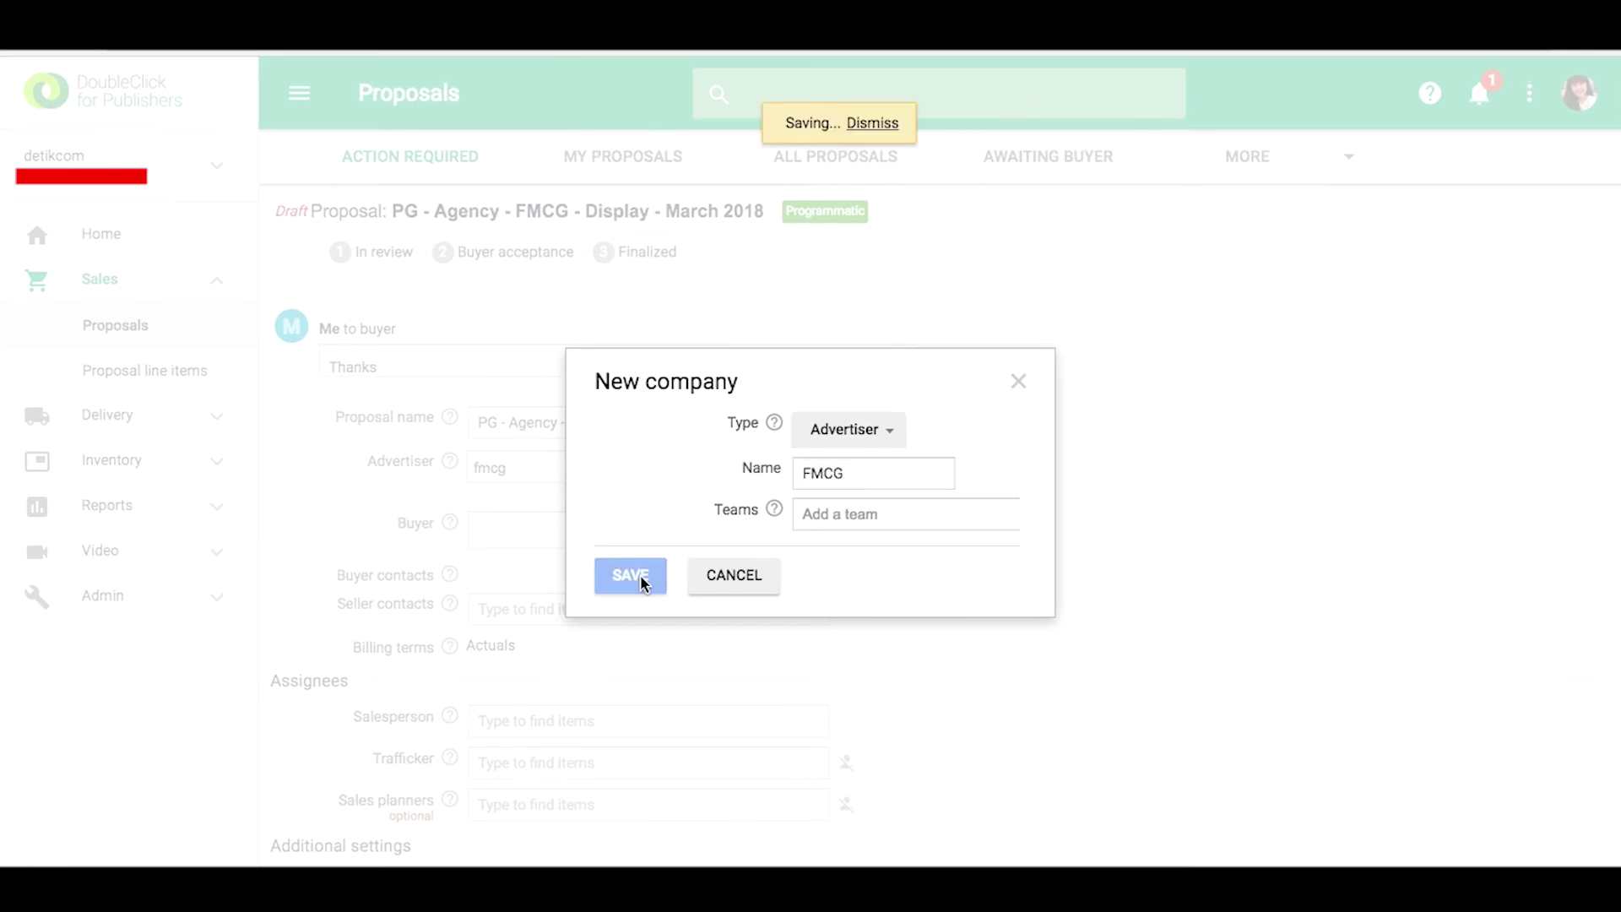
{"action": "left_click", "coordinate": [591, 536]}
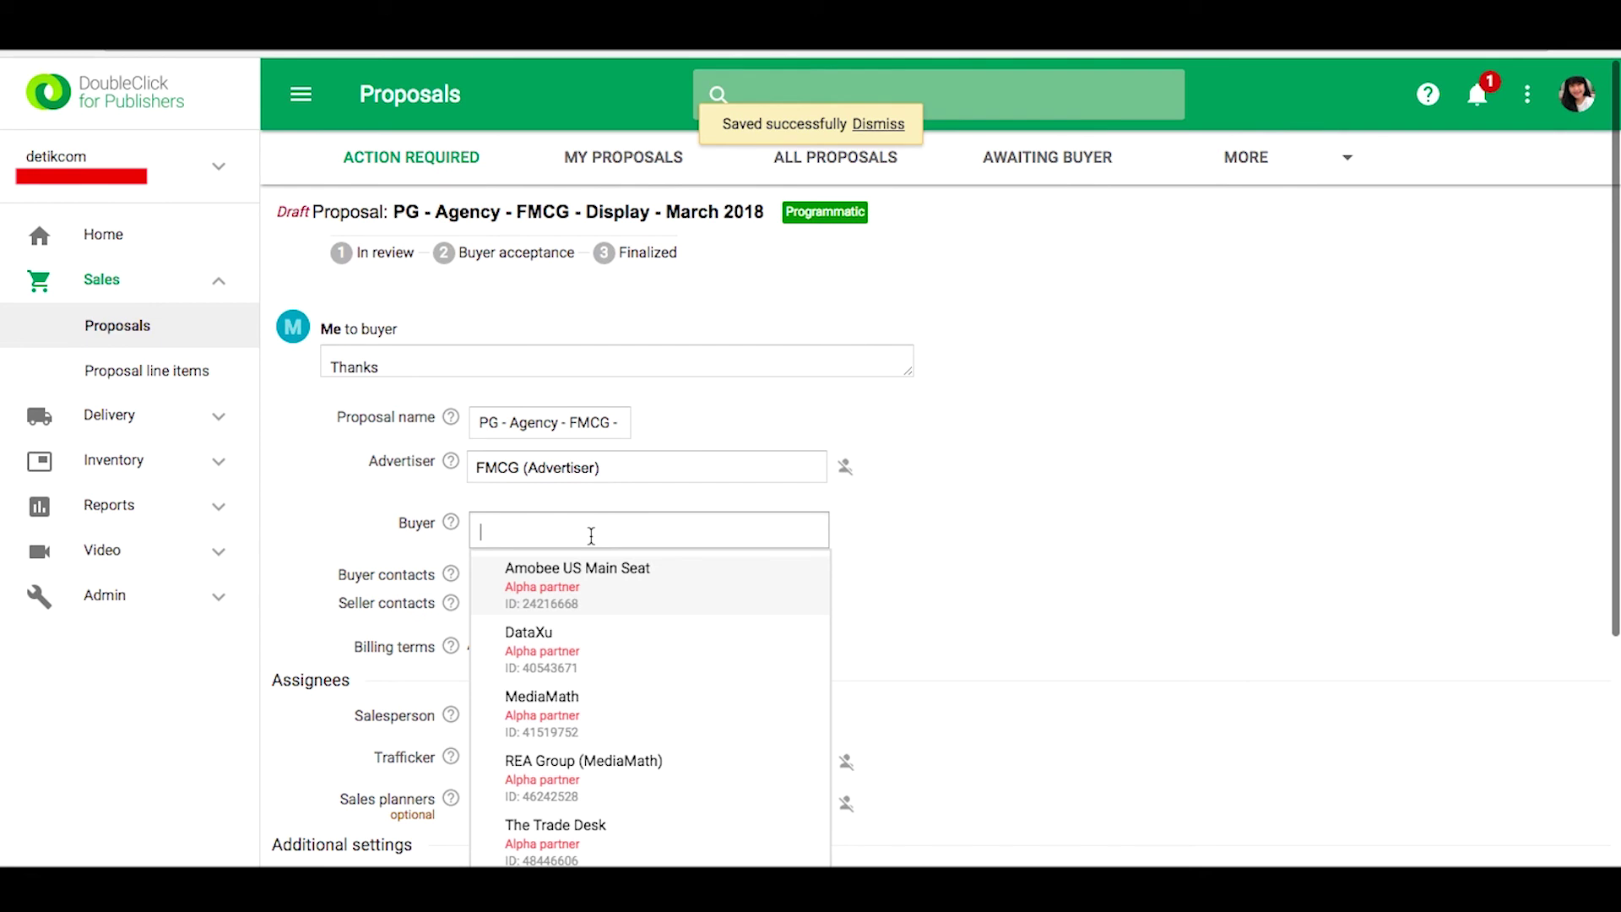
Set Xbid Dollar-a-Day as the buyer and assign a salesperson.
{"action": "type", "text": "dolla"}
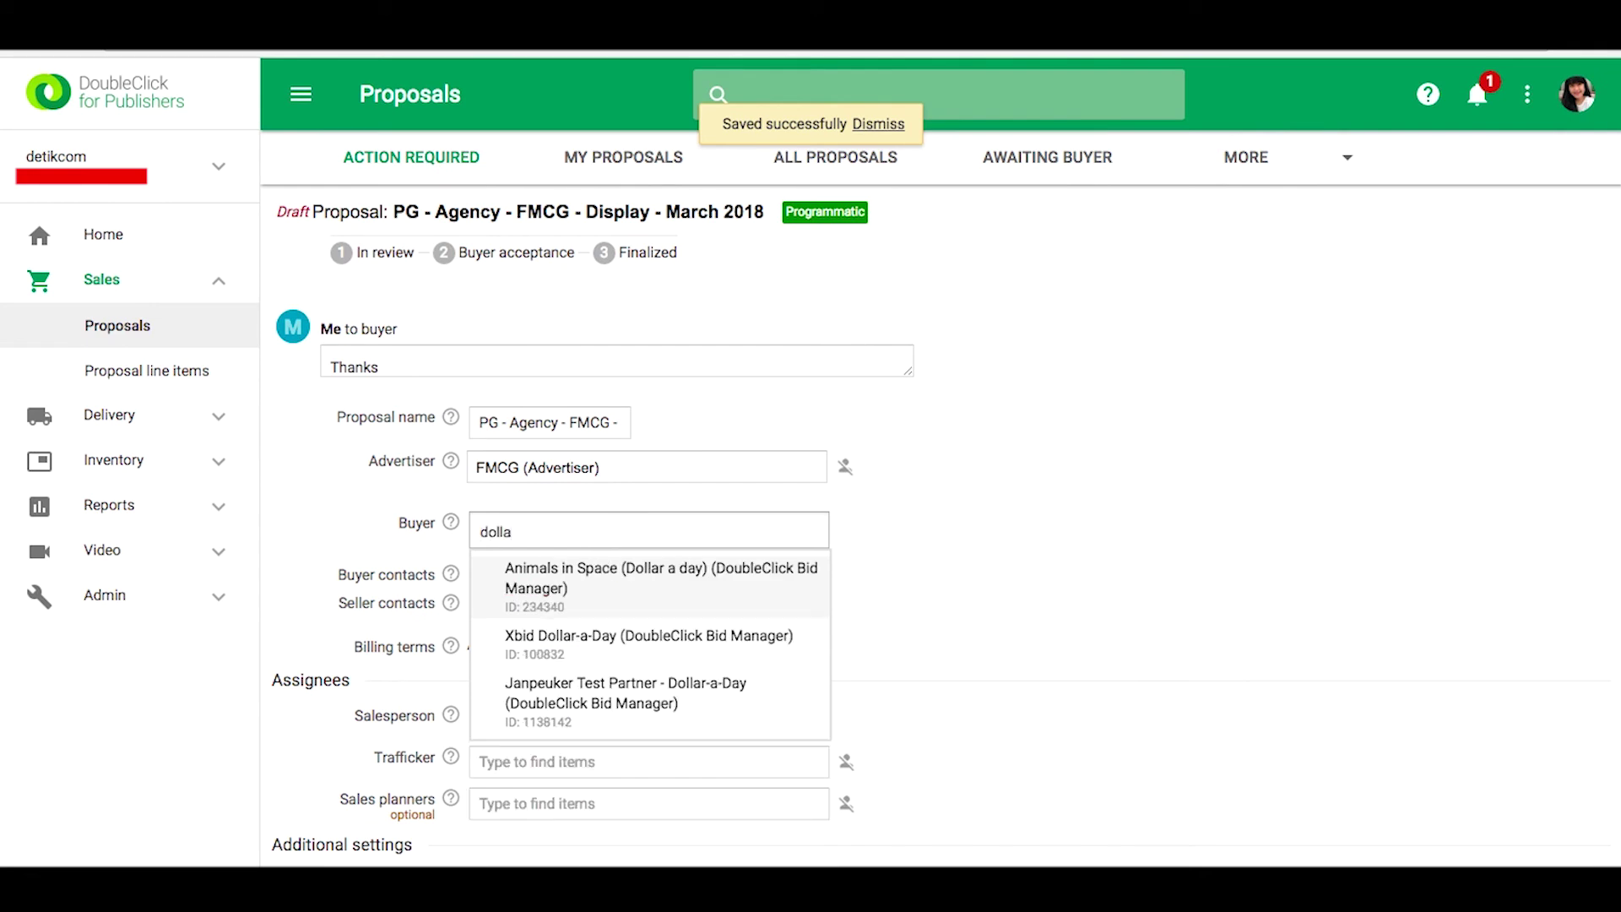
{"action": "left_click", "coordinate": [634, 644]}
{"action": "scroll", "coordinate": [983, 652], "scroll_direction": "down", "scroll_amount": 5}
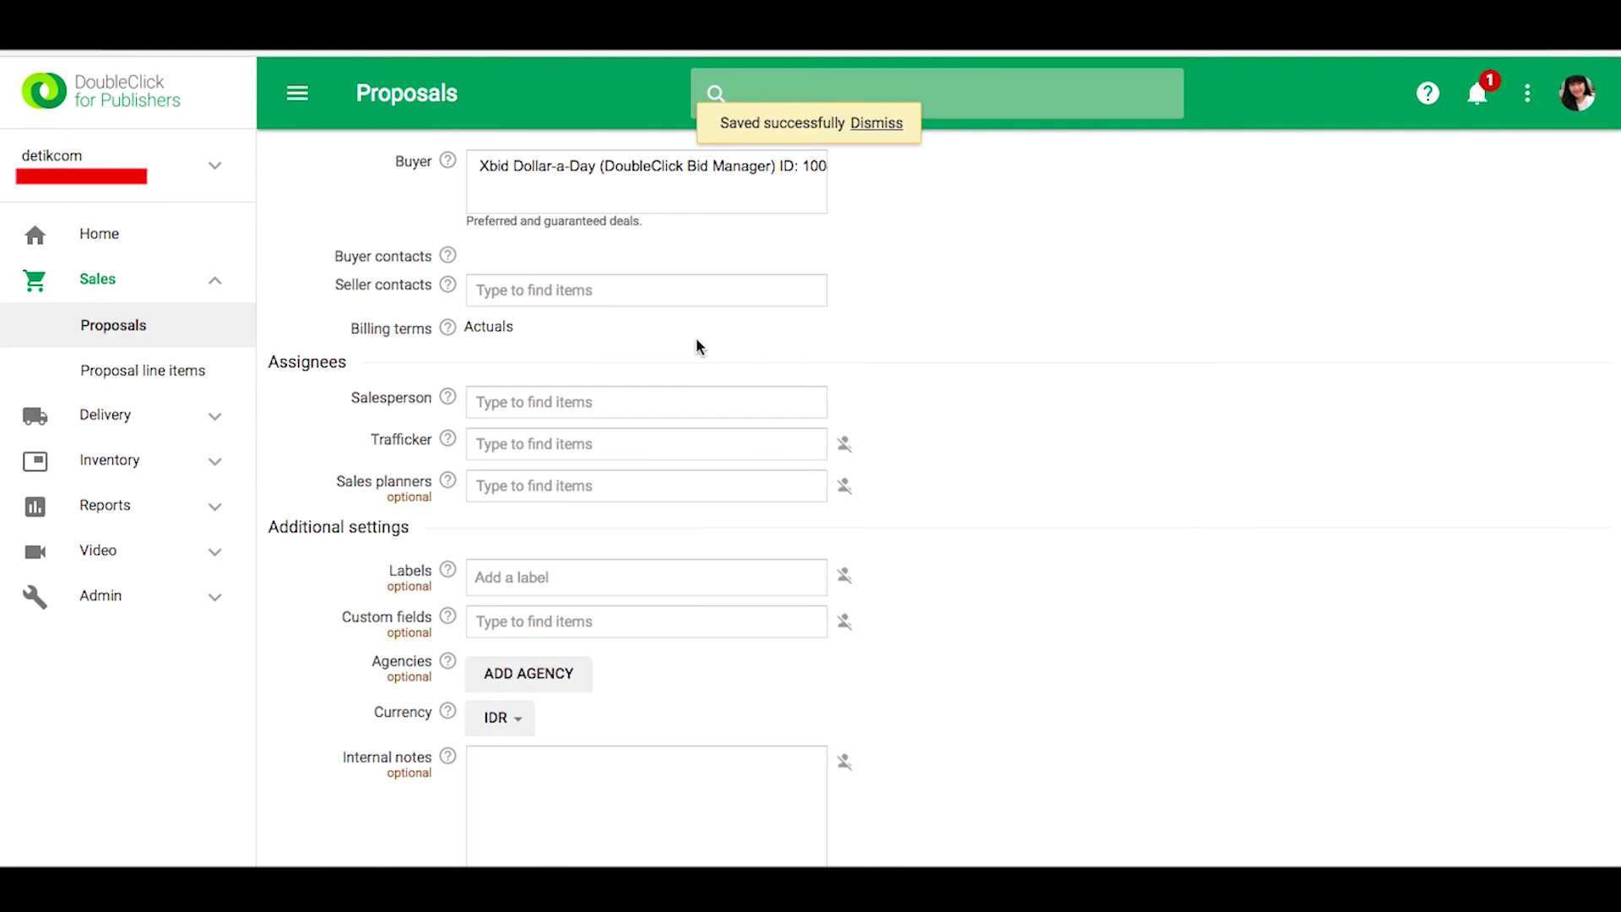
{"action": "left_click", "coordinate": [686, 392]}
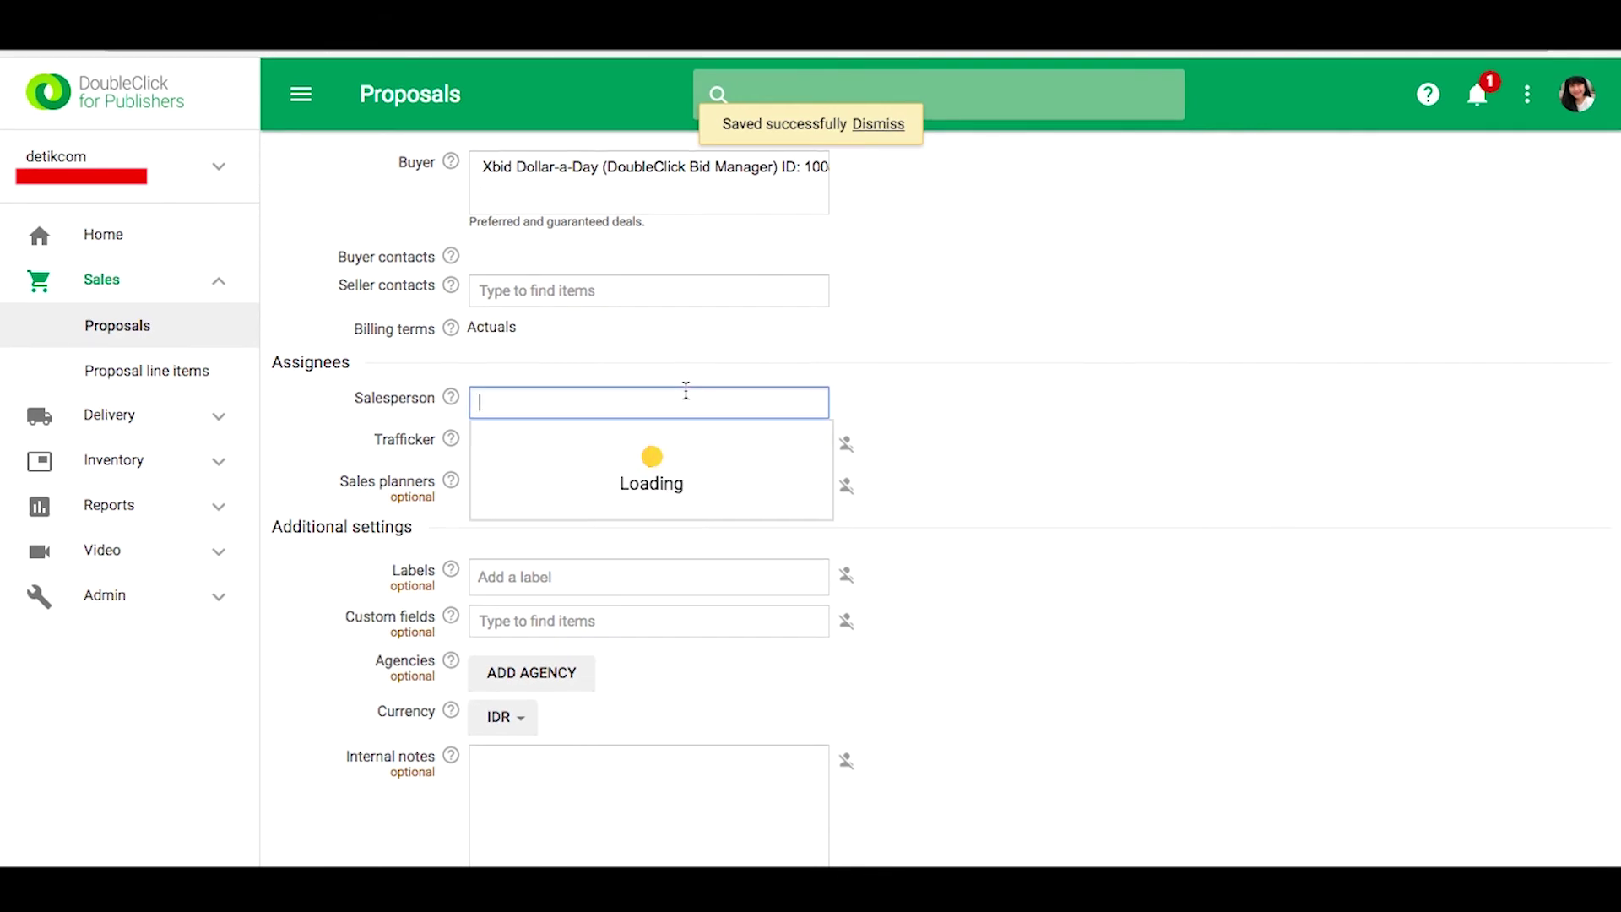
{"action": "left_click", "coordinate": [657, 480]}
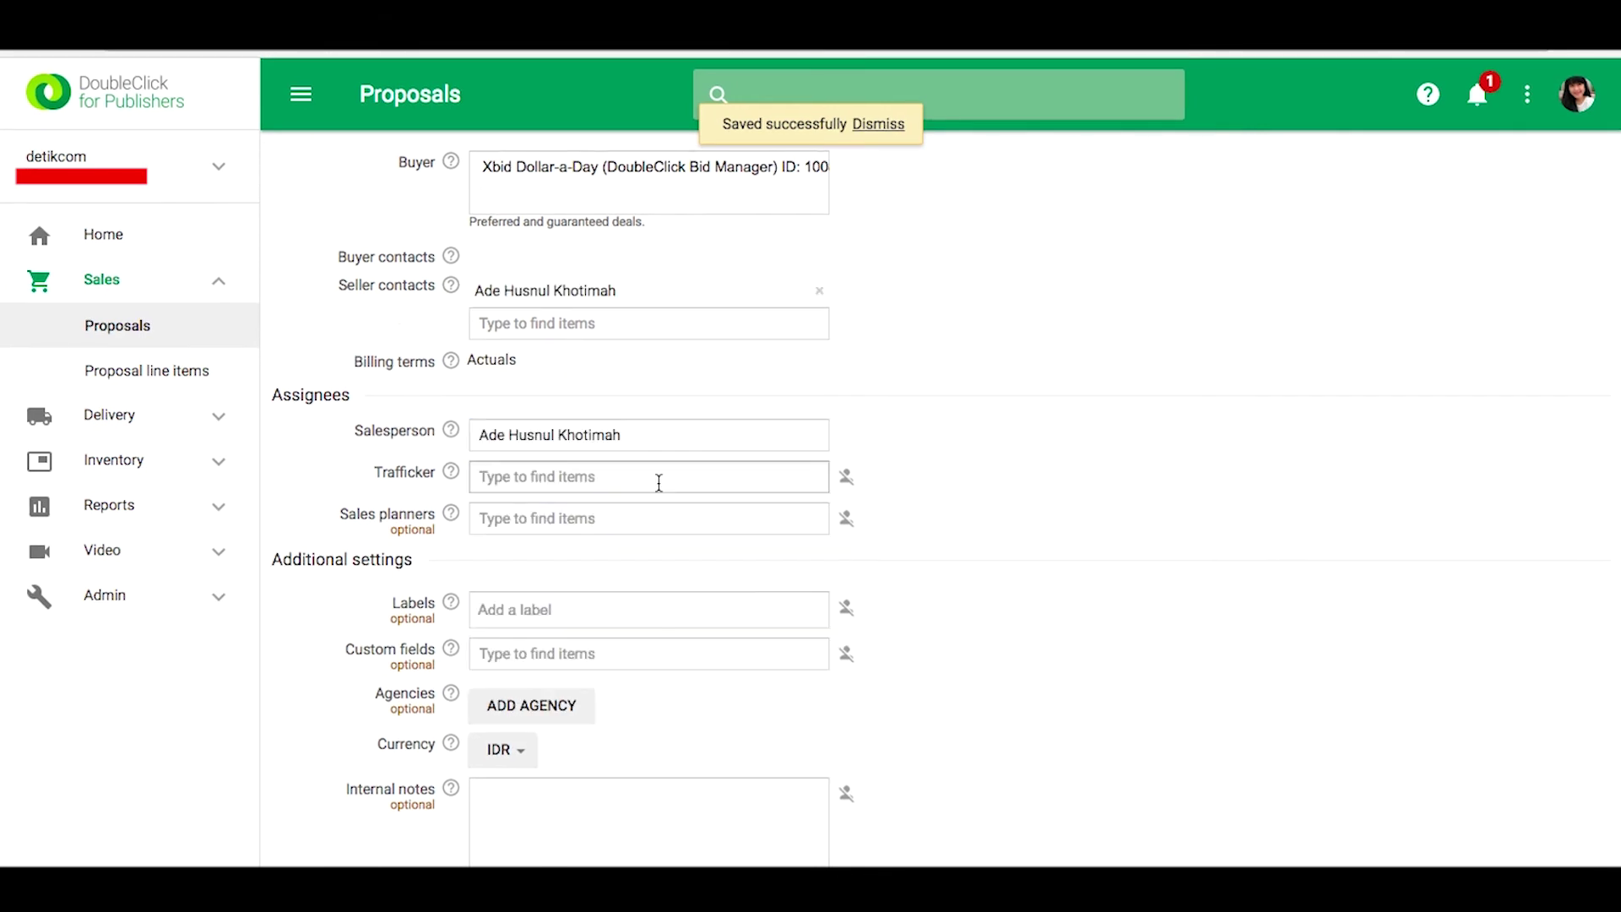
Assign the suggested trafficker, set currency to USD, and save the proposal draft.
{"action": "left_click", "coordinate": [618, 478]}
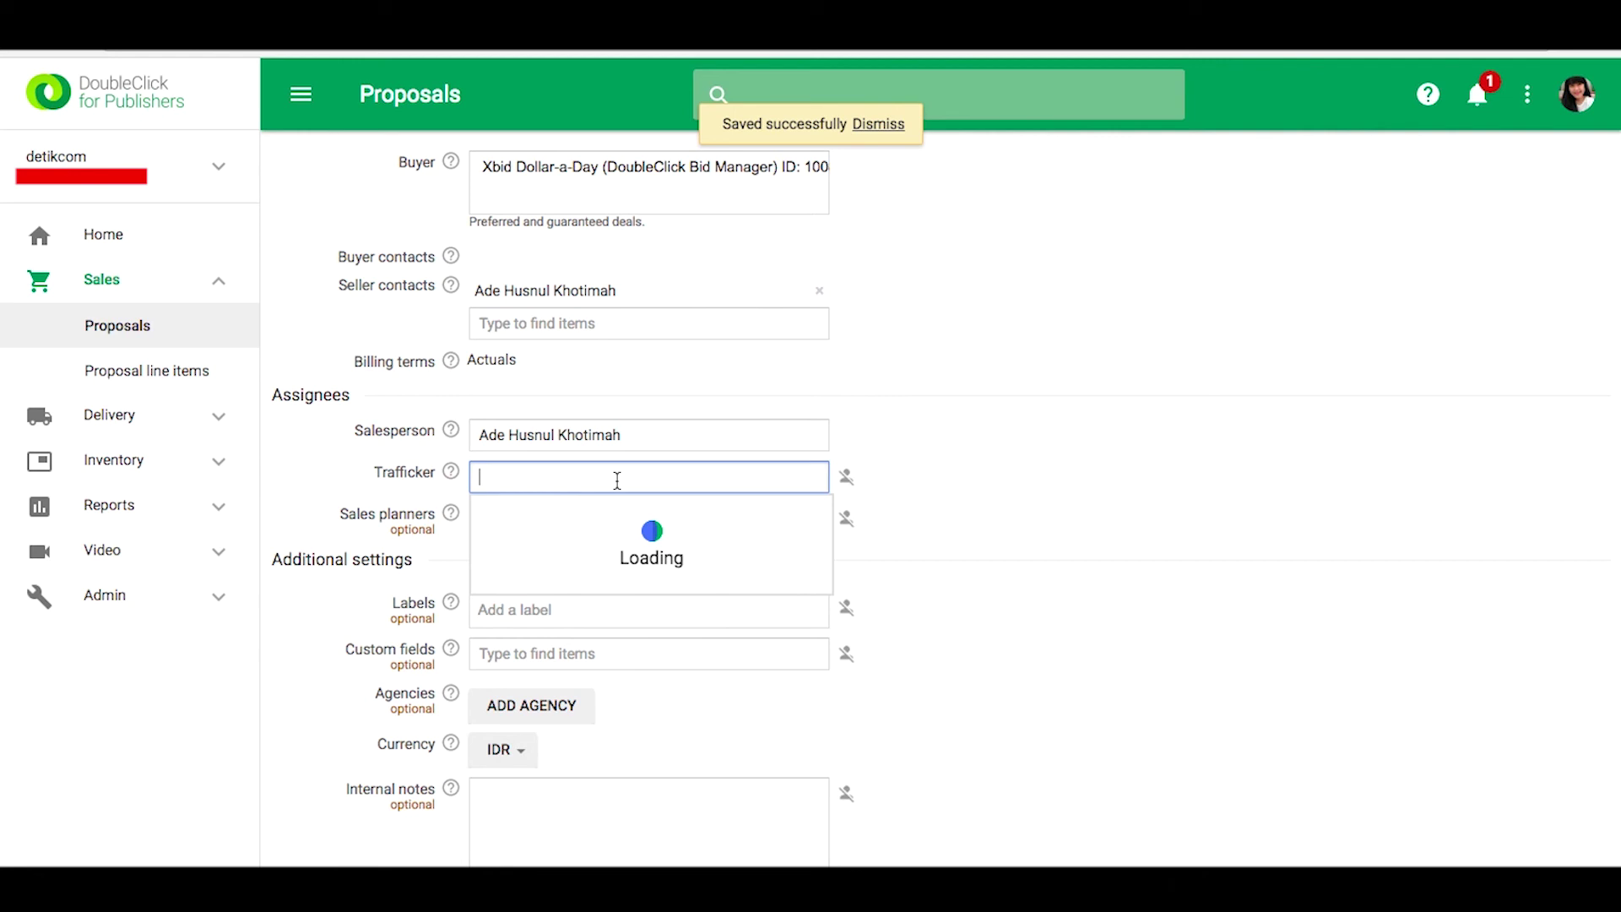
{"action": "type", "text": "rizqi"}
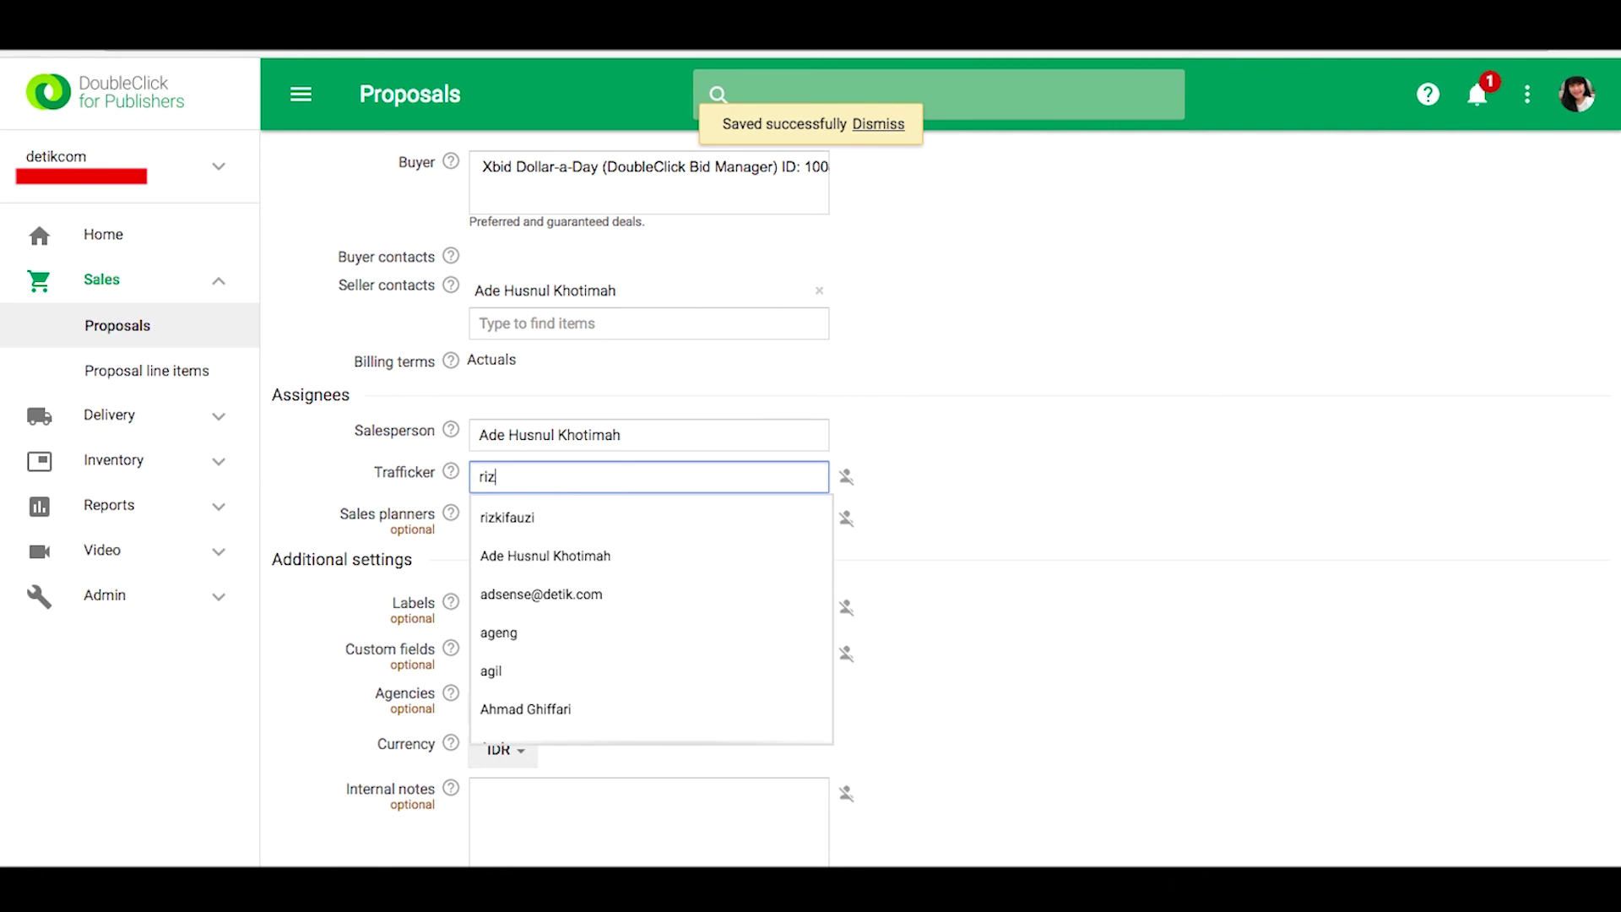
{"action": "left_click", "coordinate": [763, 514]}
{"action": "scroll", "coordinate": [751, 499], "scroll_direction": "down", "scroll_amount": 3}
{"action": "left_click", "coordinate": [502, 525]}
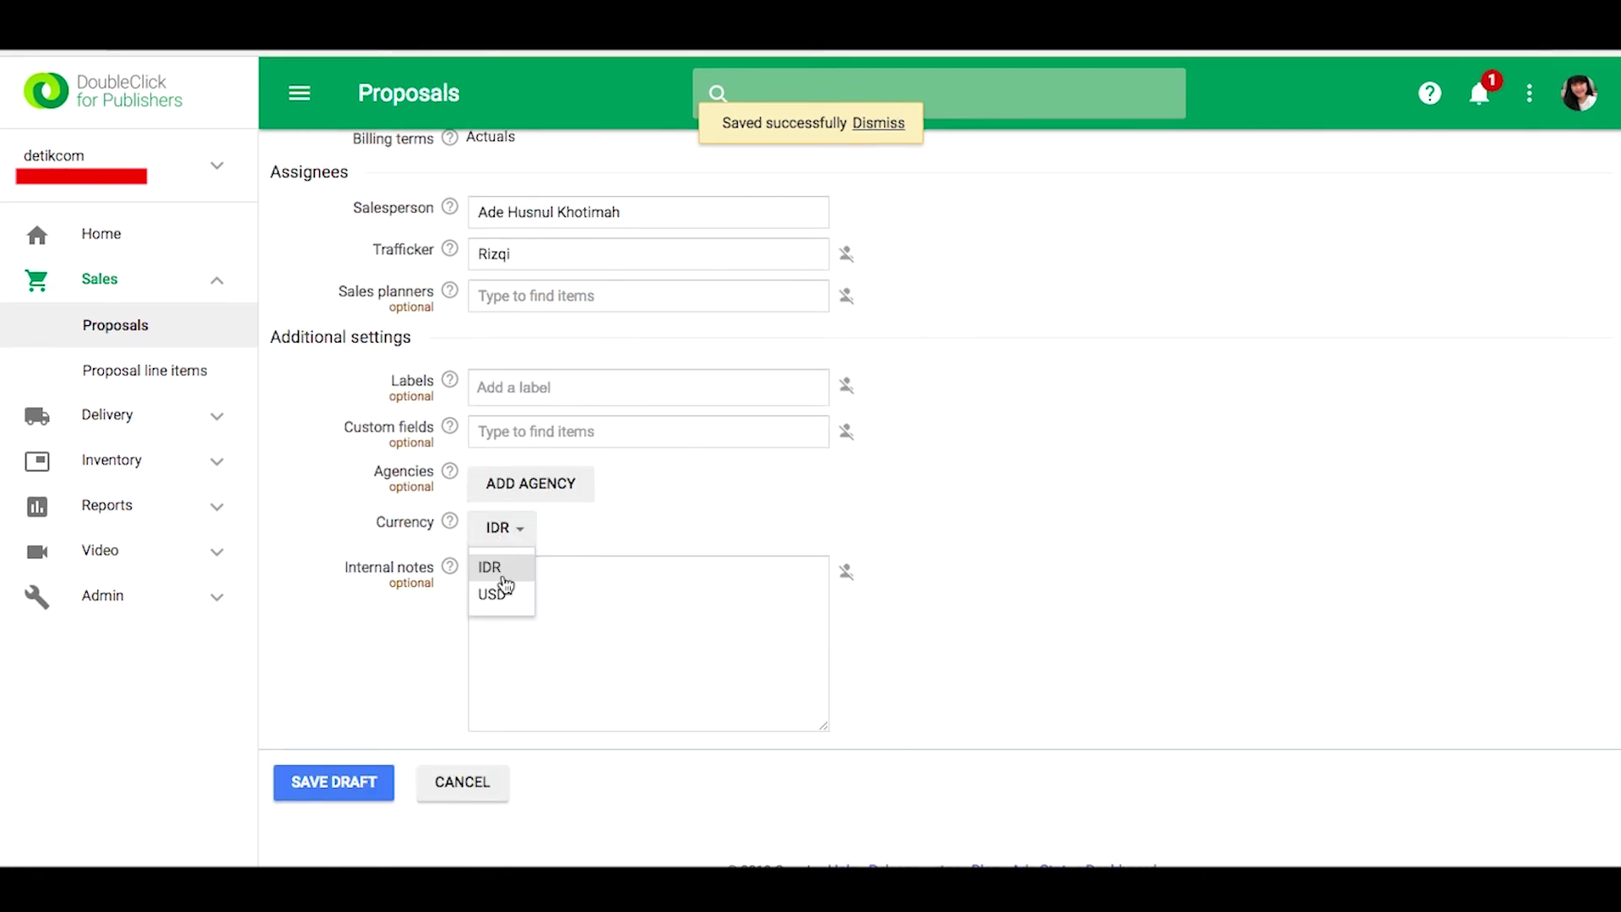
{"action": "left_click", "coordinate": [504, 590]}
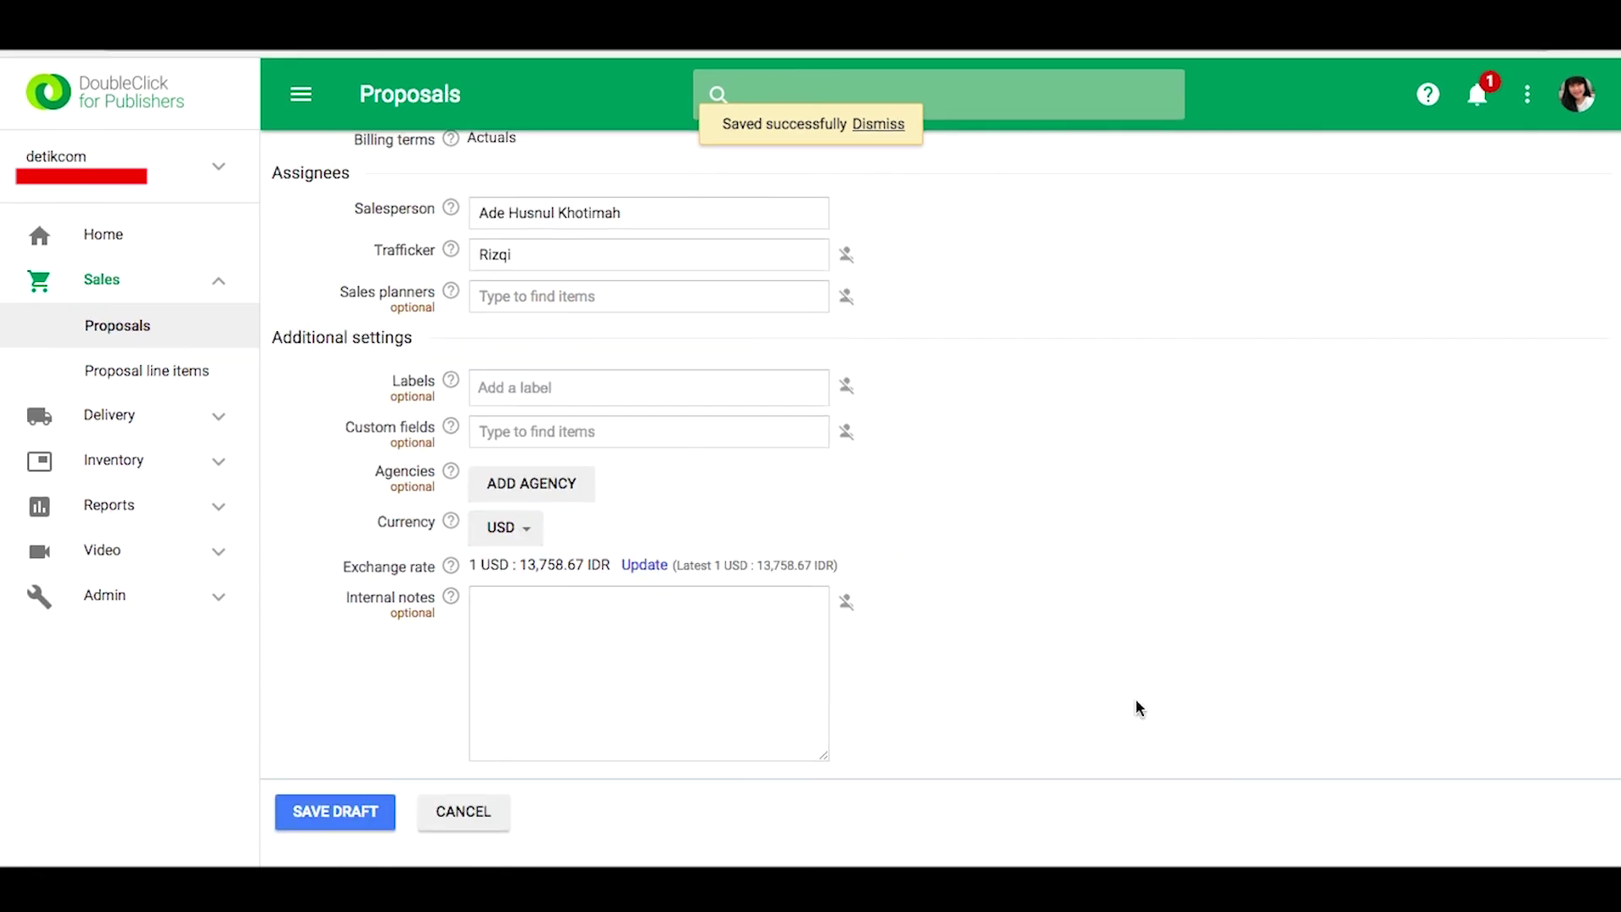
{"action": "left_click", "coordinate": [339, 821]}
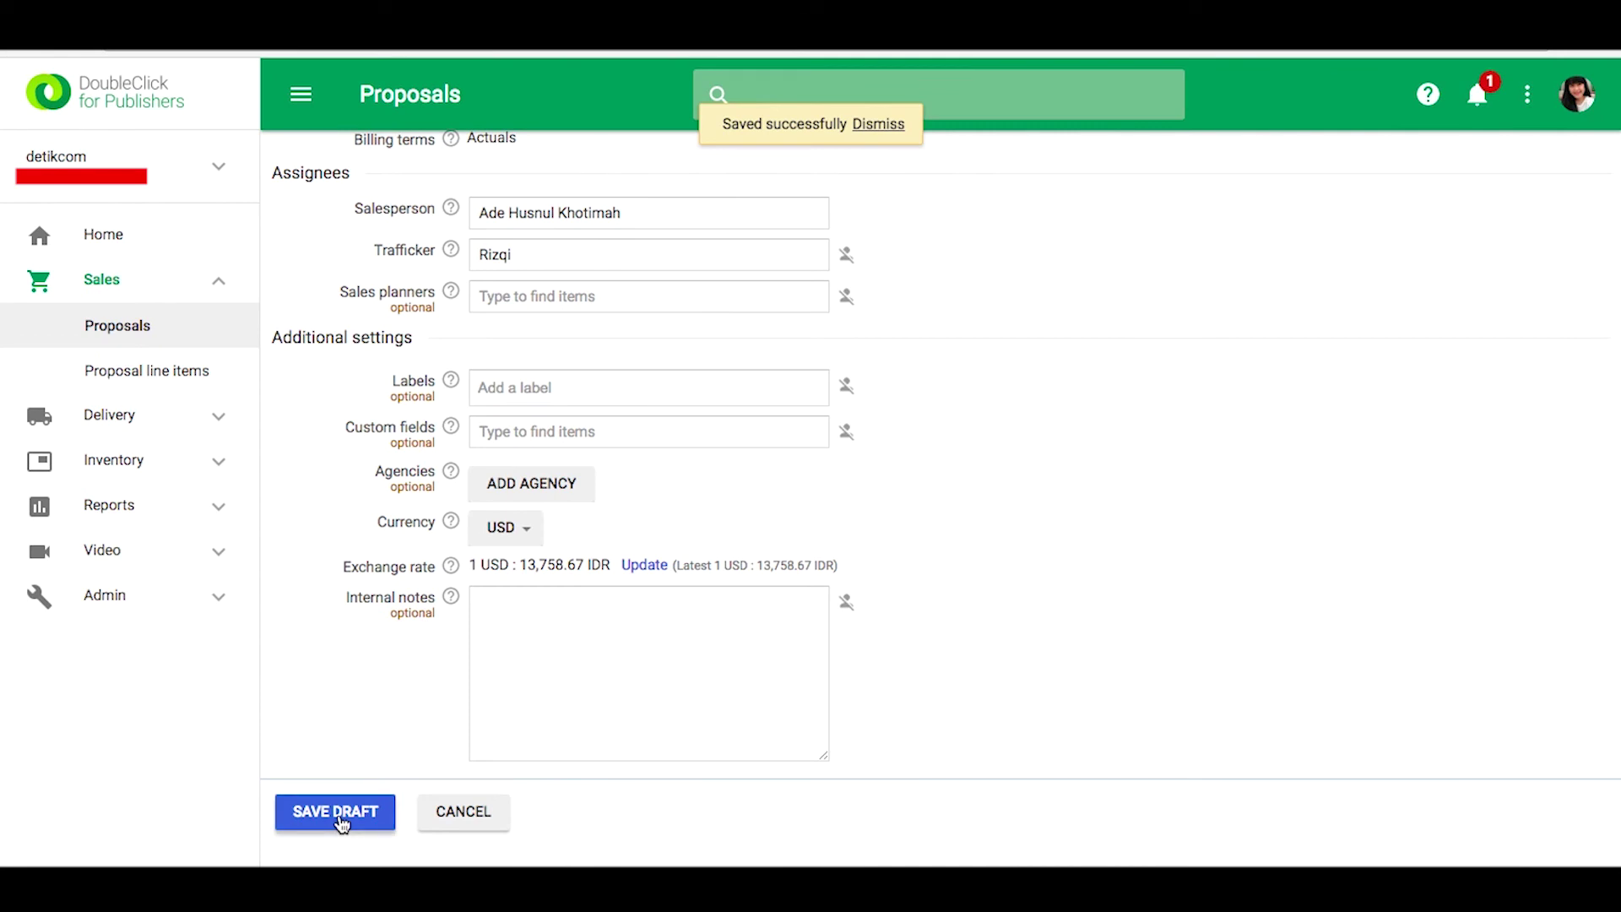
{"action": "left_click", "coordinate": [340, 816]}
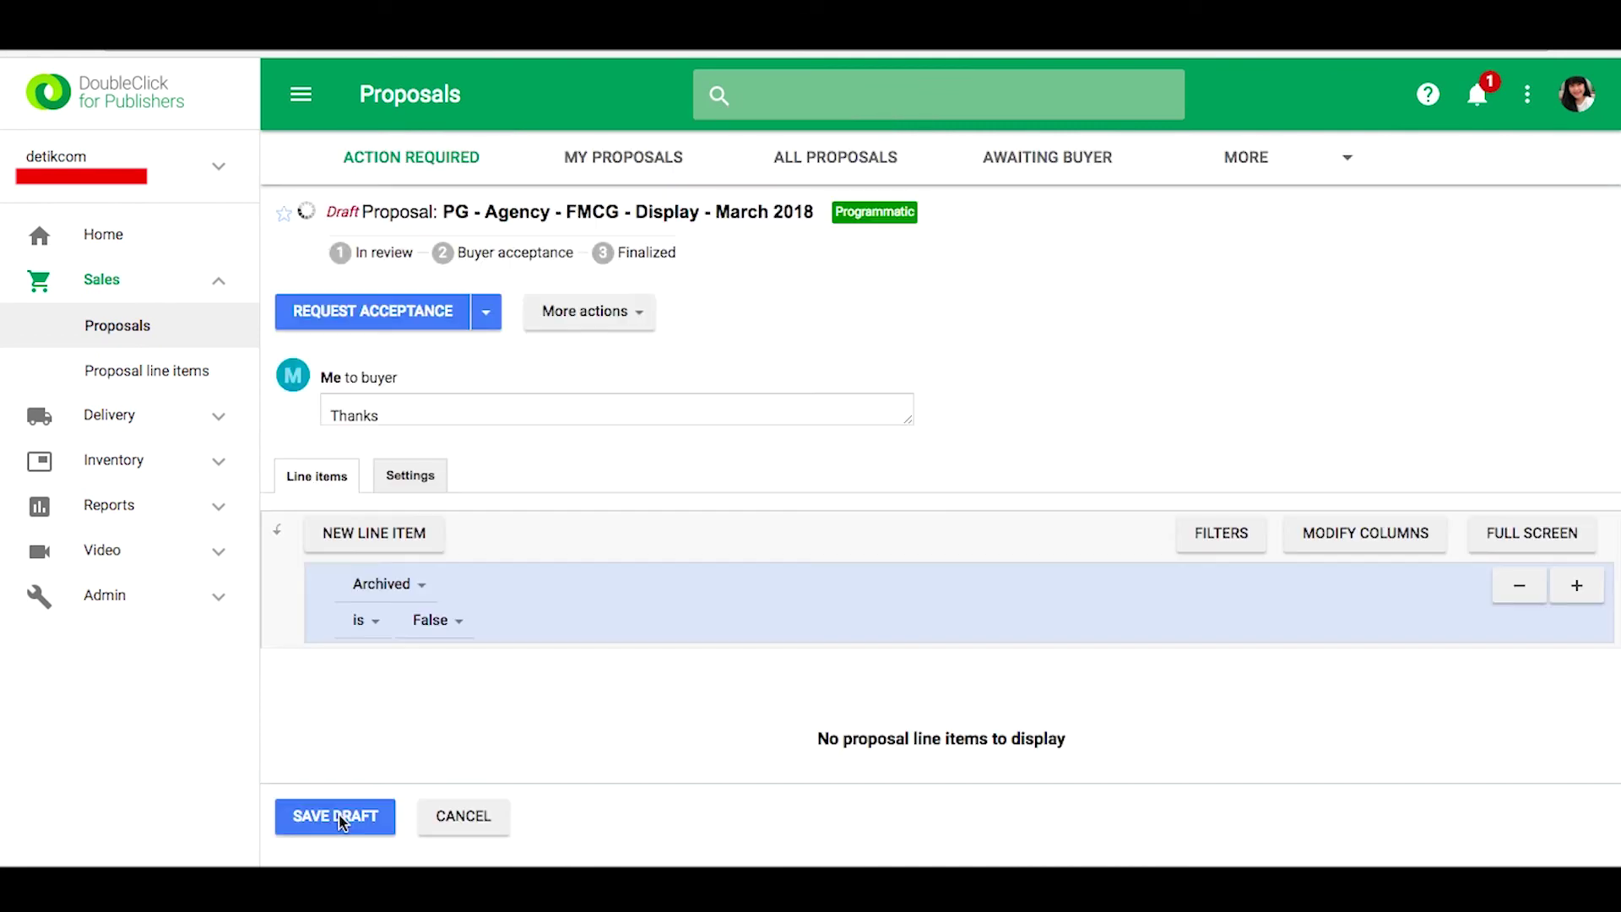
{"action": "left_click", "coordinate": [402, 539]}
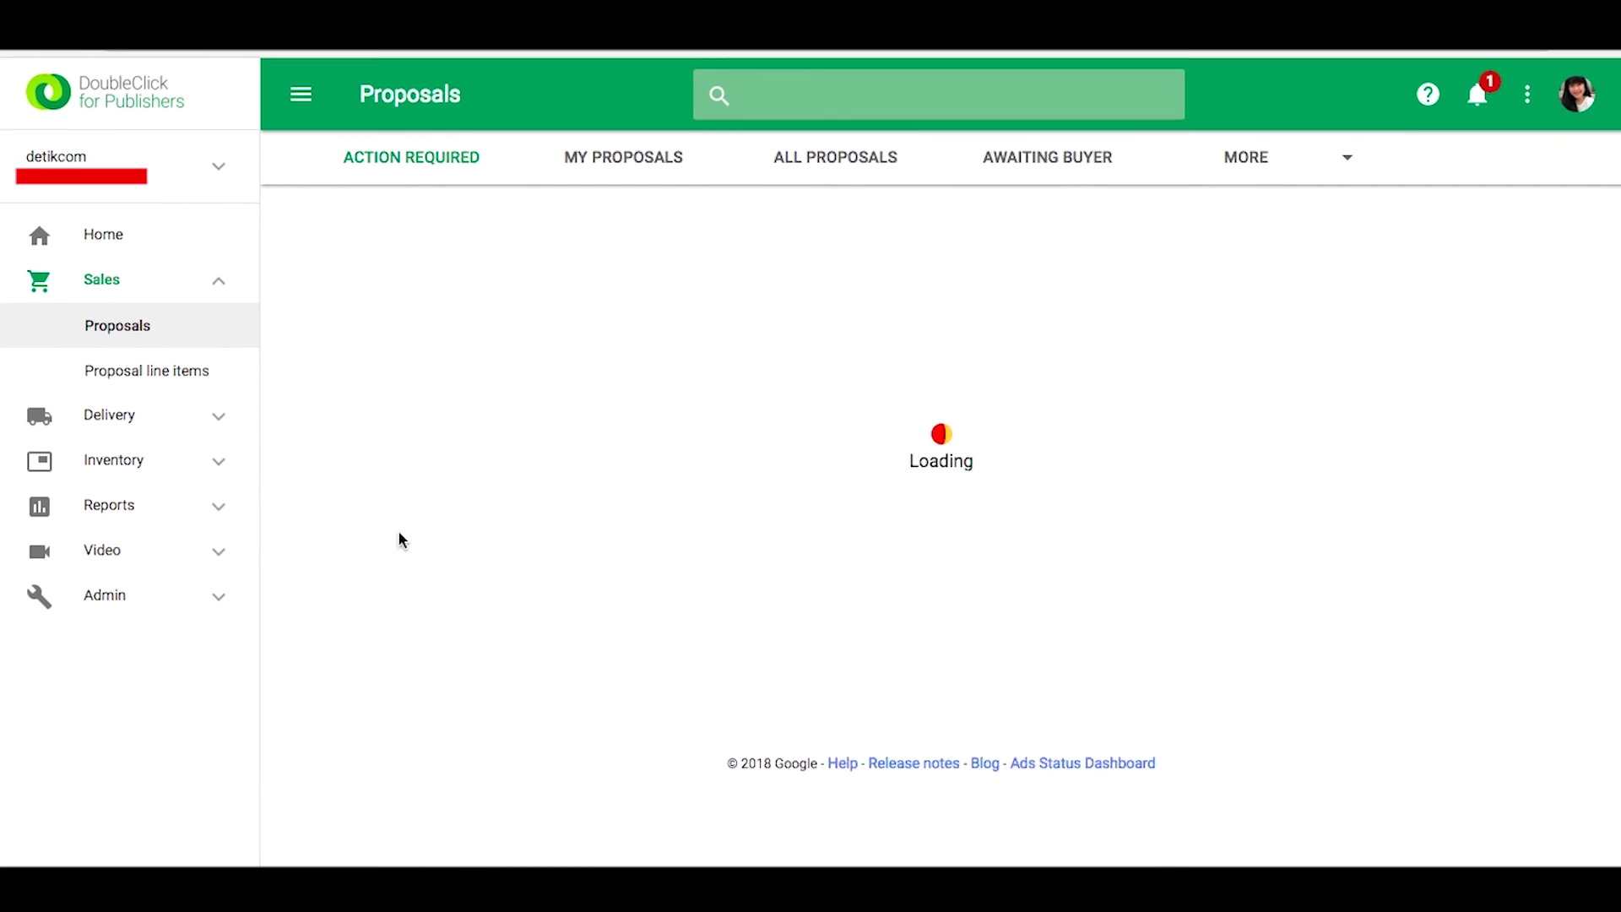
Name the line item after the proposal with ' - CPM' appended.
{"action": "left_click_drag", "start_coordinate": [266, 230], "coordinate": [520, 211]}
{"action": "key", "text": "ctrl+c"}
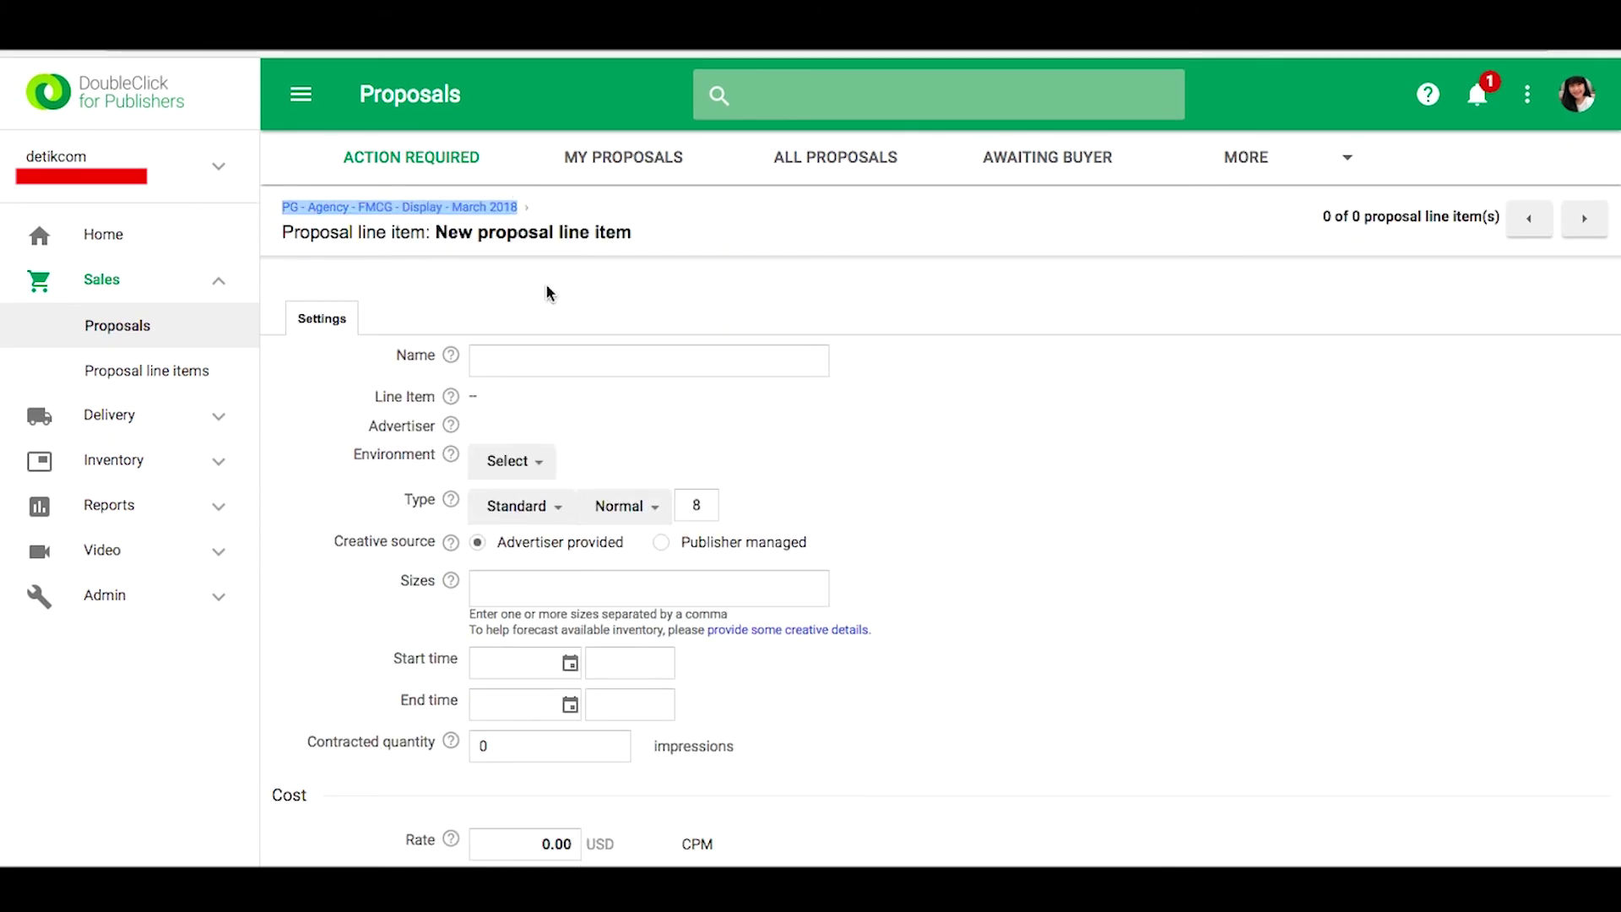
{"action": "left_click", "coordinate": [520, 356]}
{"action": "key", "text": "ctrl+v"}
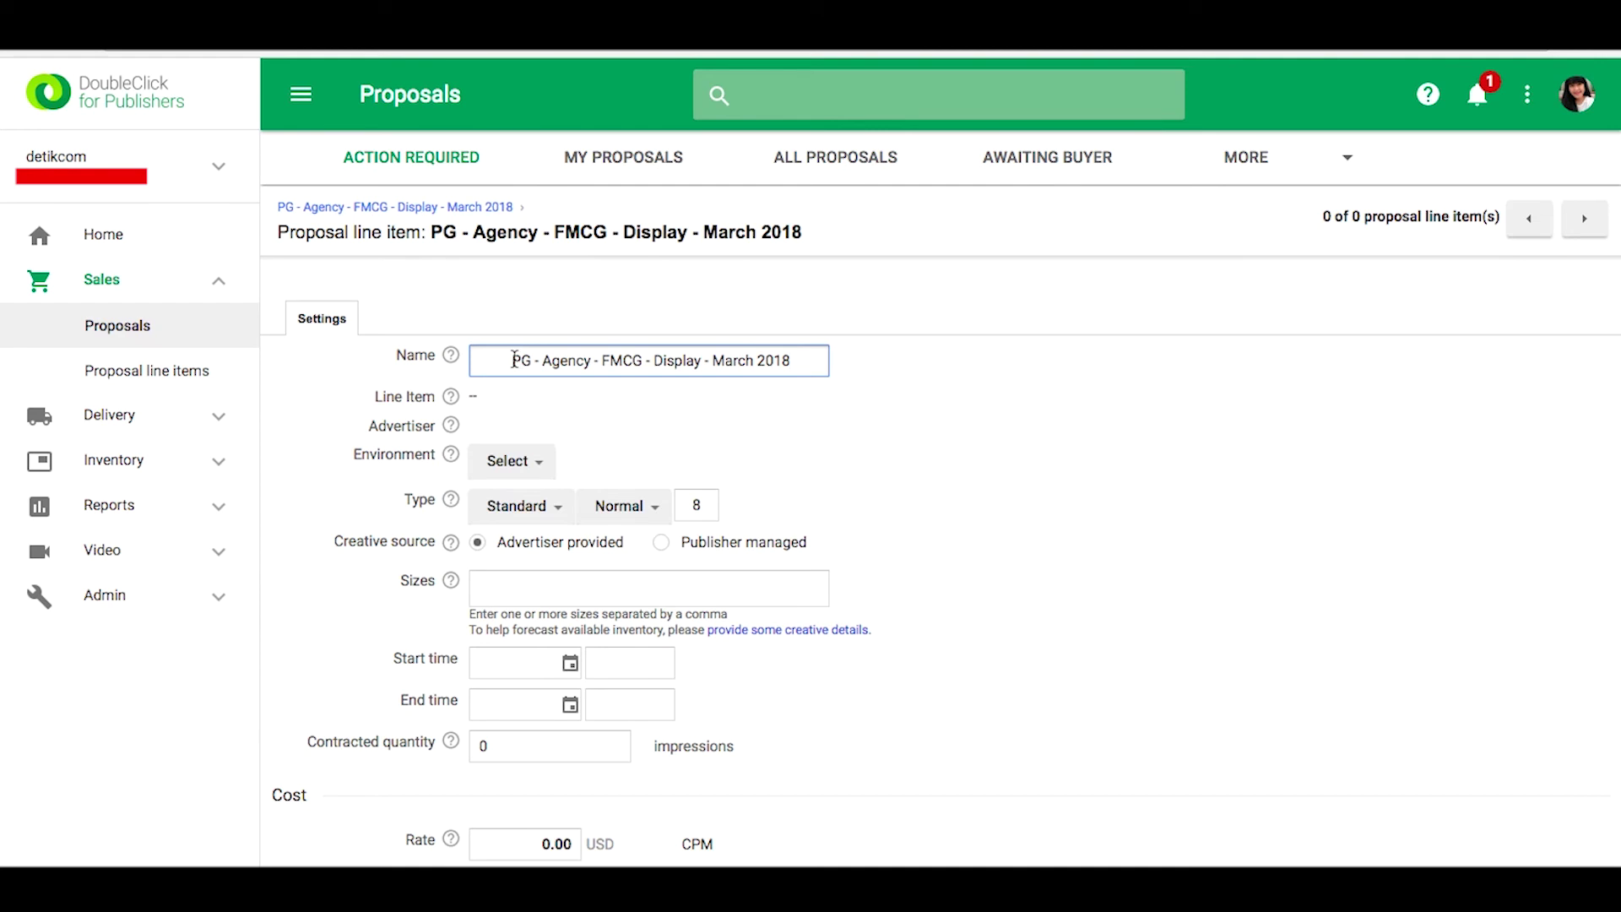
{"action": "left_click_drag", "start_coordinate": [519, 358], "coordinate": [473, 362]}
{"action": "left_click", "coordinate": [479, 361]}
{"action": "left_click", "coordinate": [791, 361]}
{"action": "type", "text": "- CPM"}
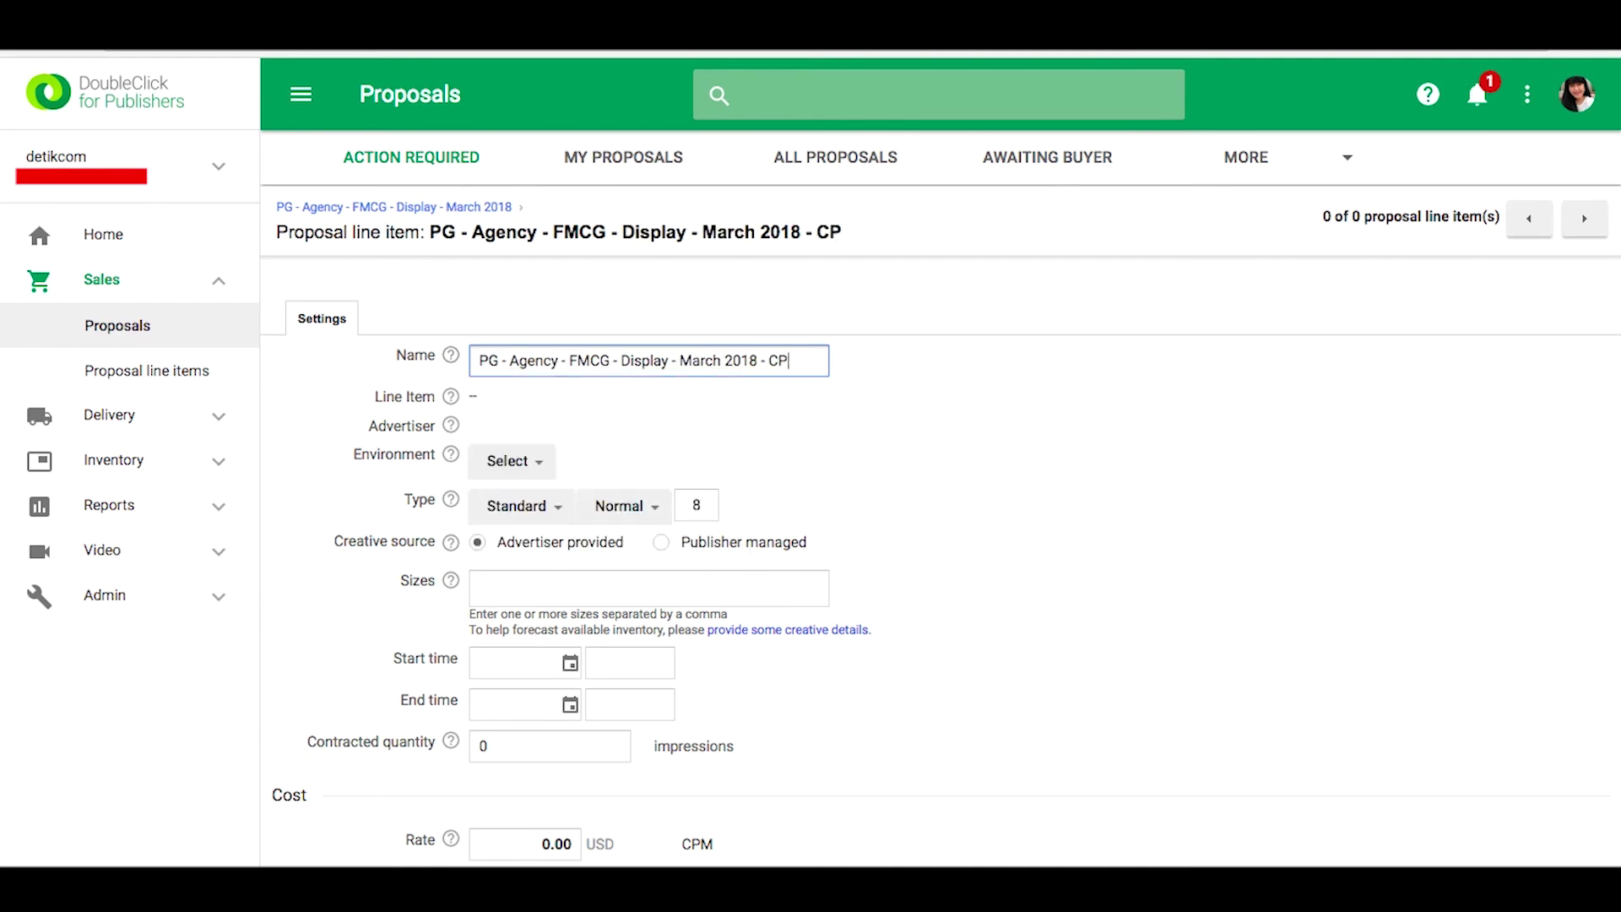
Set environment Display, Standard type with High priority, and add size 320x100.
{"action": "left_click", "coordinate": [528, 461]}
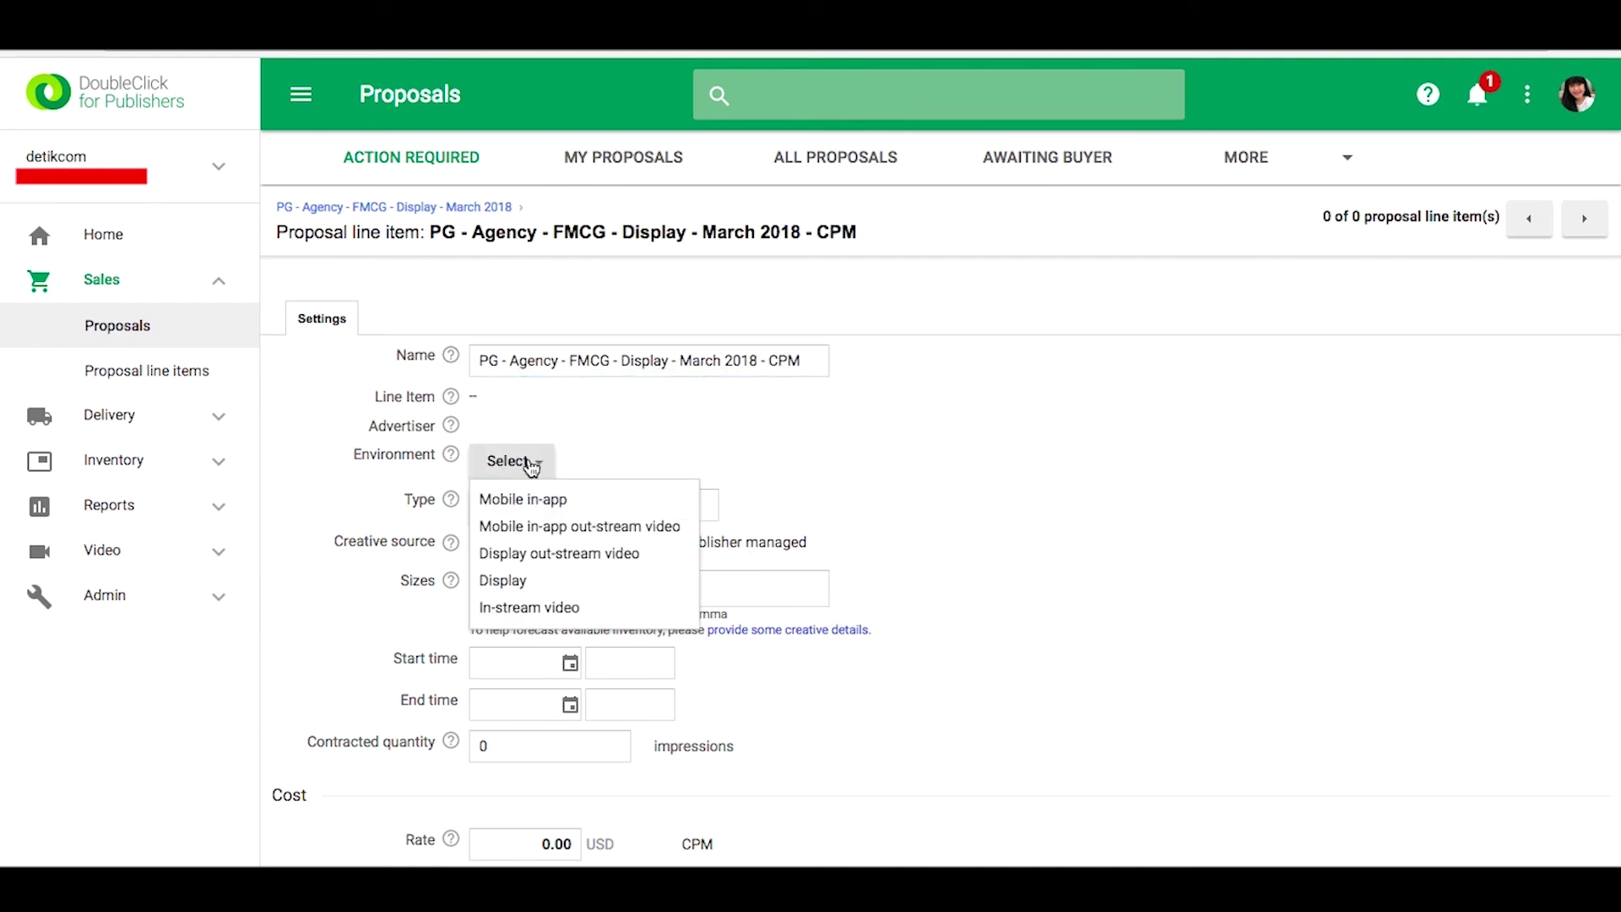
{"action": "left_click", "coordinate": [529, 583]}
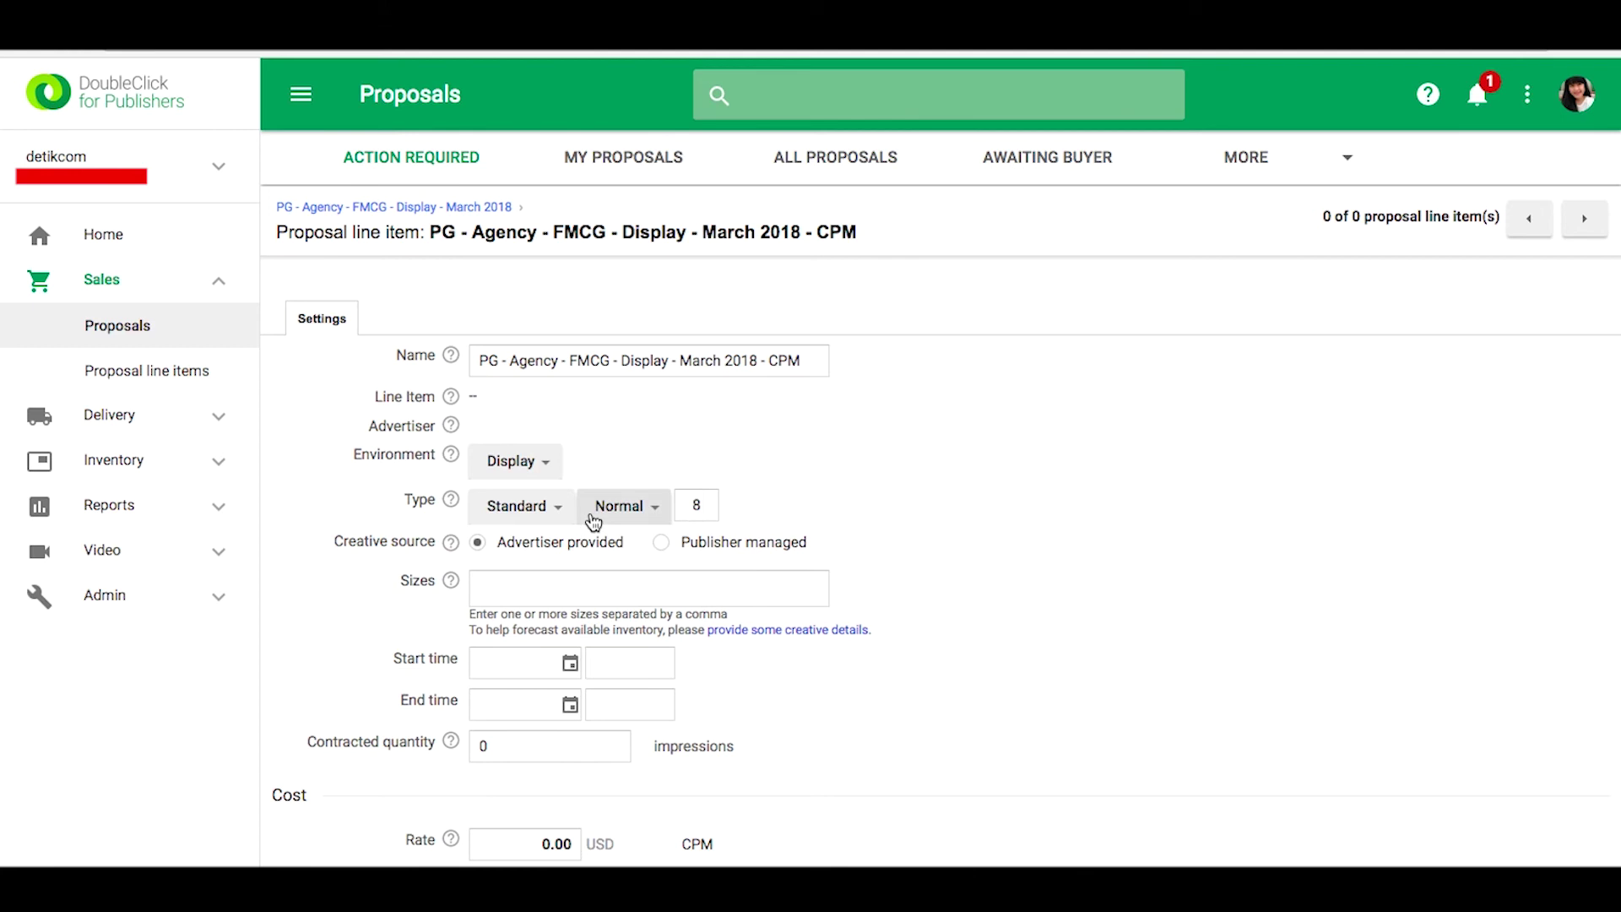
{"action": "left_click", "coordinate": [562, 511]}
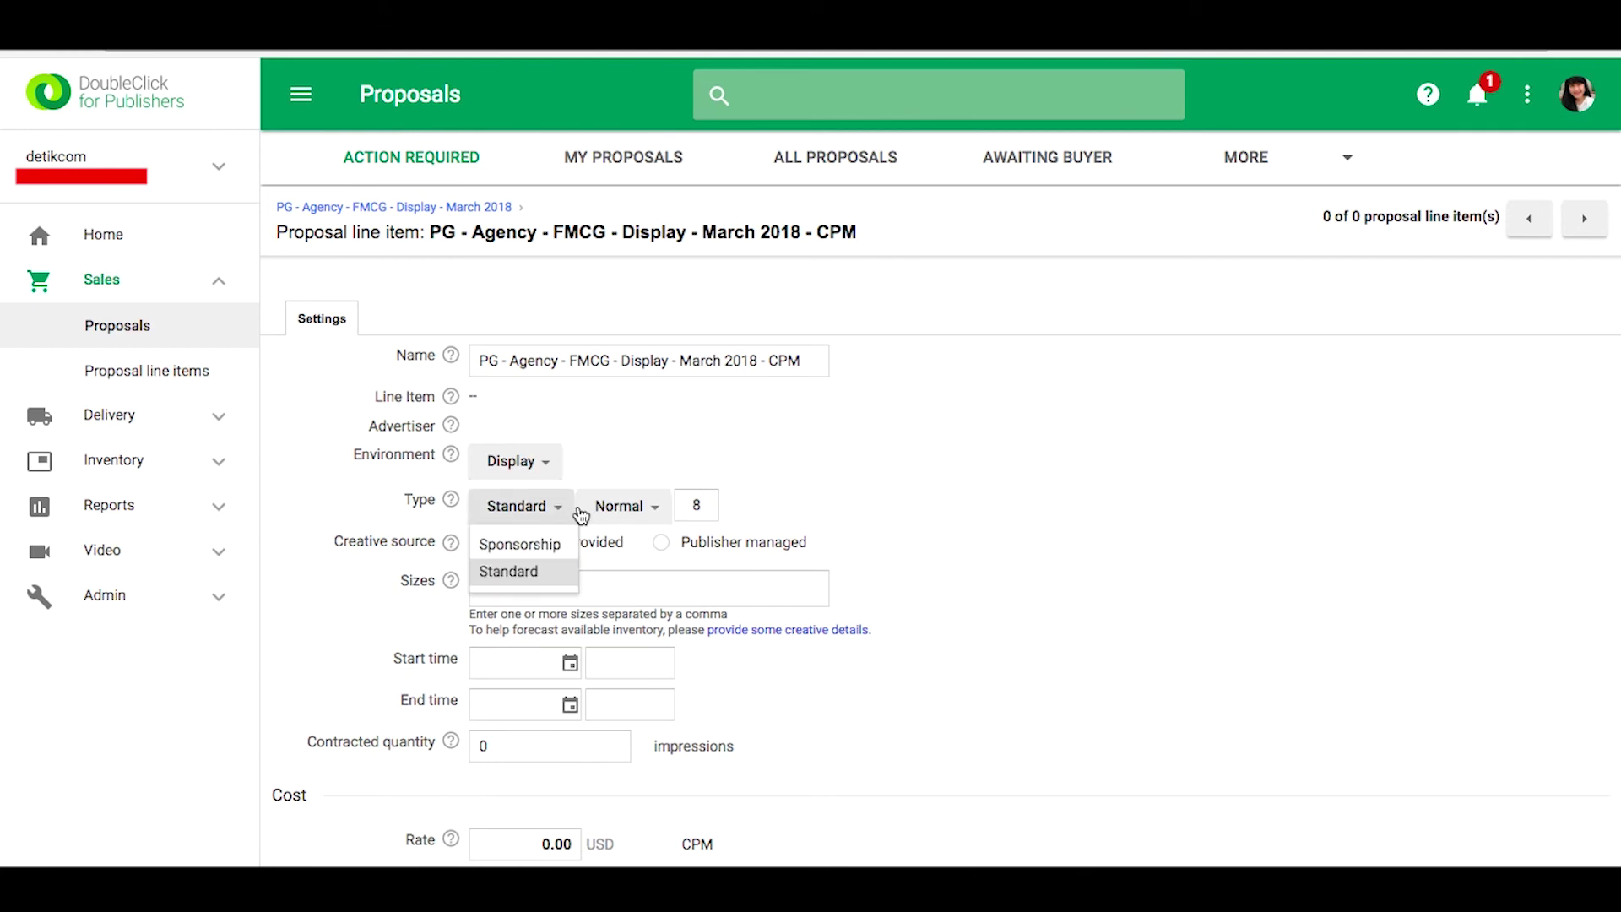
{"action": "left_click", "coordinate": [624, 511]}
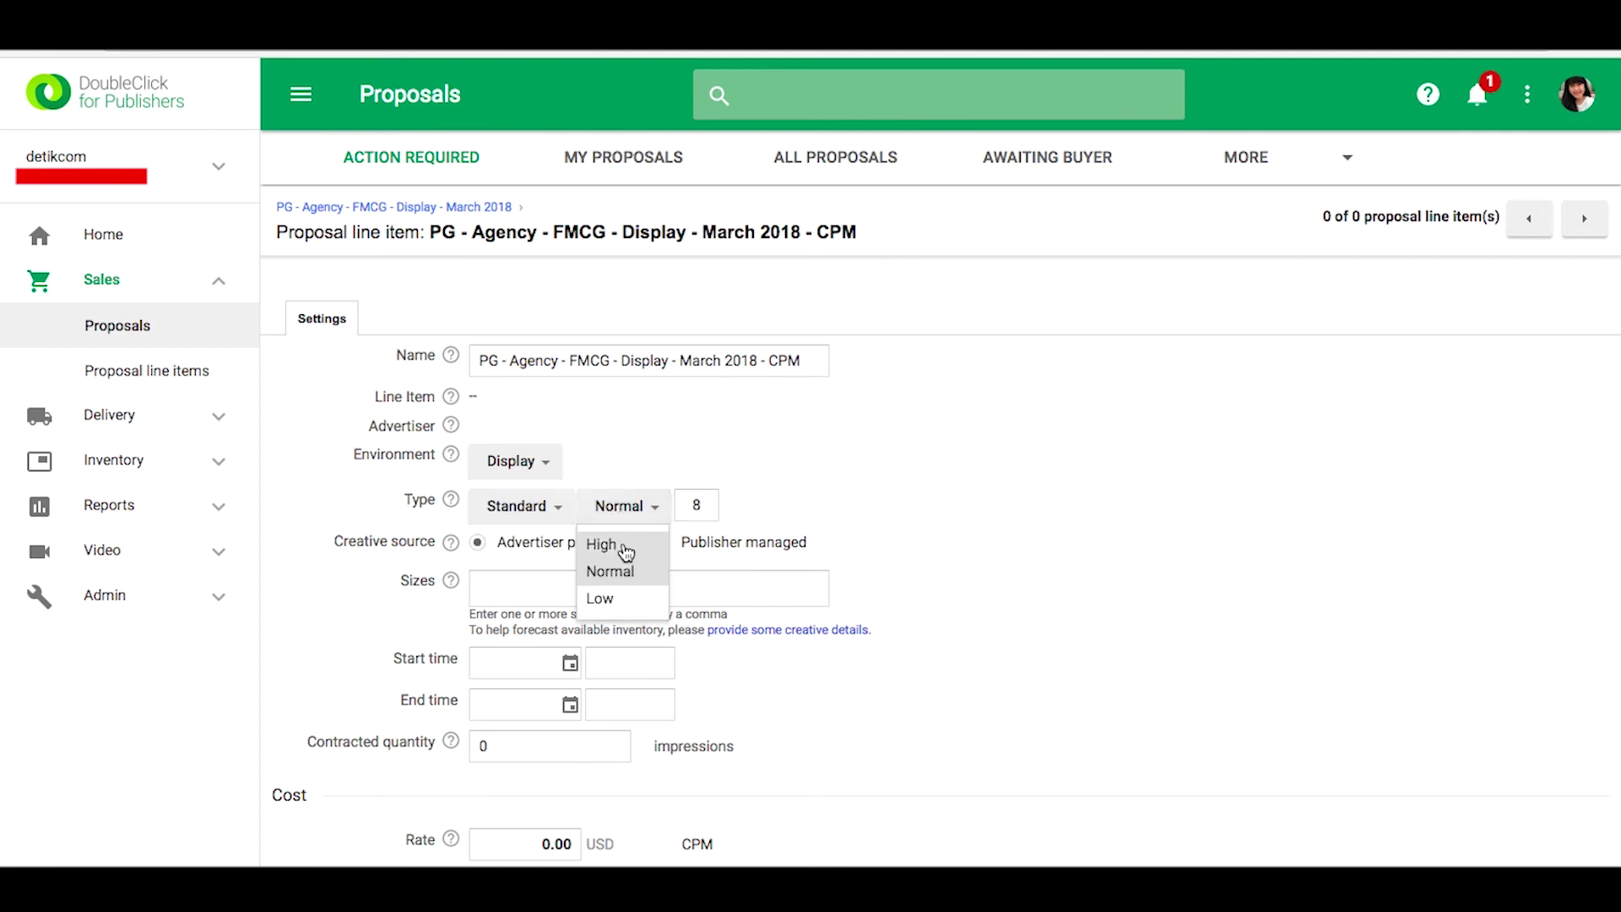
{"action": "left_click", "coordinate": [622, 543]}
{"action": "left_click", "coordinate": [590, 593]}
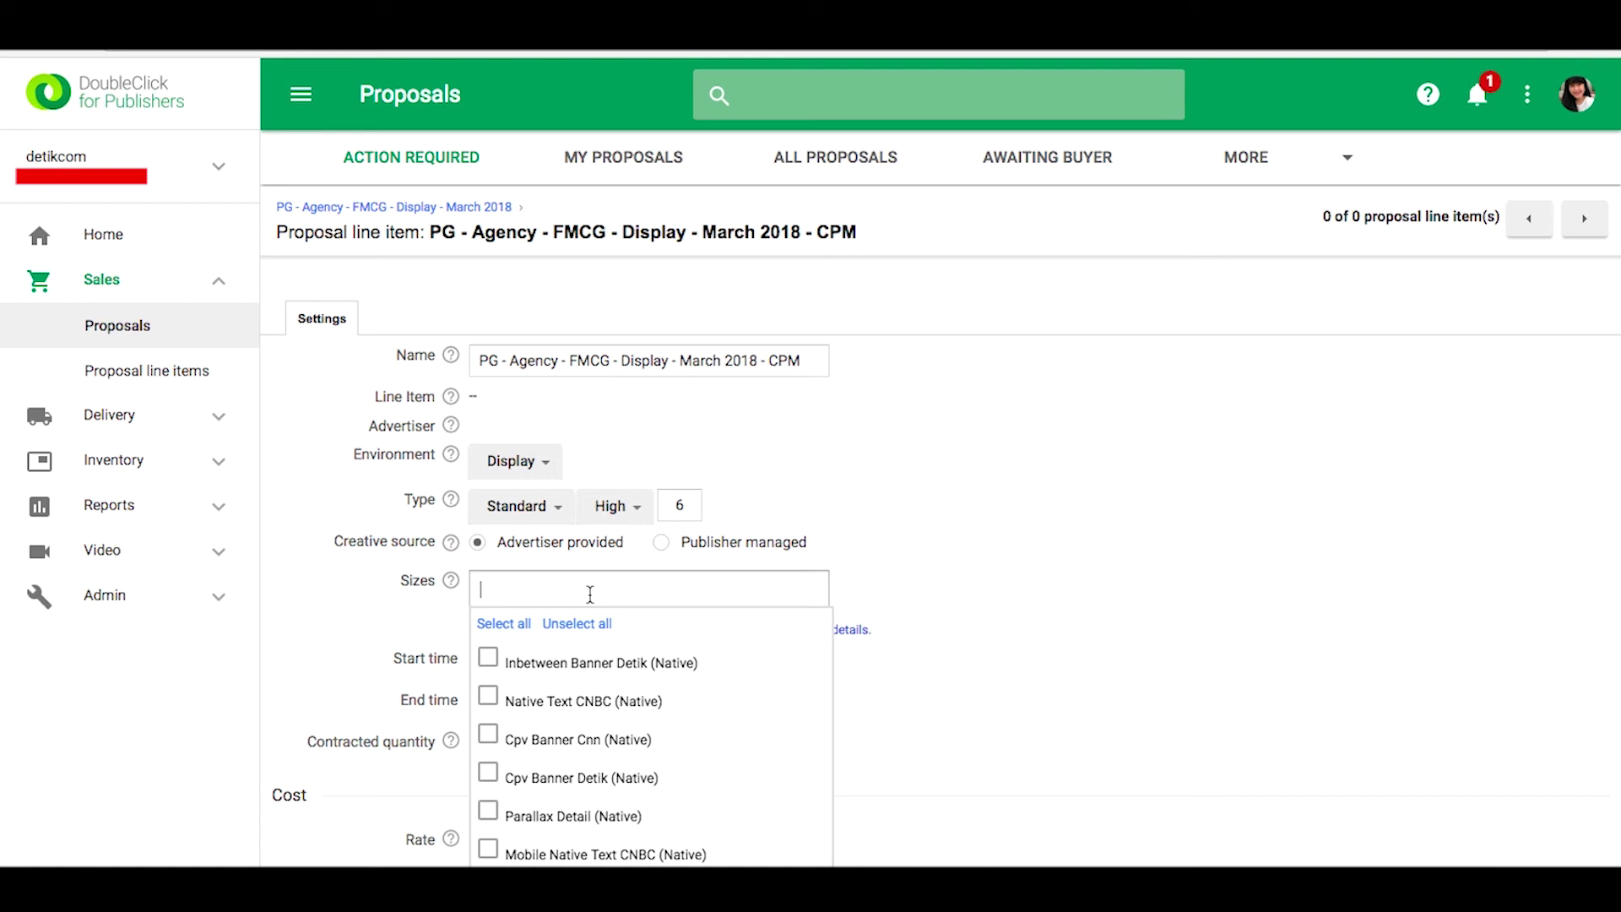
{"action": "type", "text": "320x100"}
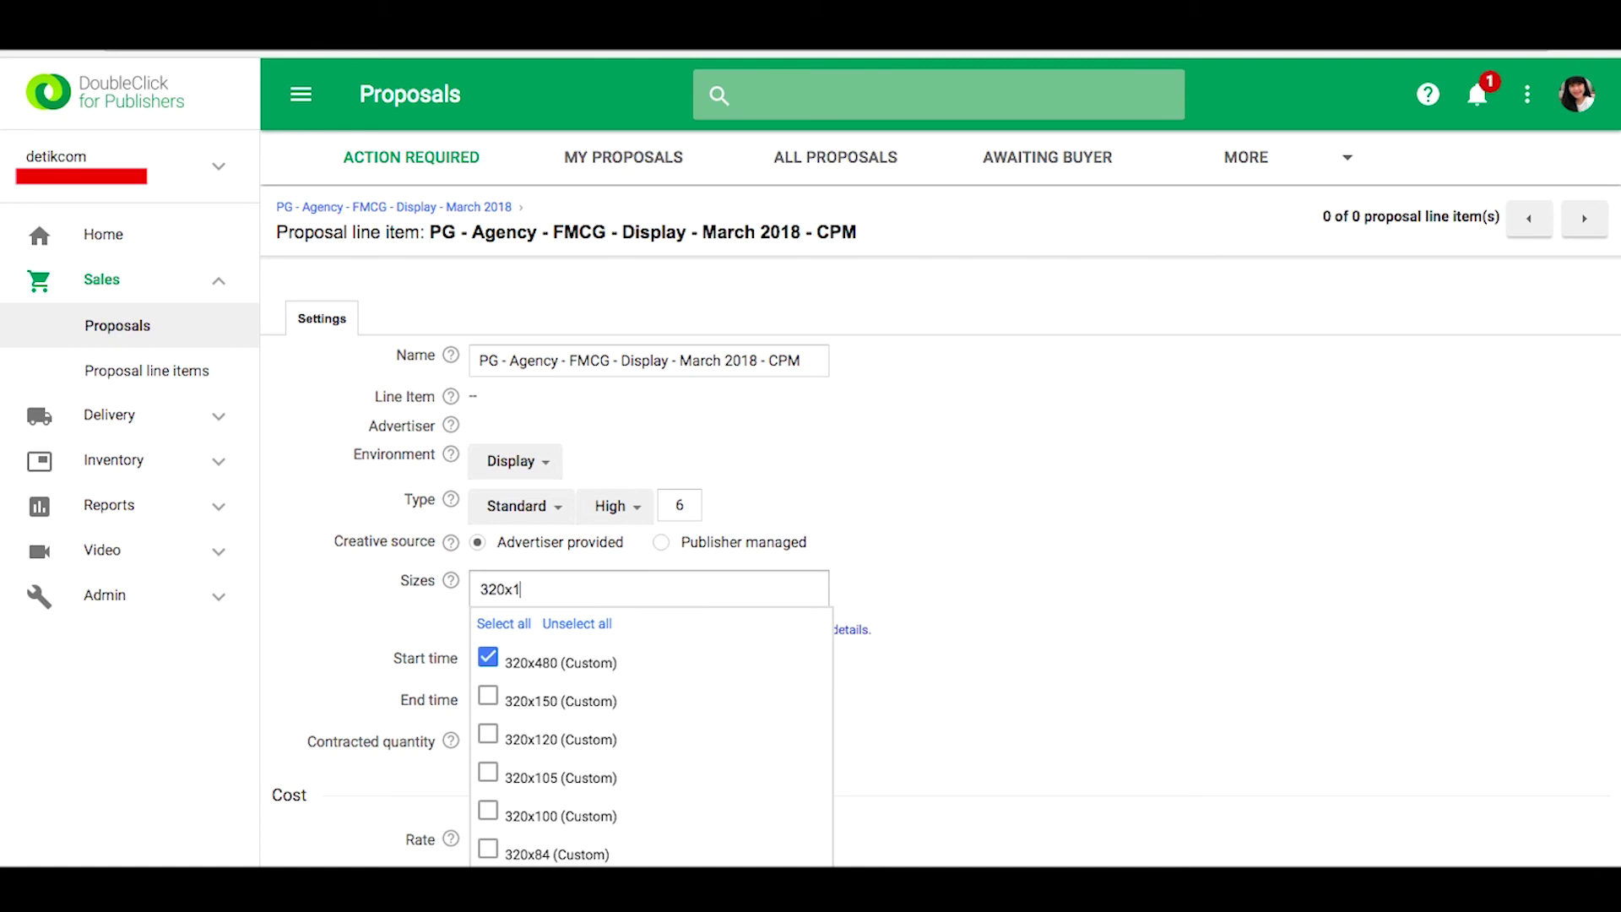
{"action": "left_click", "coordinate": [1022, 689]}
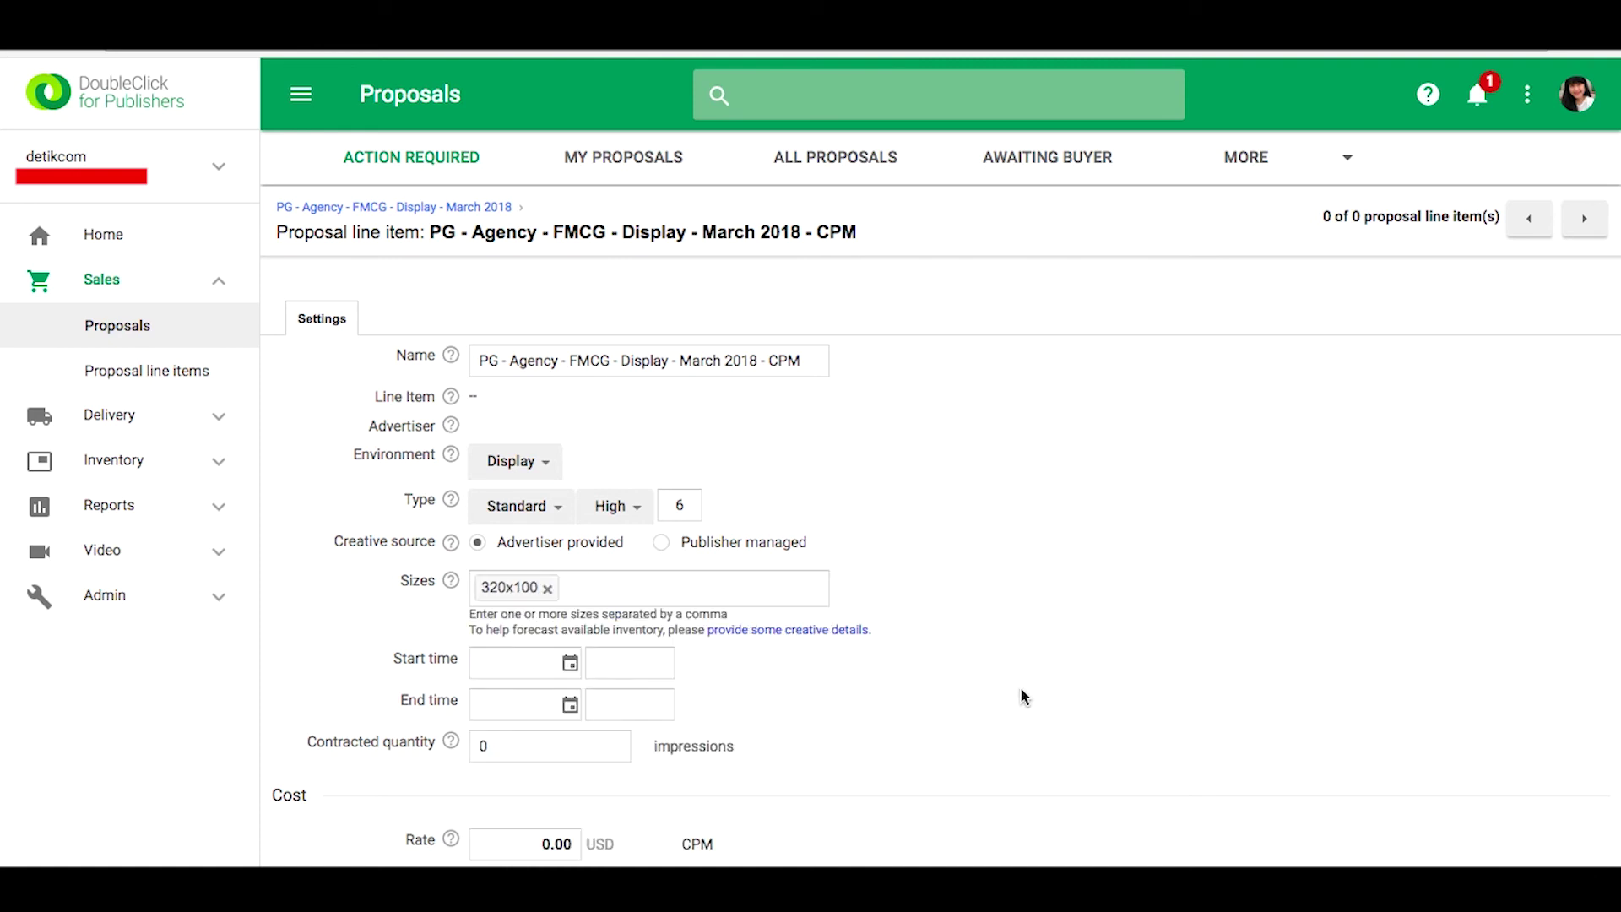
{"action": "left_click", "coordinate": [713, 585]}
Add the 320x50 creative size to the line item.
{"action": "type", "text": "320x50"}
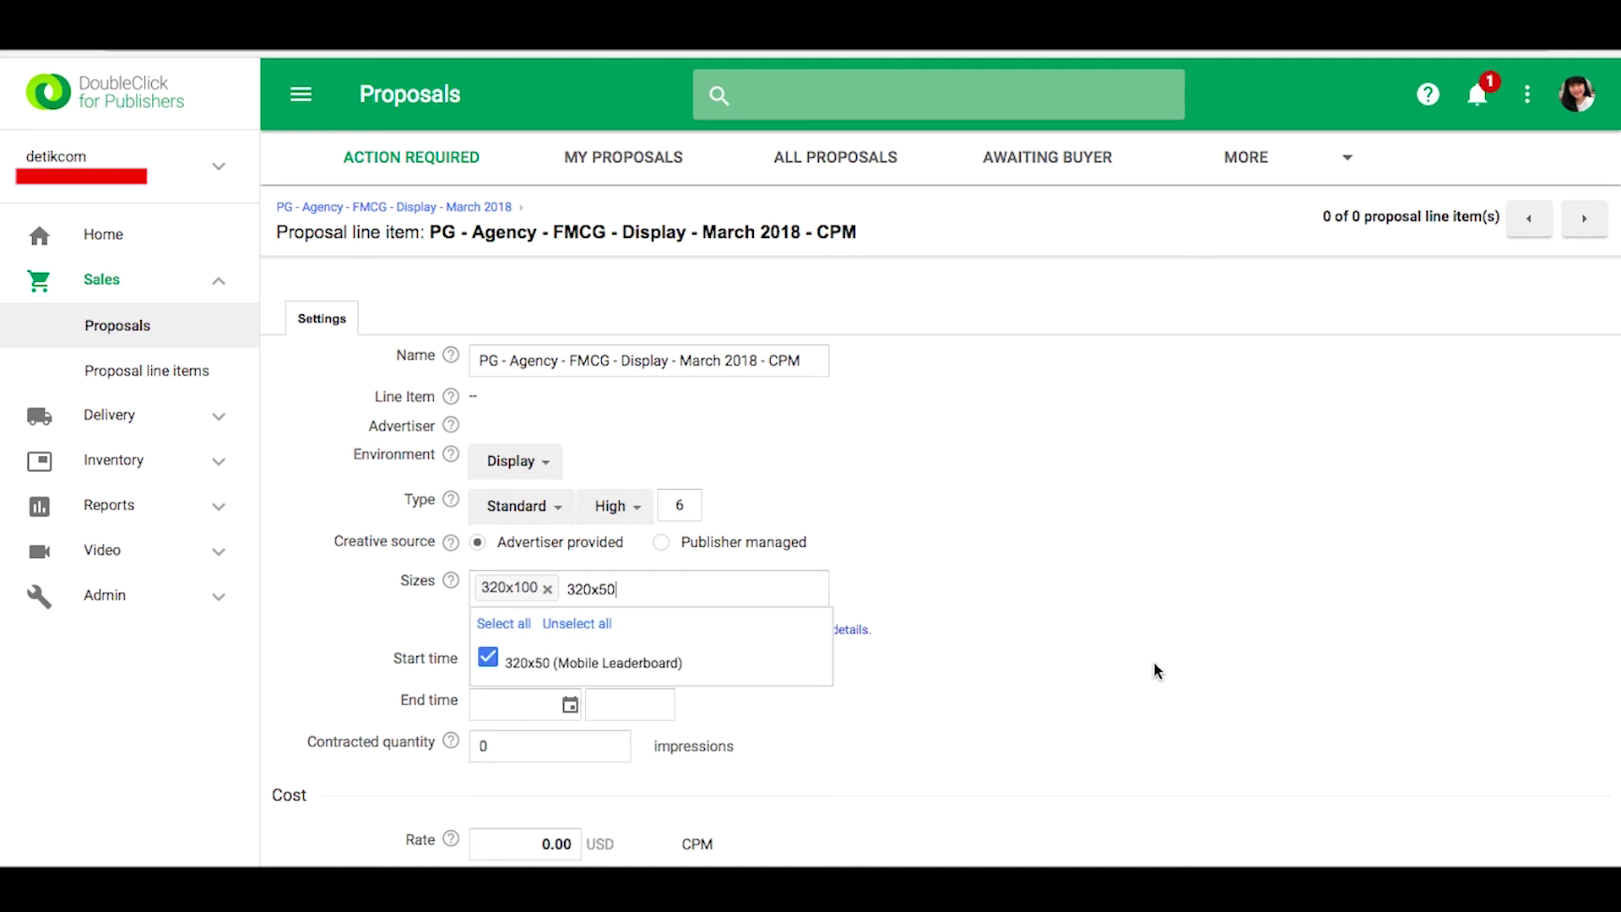
{"action": "left_click", "coordinate": [1158, 670]}
{"action": "scroll", "coordinate": [1157, 670], "scroll_direction": "down", "scroll_amount": 3}
{"action": "left_click", "coordinate": [642, 326]}
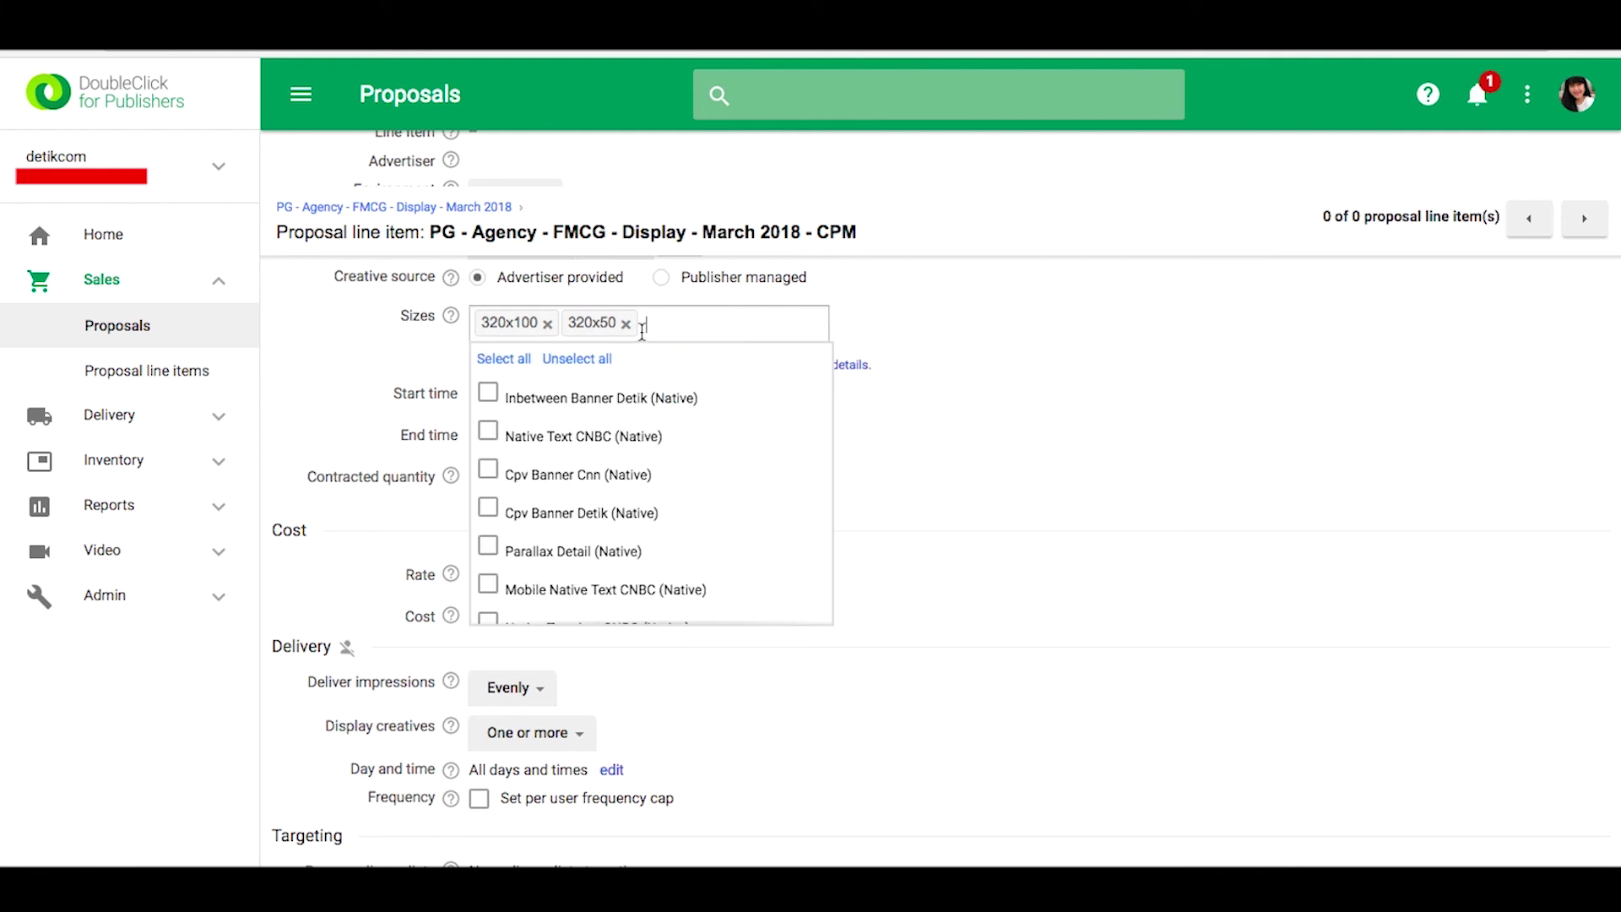
{"action": "left_click", "coordinate": [959, 519]}
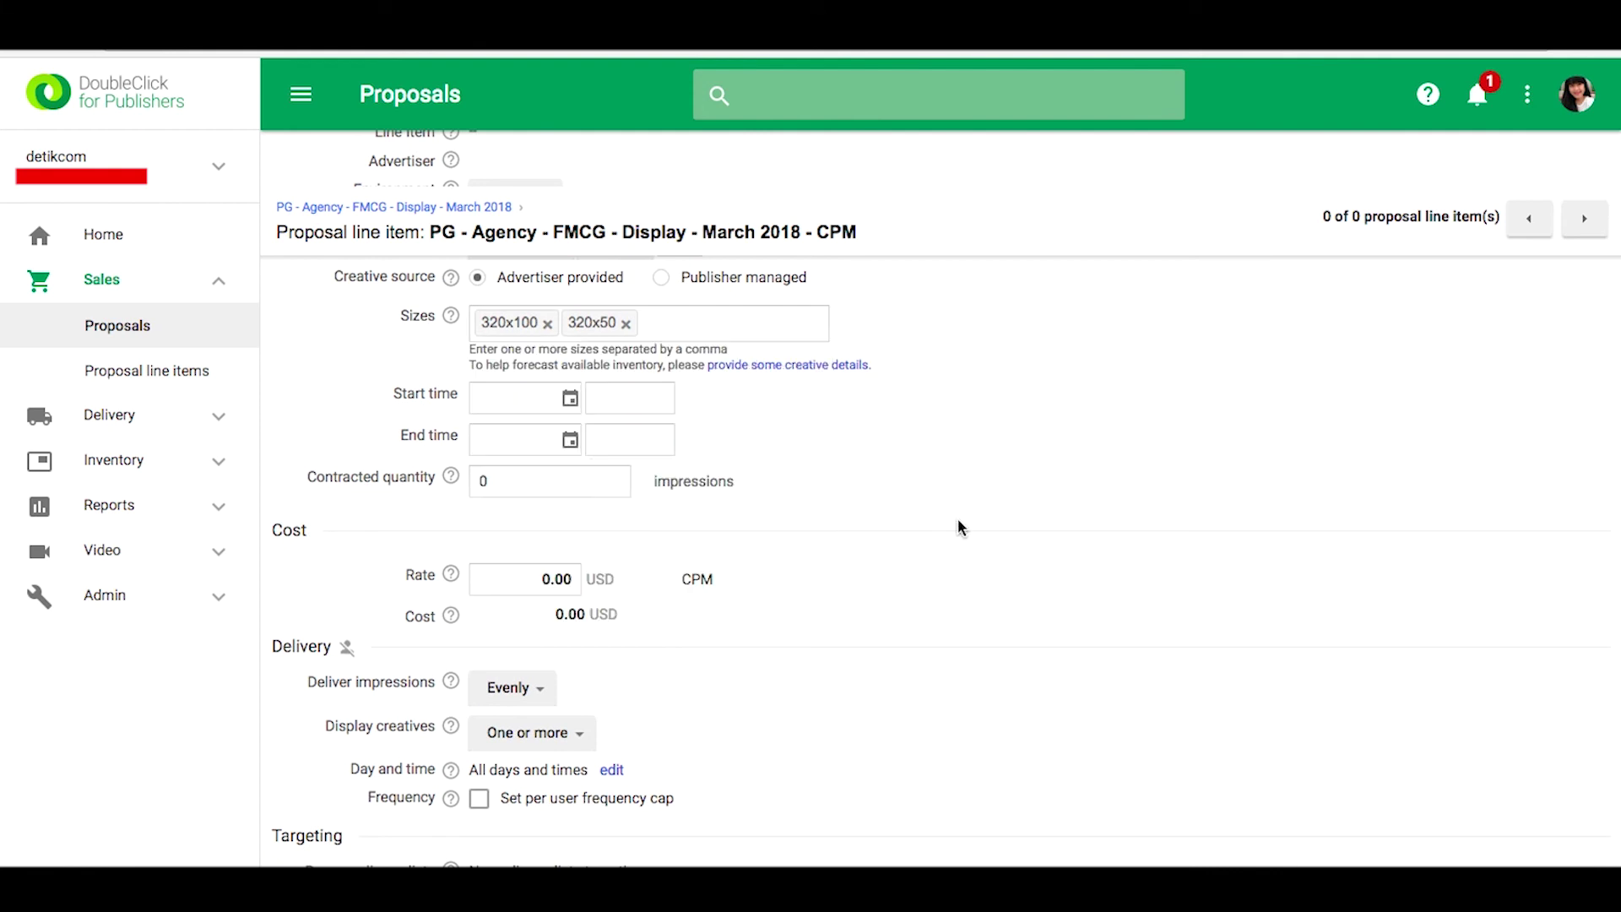
Schedule March 24–25, 2018 with 100,000 impressions at 1.00 USD CPM, totalling 100.00 USD.
{"action": "left_click", "coordinate": [524, 400]}
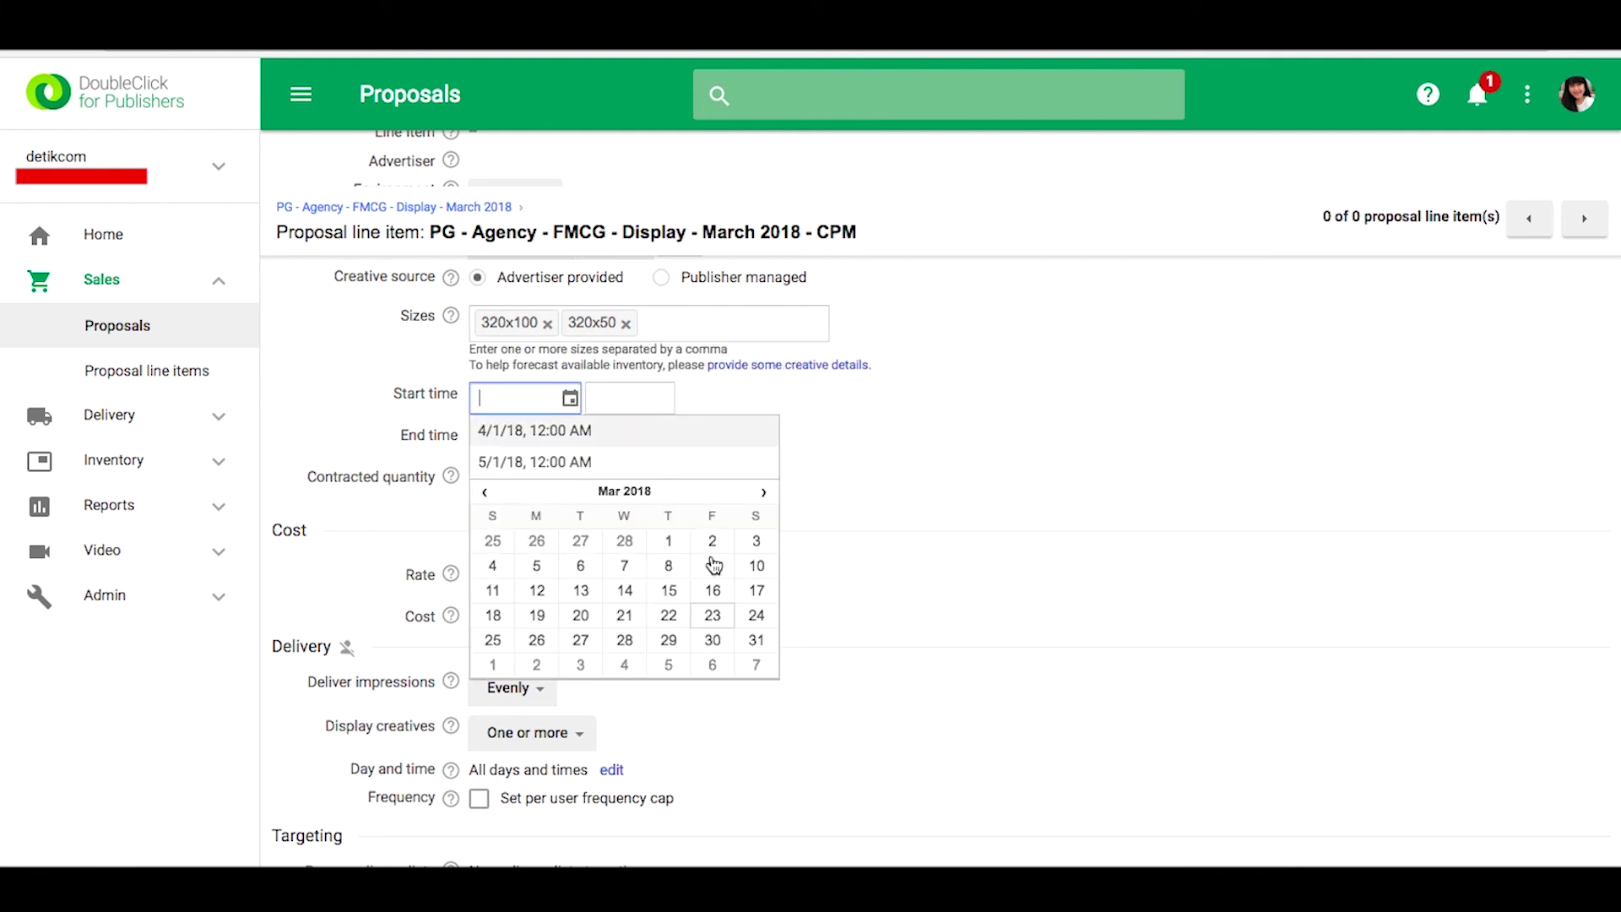
{"action": "left_click", "coordinate": [756, 615]}
{"action": "left_click", "coordinate": [524, 439]}
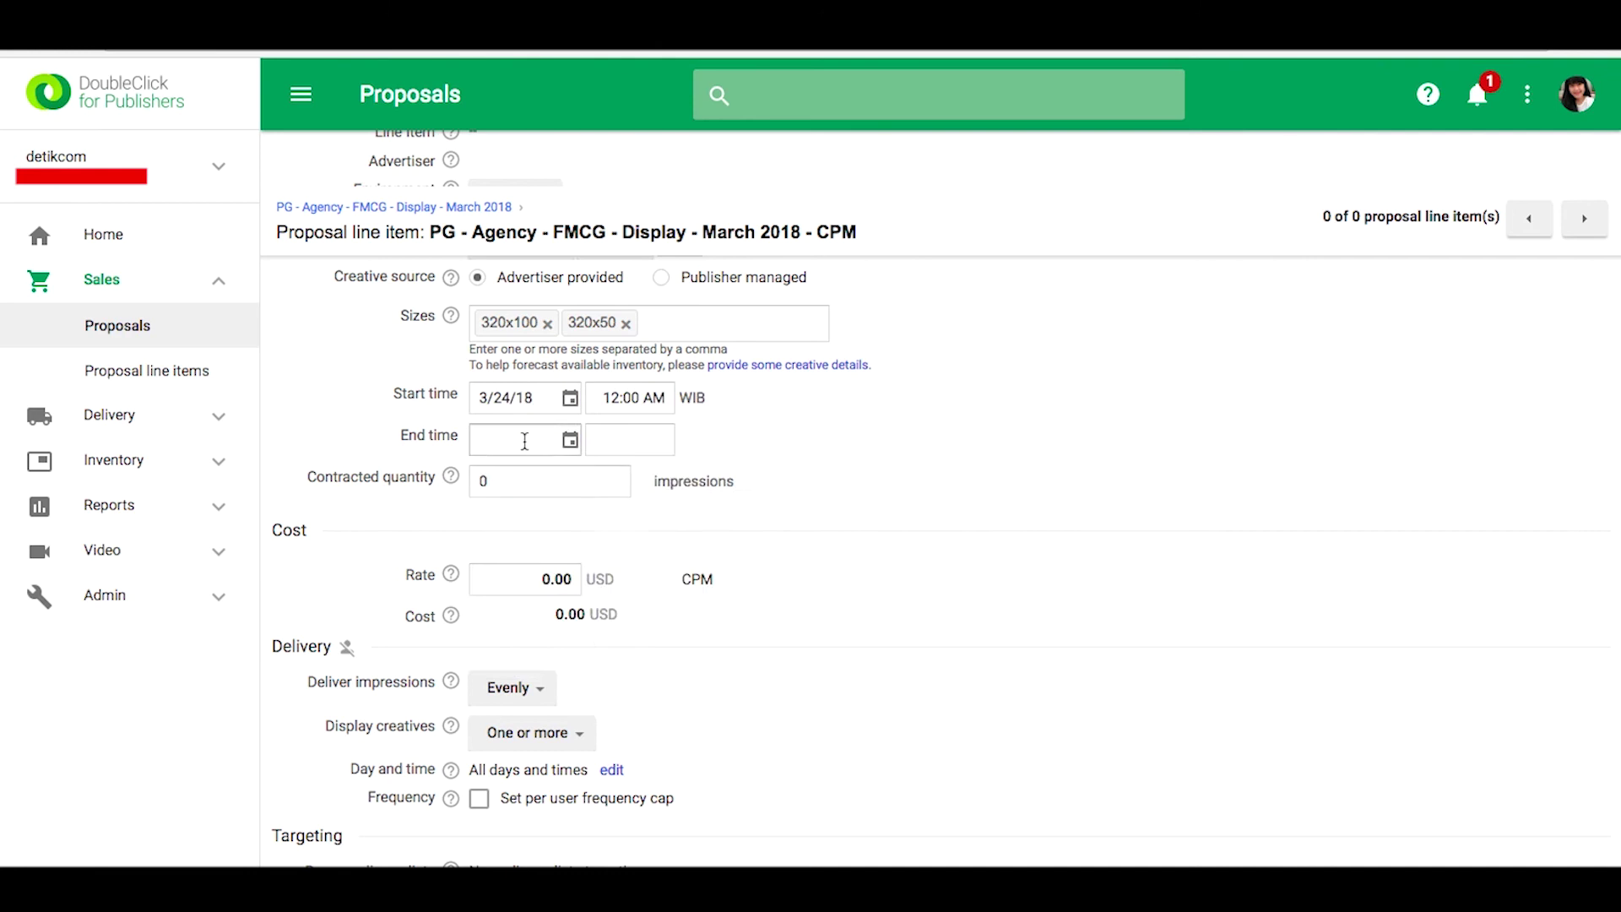
{"action": "left_click", "coordinate": [494, 682]}
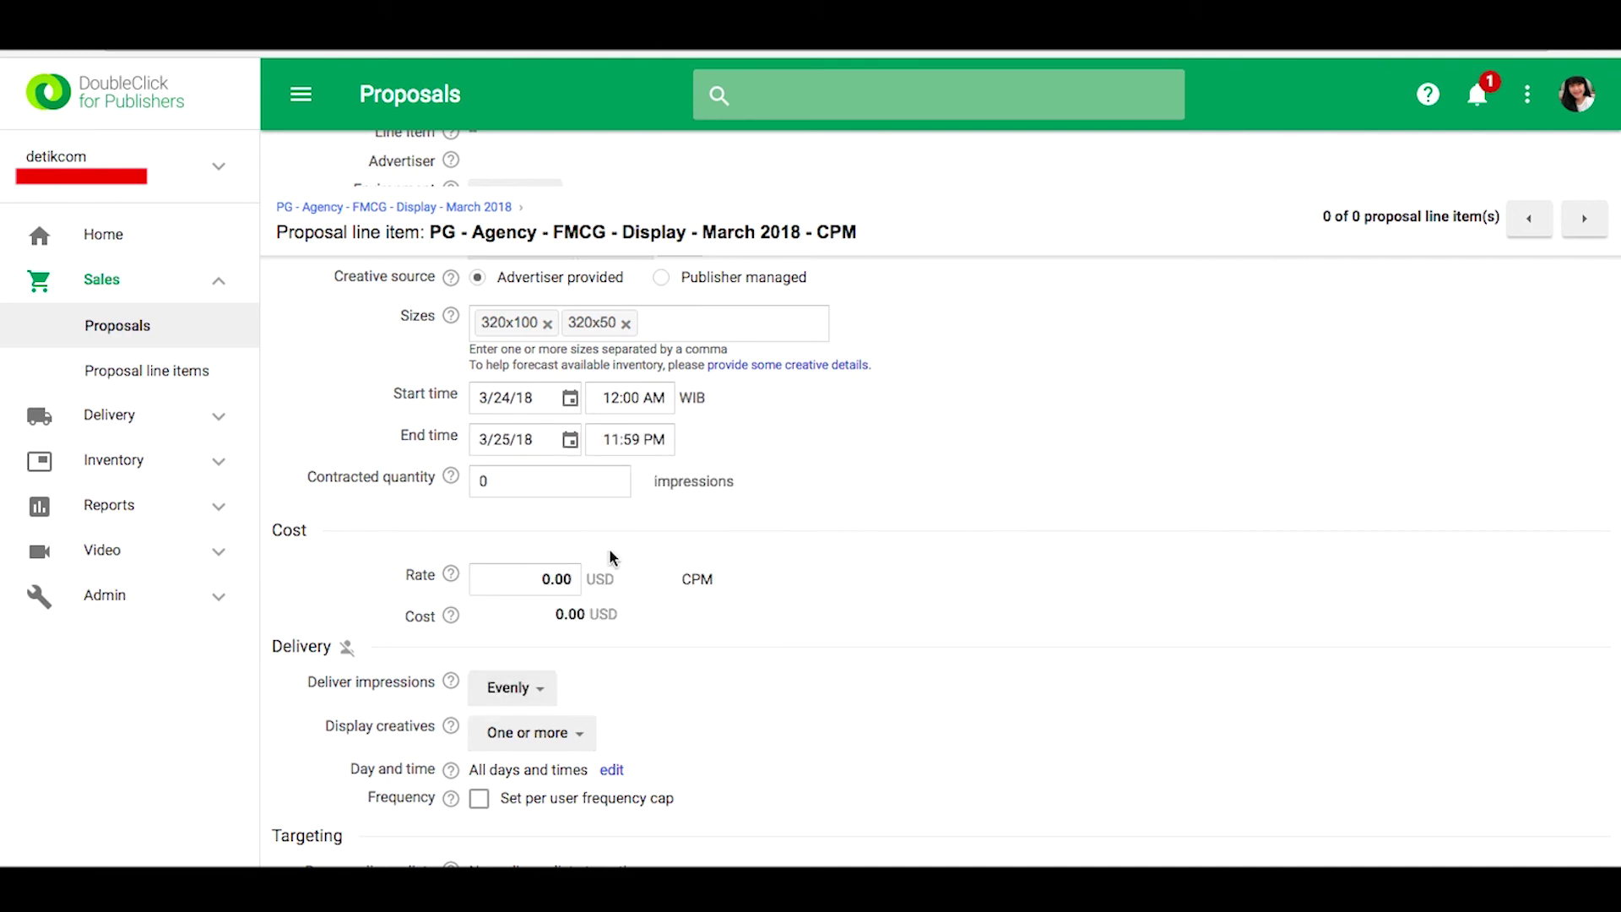
{"action": "left_click", "coordinate": [504, 479]}
{"action": "type", "text": "100000"}
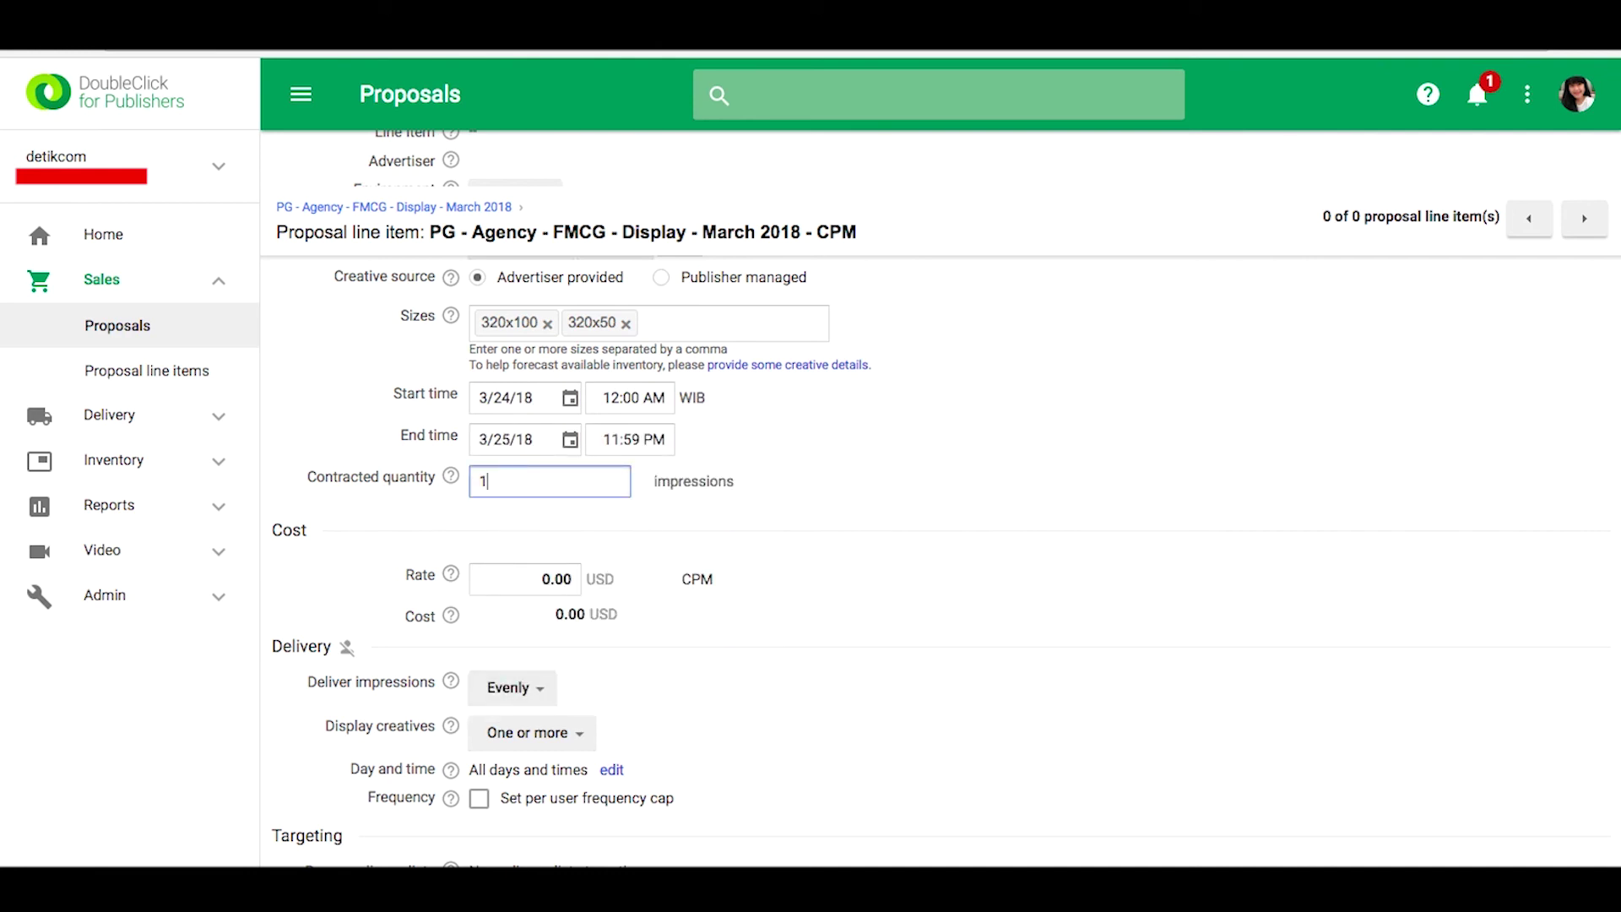
{"action": "left_click", "coordinate": [662, 633]}
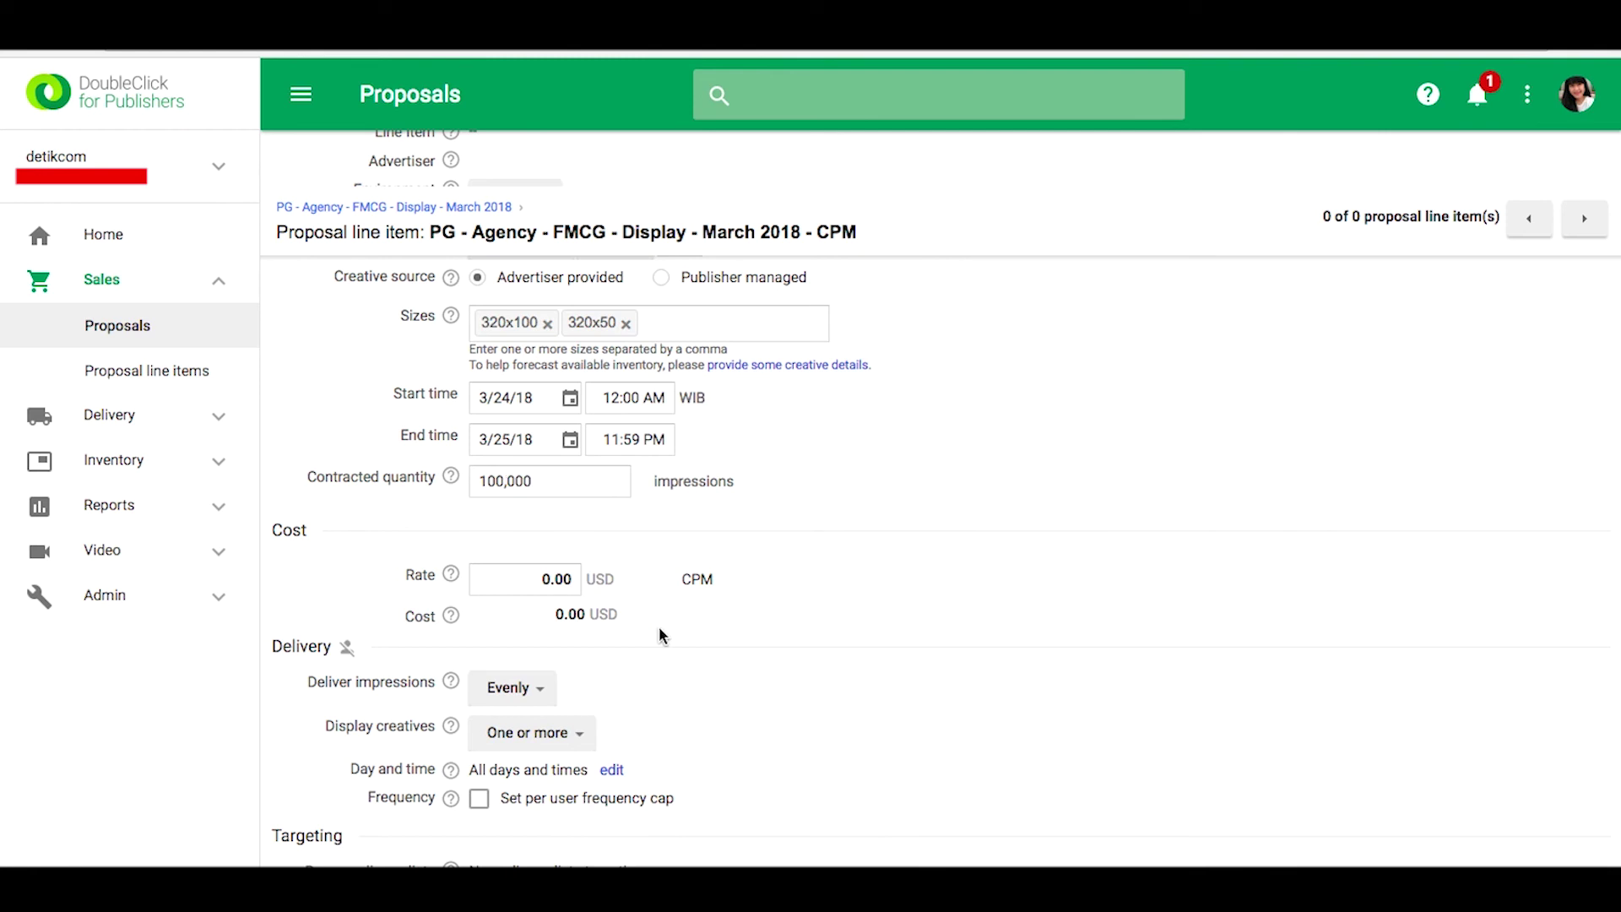
{"action": "left_click", "coordinate": [551, 577]}
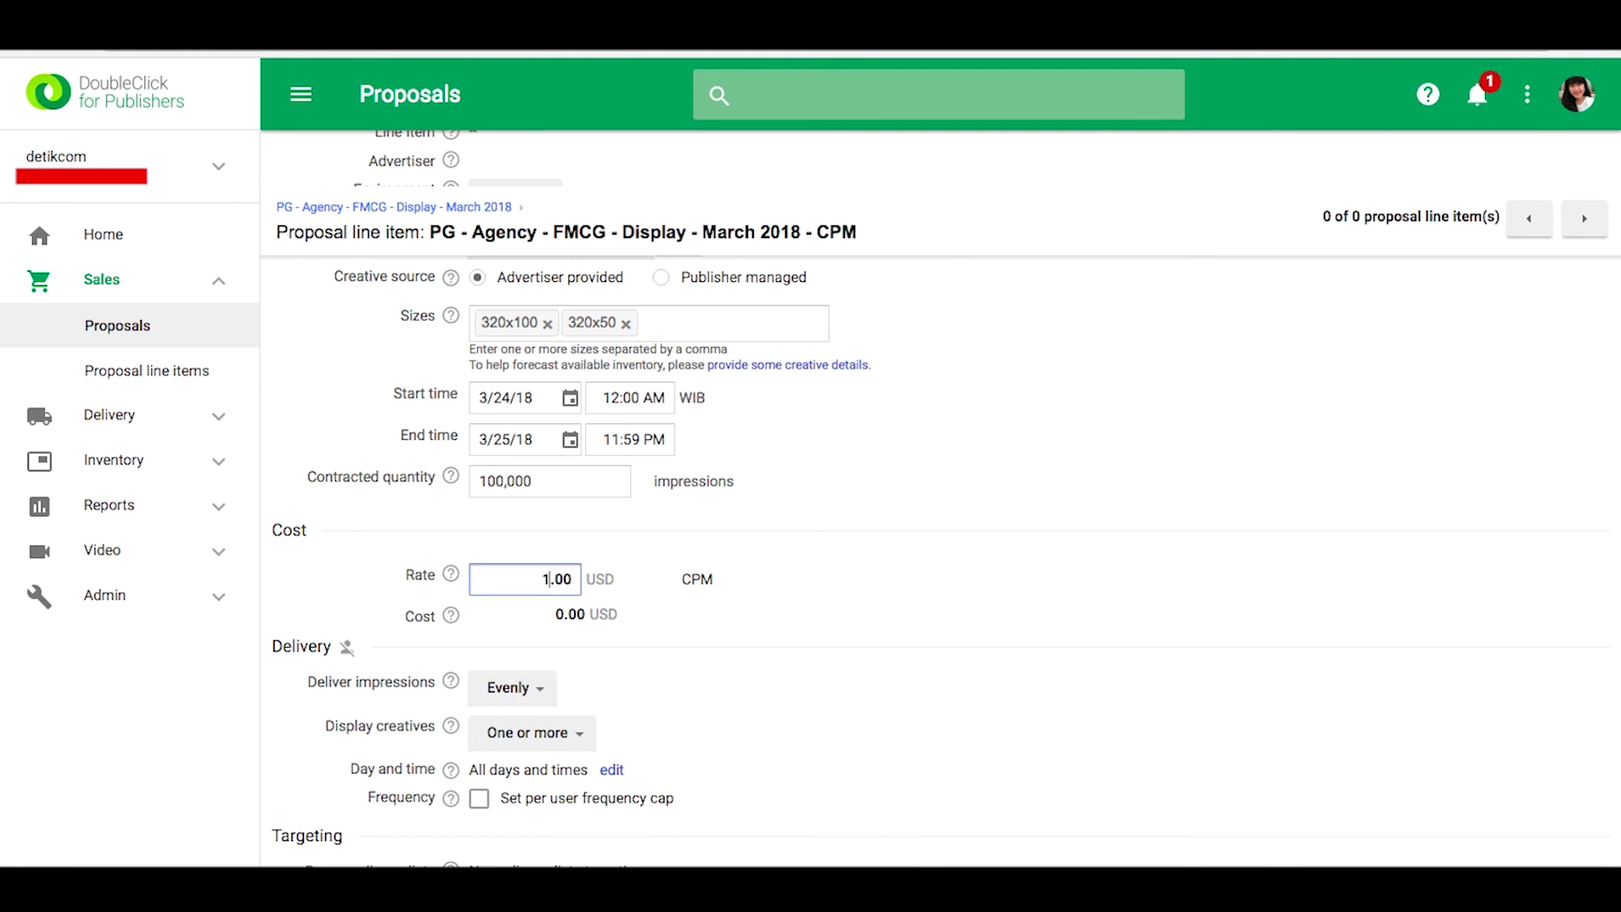
{"action": "left_click", "coordinate": [924, 619]}
Review the Deliver impressions (Evenly) and Display creatives (One or more) options without changing them.
{"action": "scroll", "coordinate": [924, 617], "scroll_direction": "down", "scroll_amount": 4}
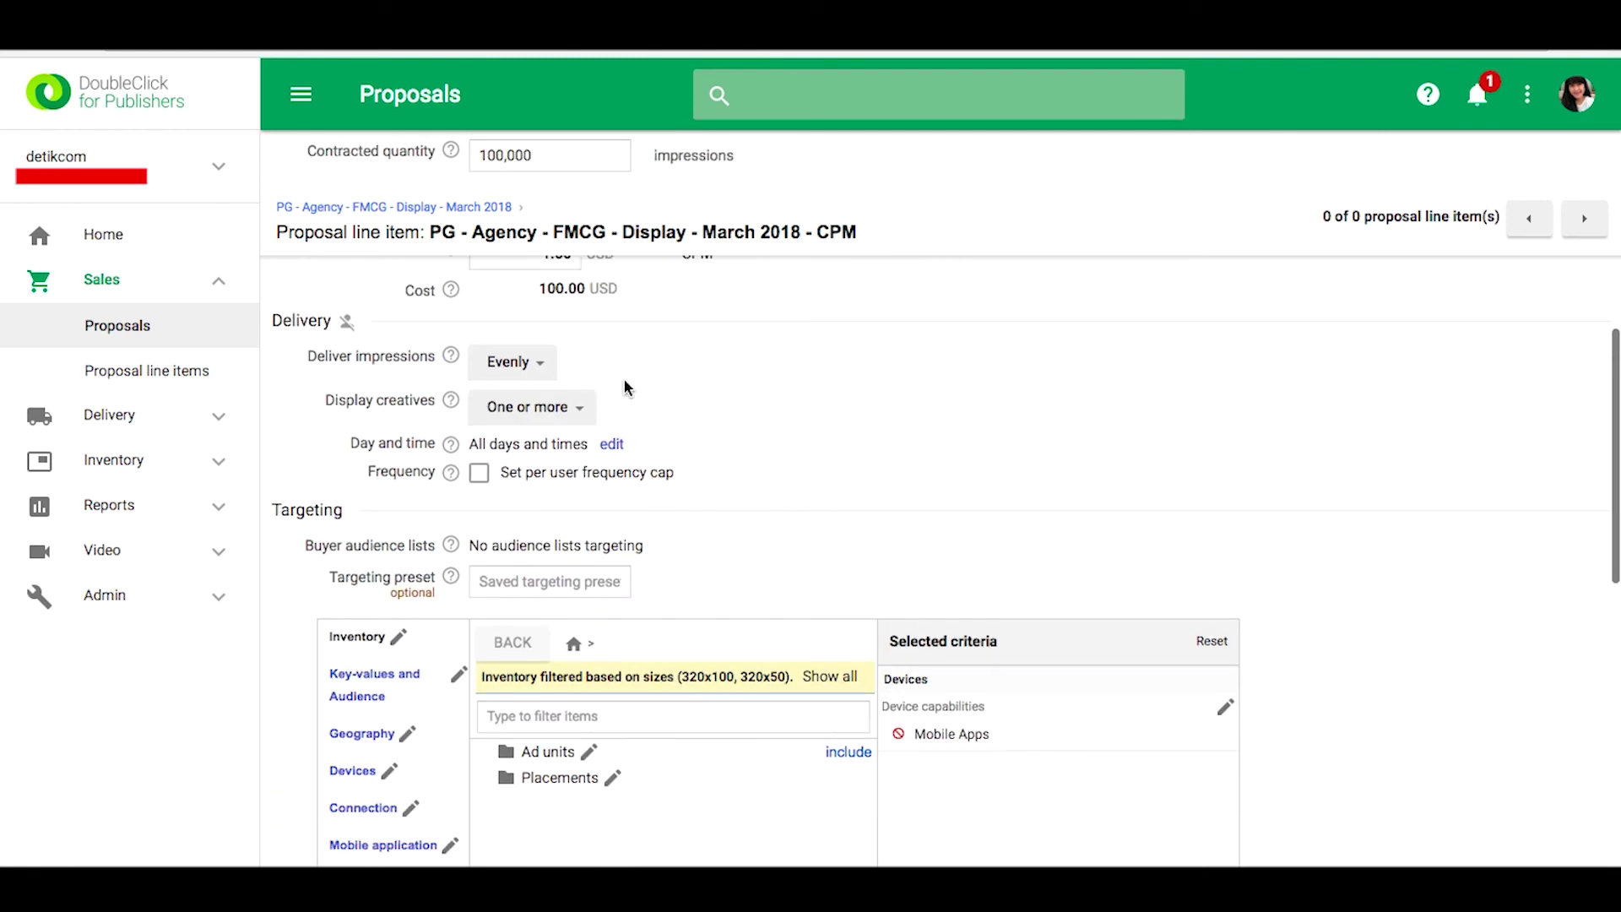
{"action": "left_click", "coordinate": [537, 365]}
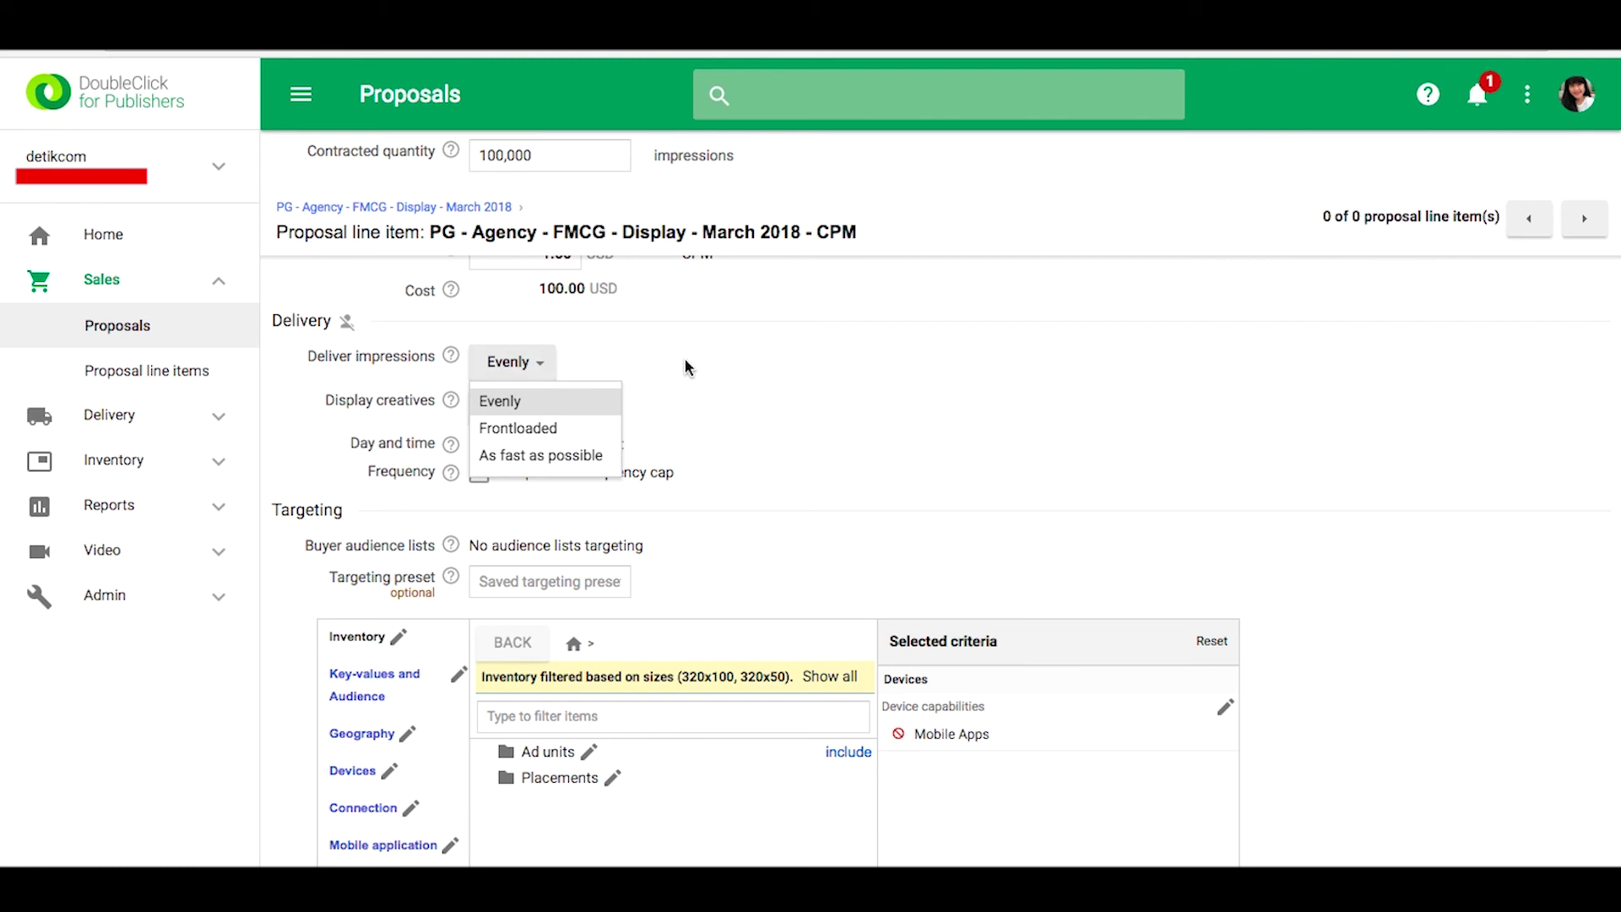
{"action": "left_click", "coordinate": [738, 413]}
{"action": "left_click", "coordinate": [561, 409]}
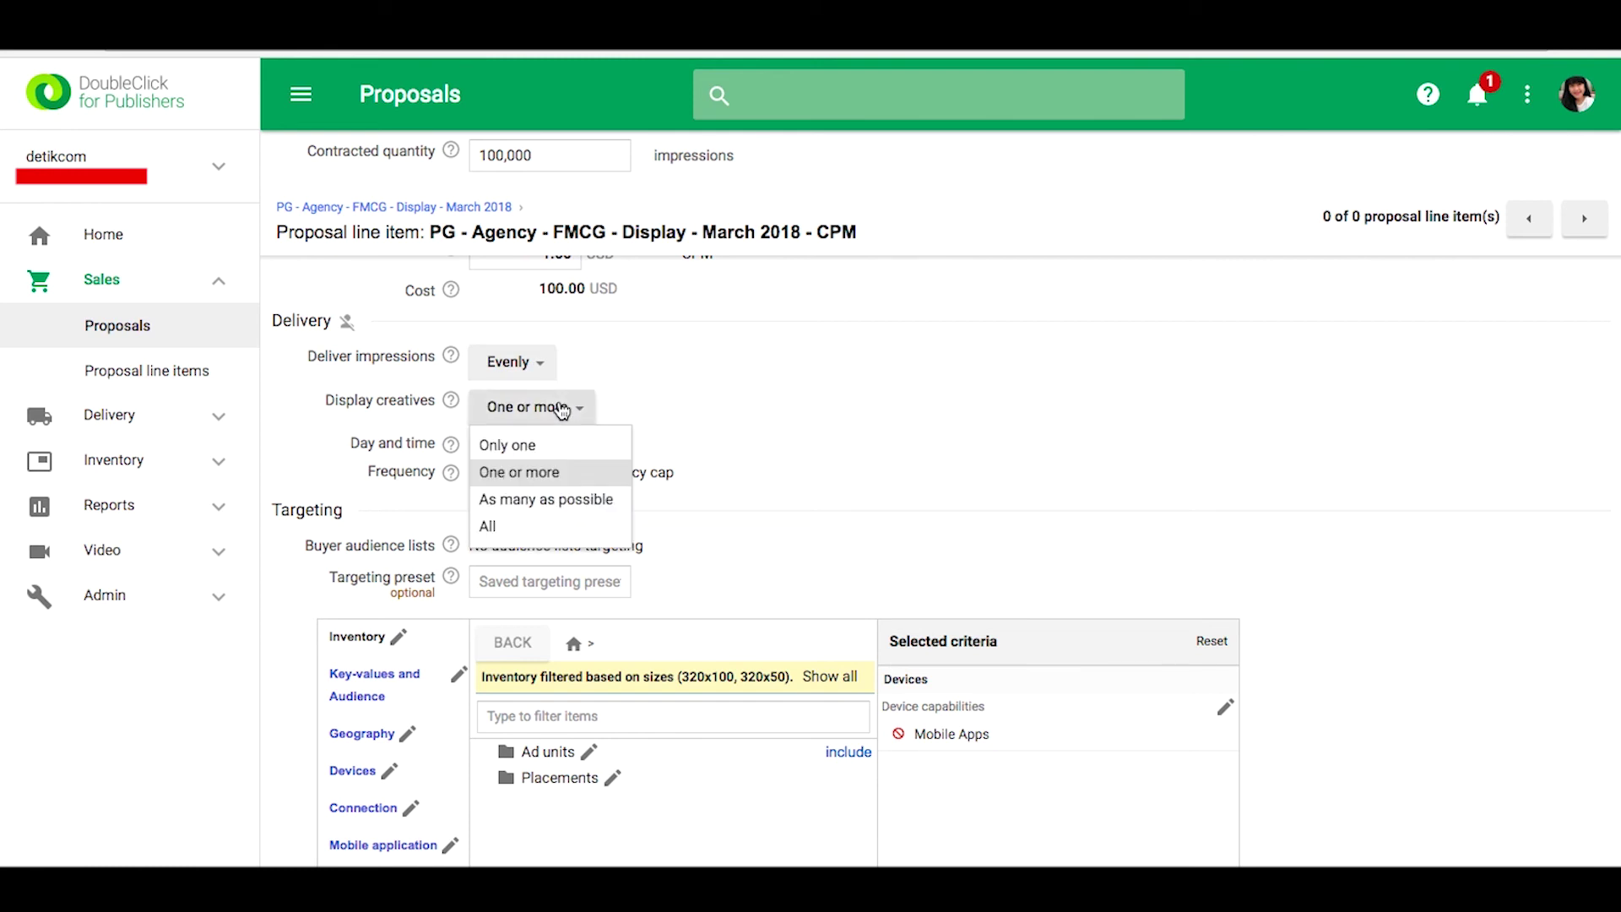
Browse the detik_desktop and detik_mobile ad units, then include detik_mobile in targeting.
{"action": "left_click", "coordinate": [799, 450]}
{"action": "scroll", "coordinate": [798, 449], "scroll_direction": "down", "scroll_amount": 3}
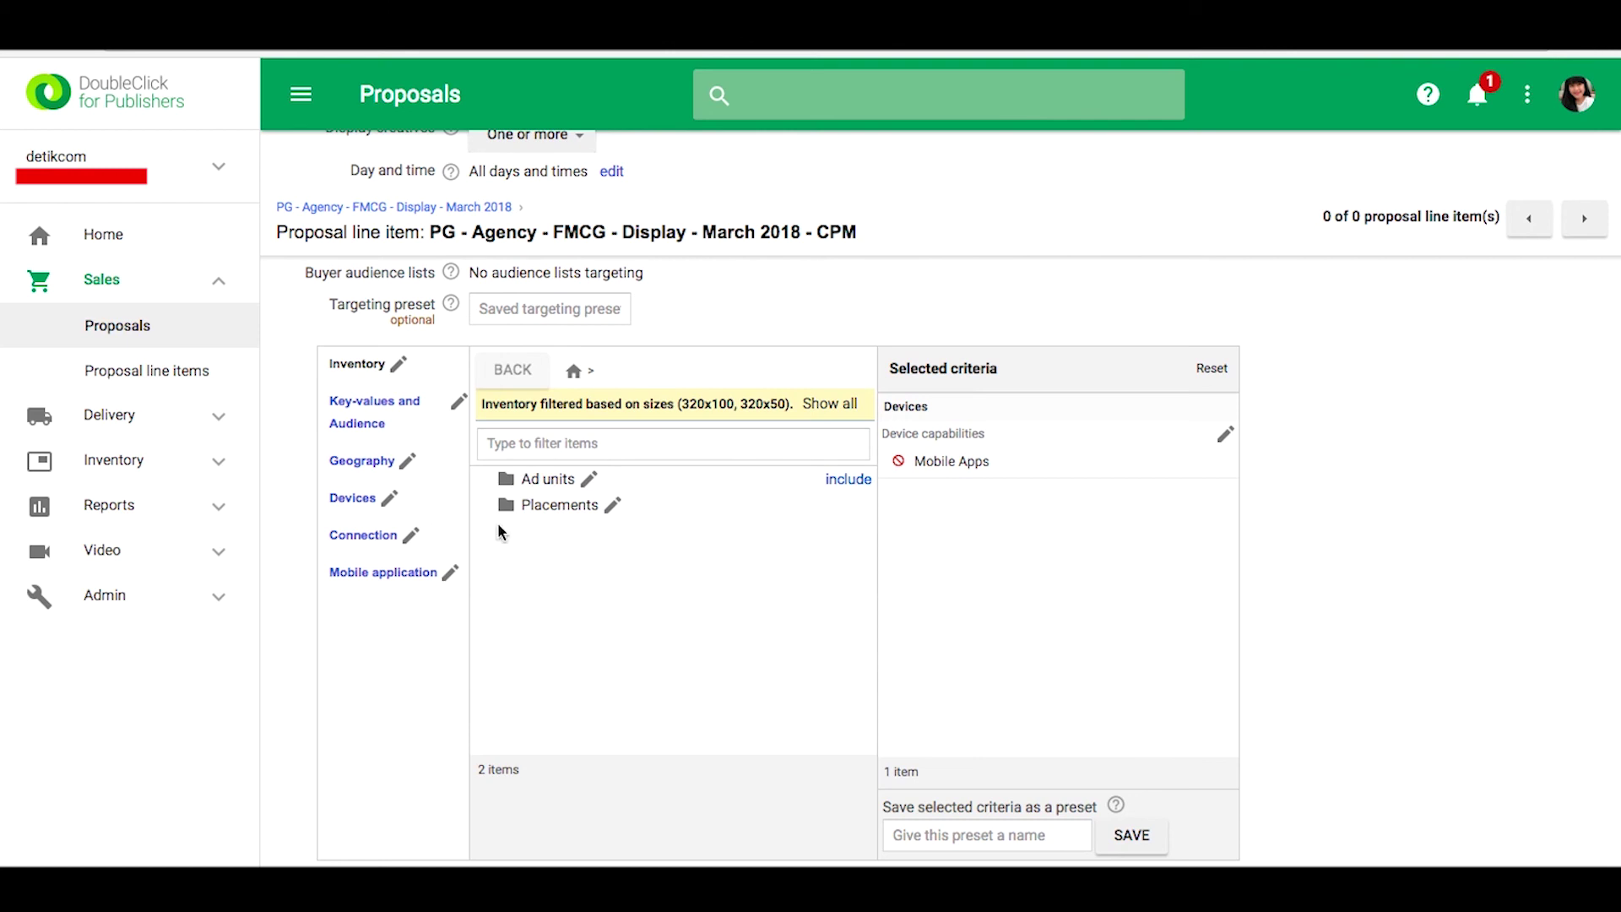
{"action": "left_click", "coordinate": [547, 483]}
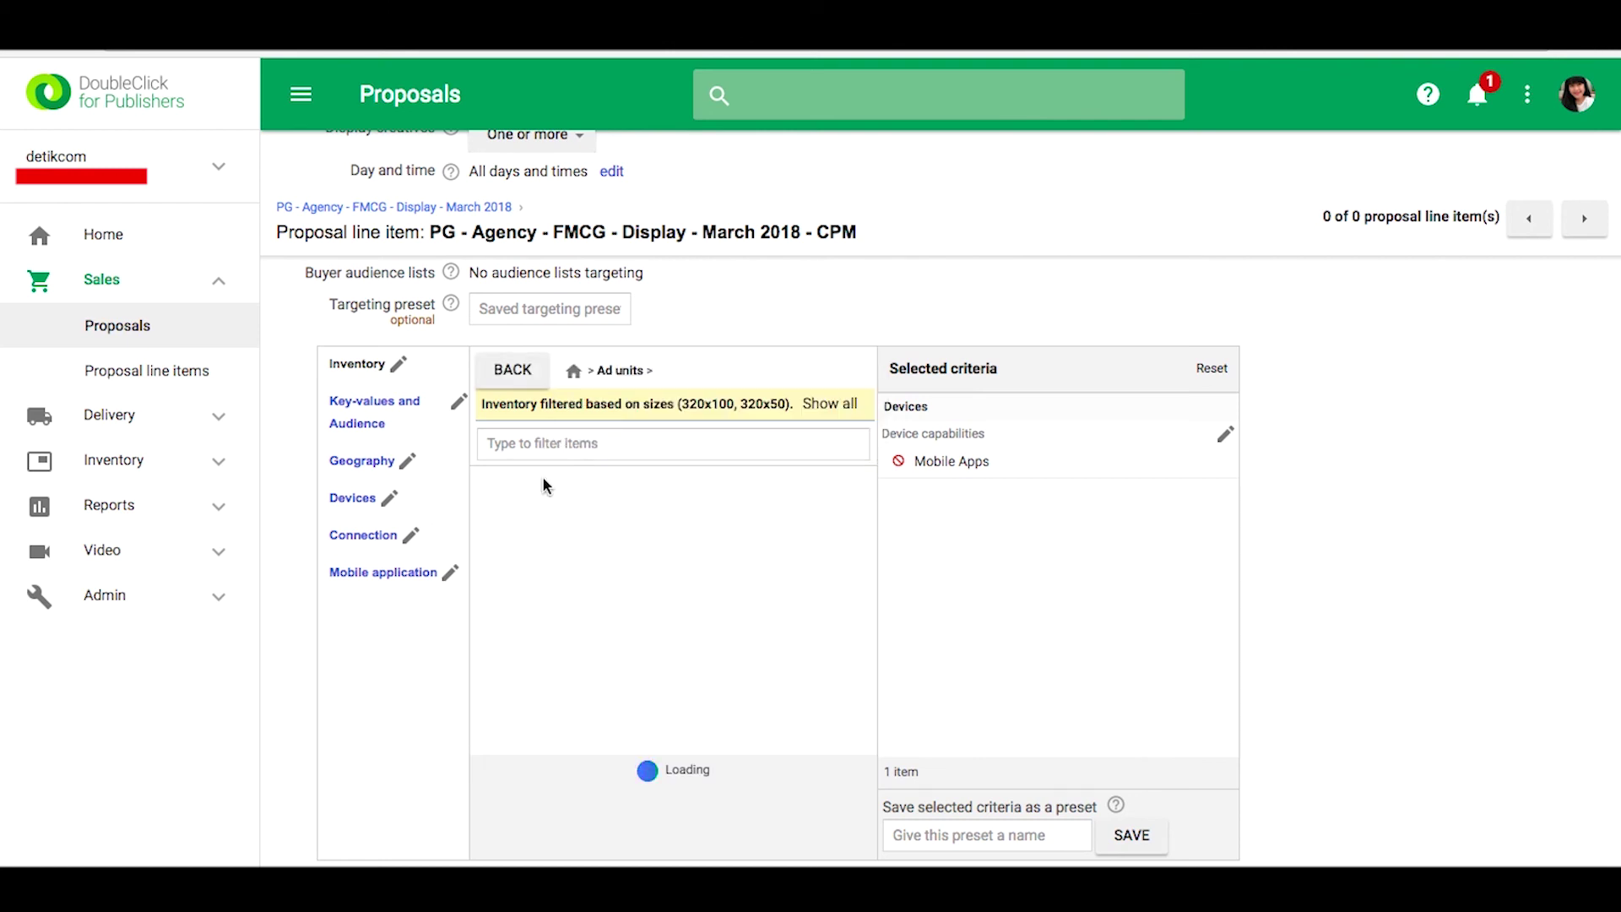
{"action": "mouse_move", "coordinate": [577, 480]}
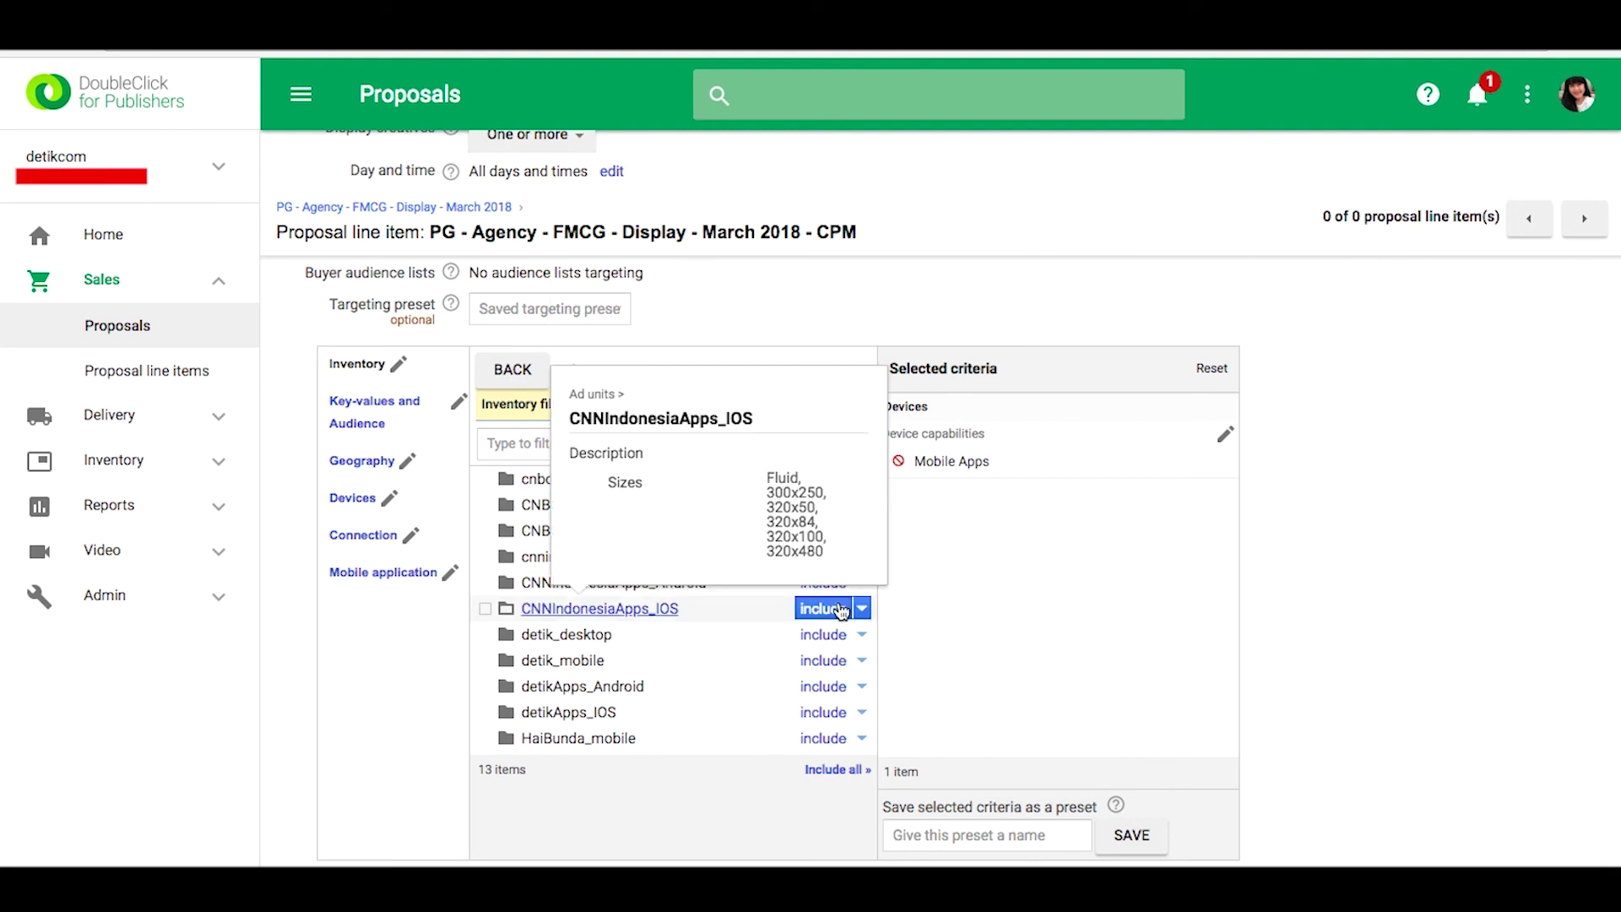
{"action": "left_click", "coordinate": [593, 636]}
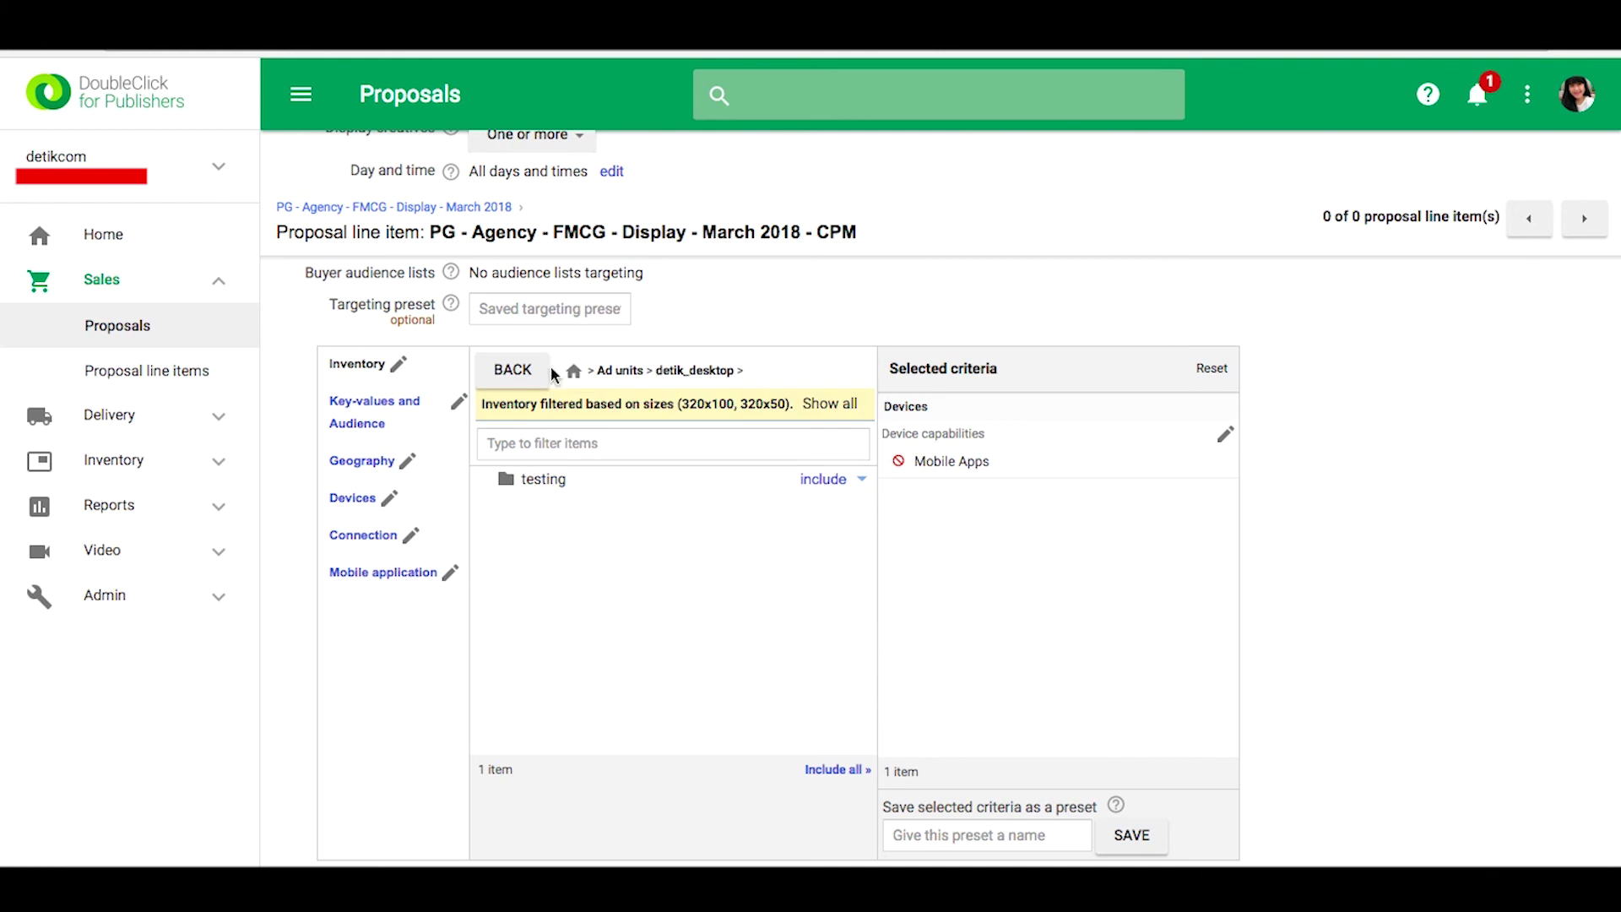
{"action": "left_click", "coordinate": [527, 370]}
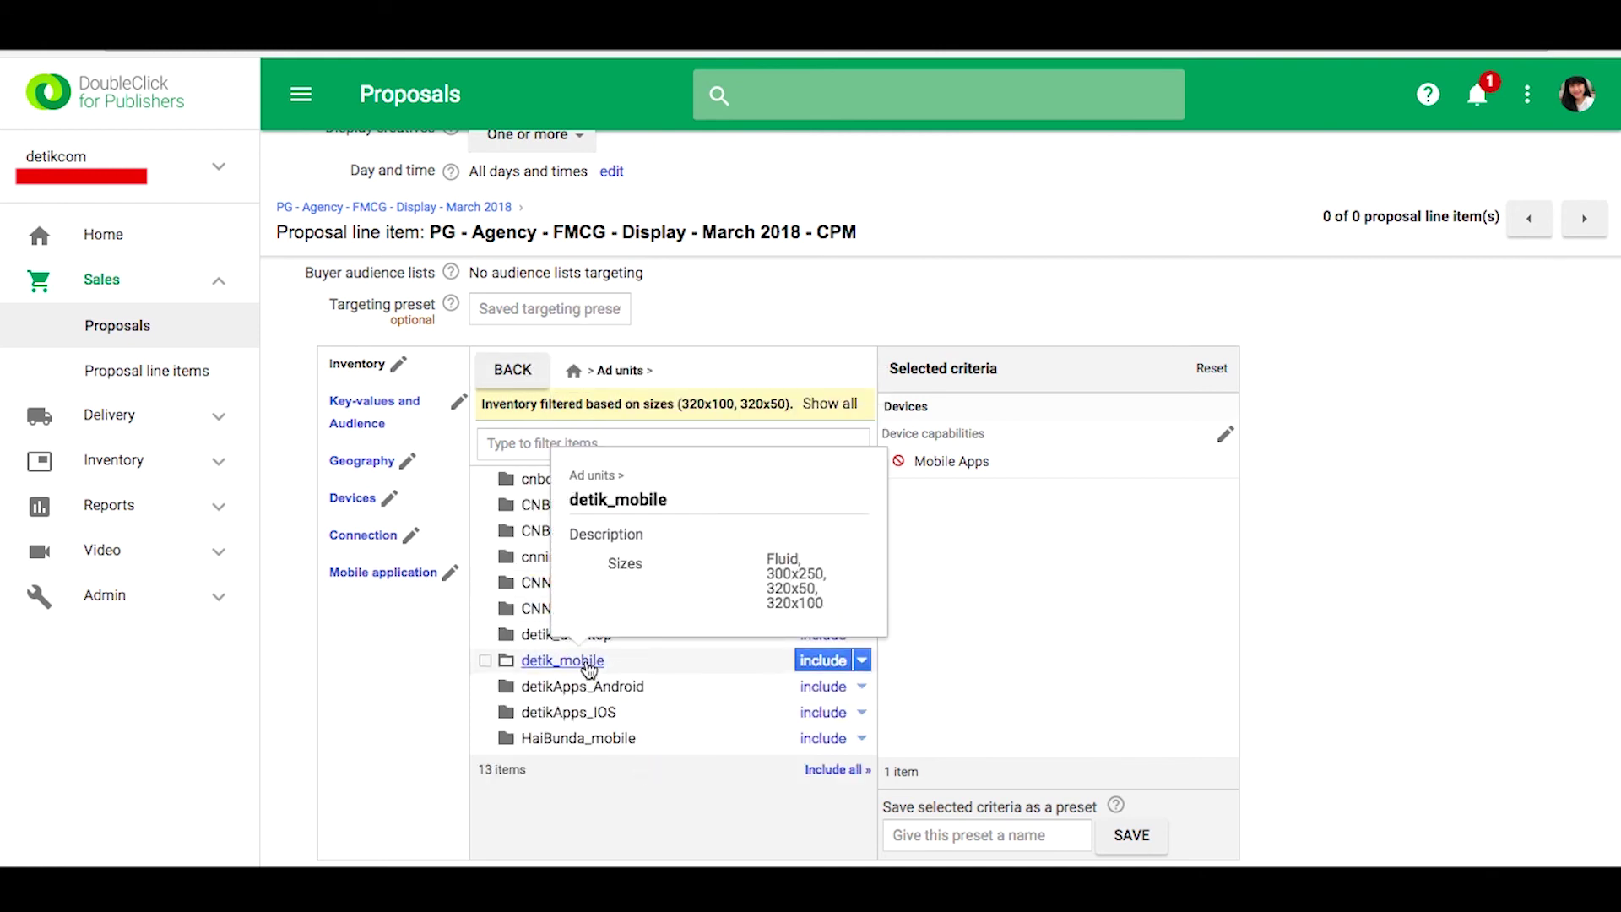
{"action": "left_click", "coordinate": [587, 663]}
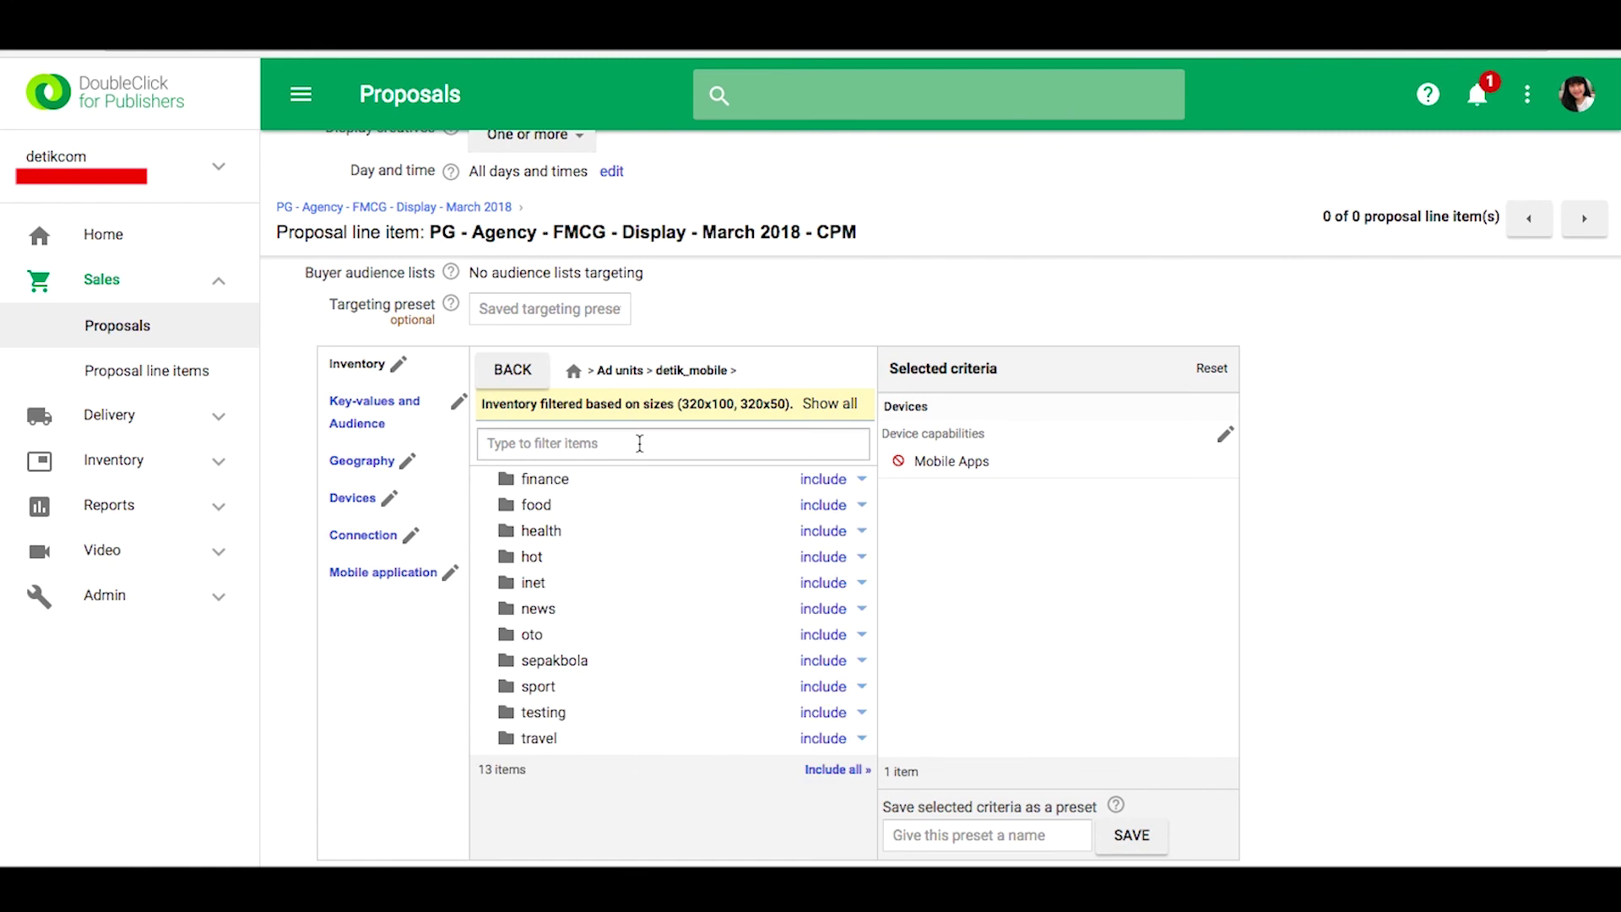
{"action": "left_click", "coordinate": [554, 481]}
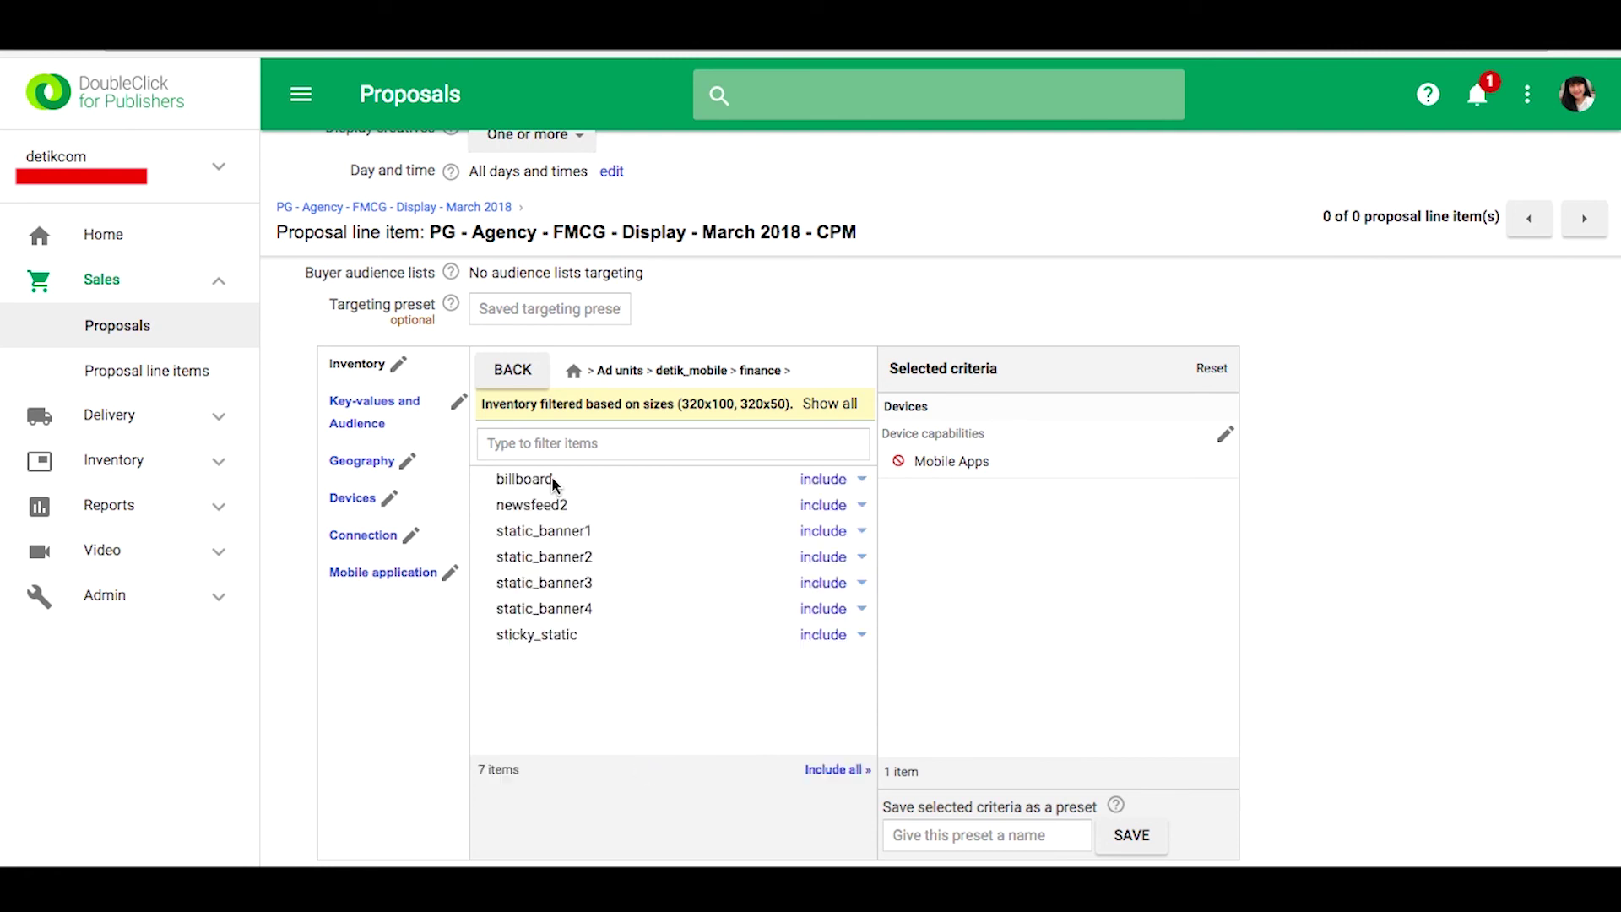
{"action": "left_click", "coordinate": [509, 378]}
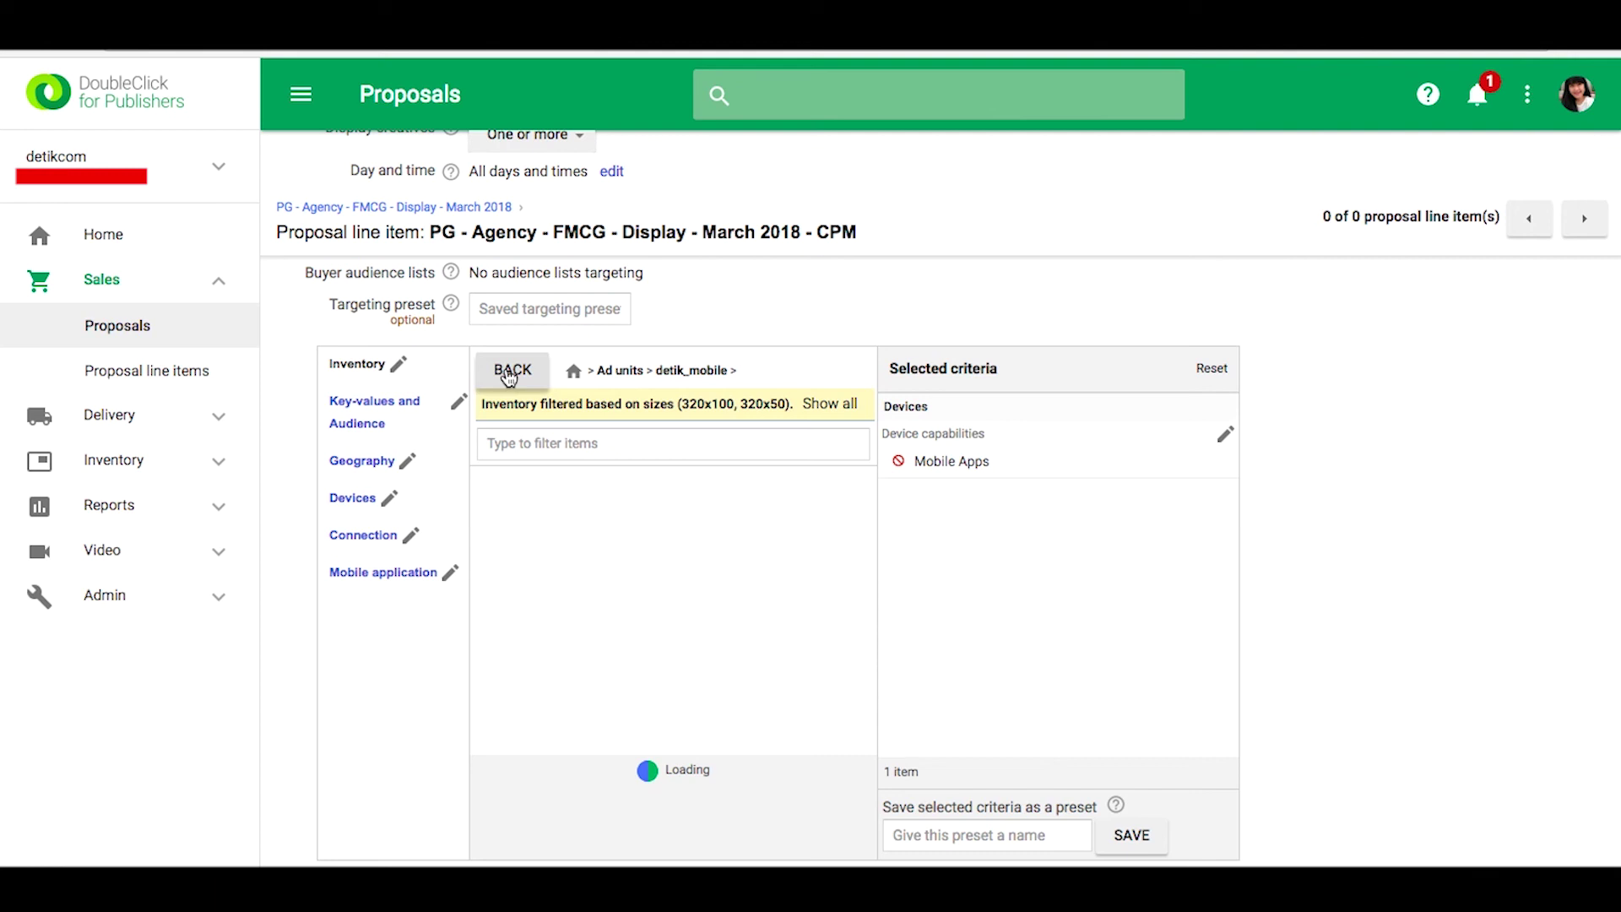
{"action": "left_click", "coordinate": [511, 378]}
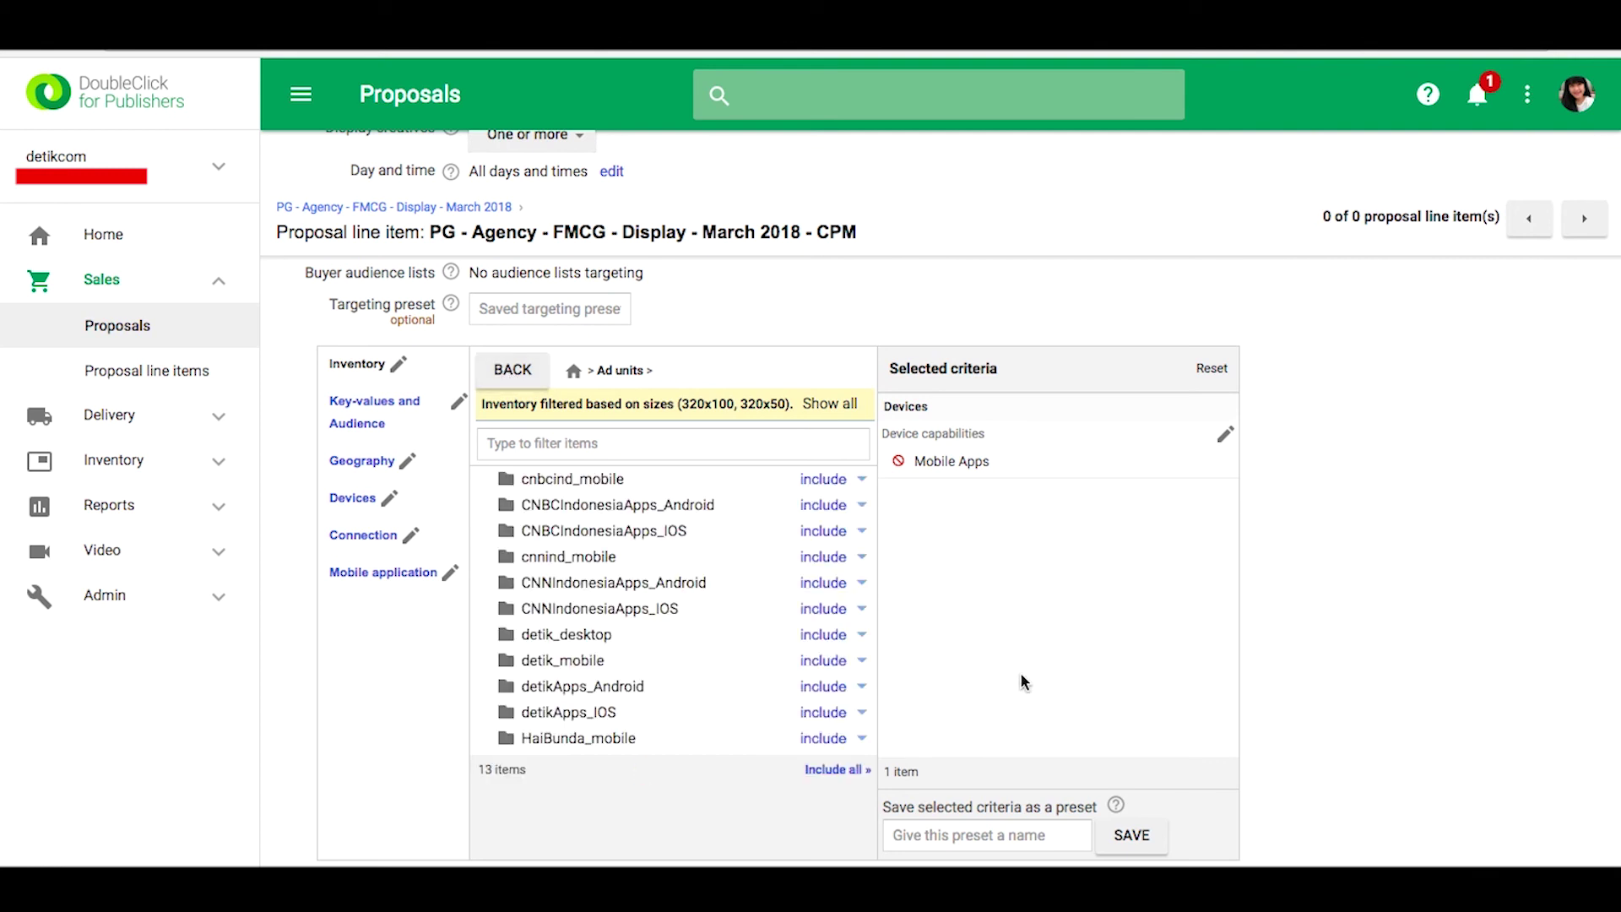
{"action": "left_click", "coordinate": [826, 660]}
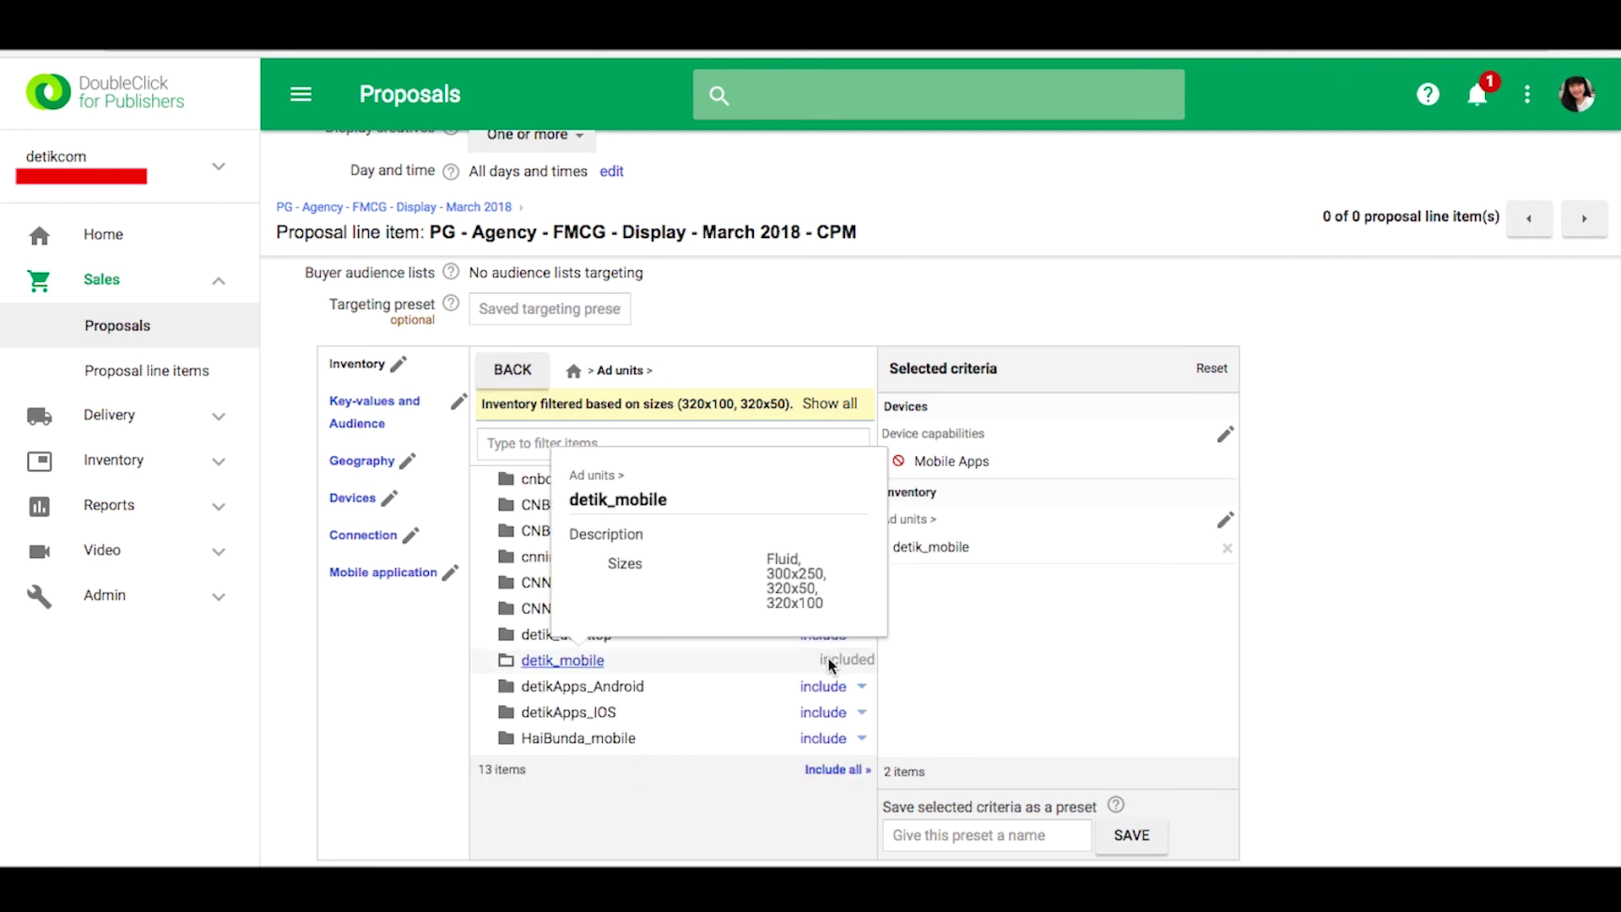
{"action": "scroll", "coordinate": [1311, 717], "scroll_direction": "down", "scroll_amount": 8}
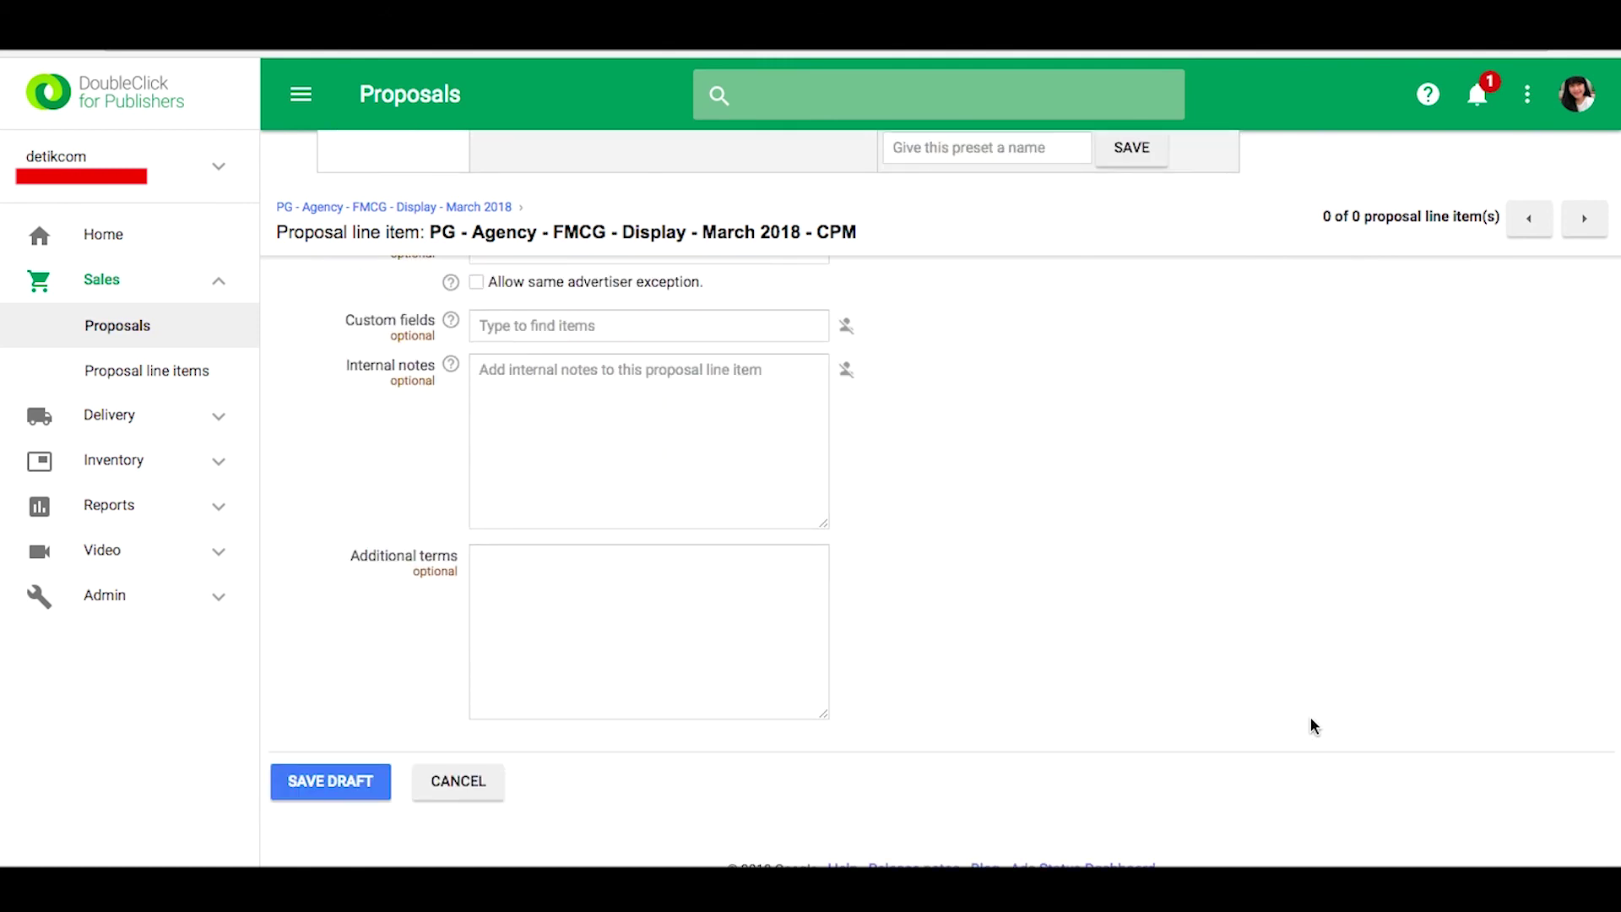
Save the CPM line item as a draft so it lists under the proposal.
{"action": "left_click", "coordinate": [342, 783]}
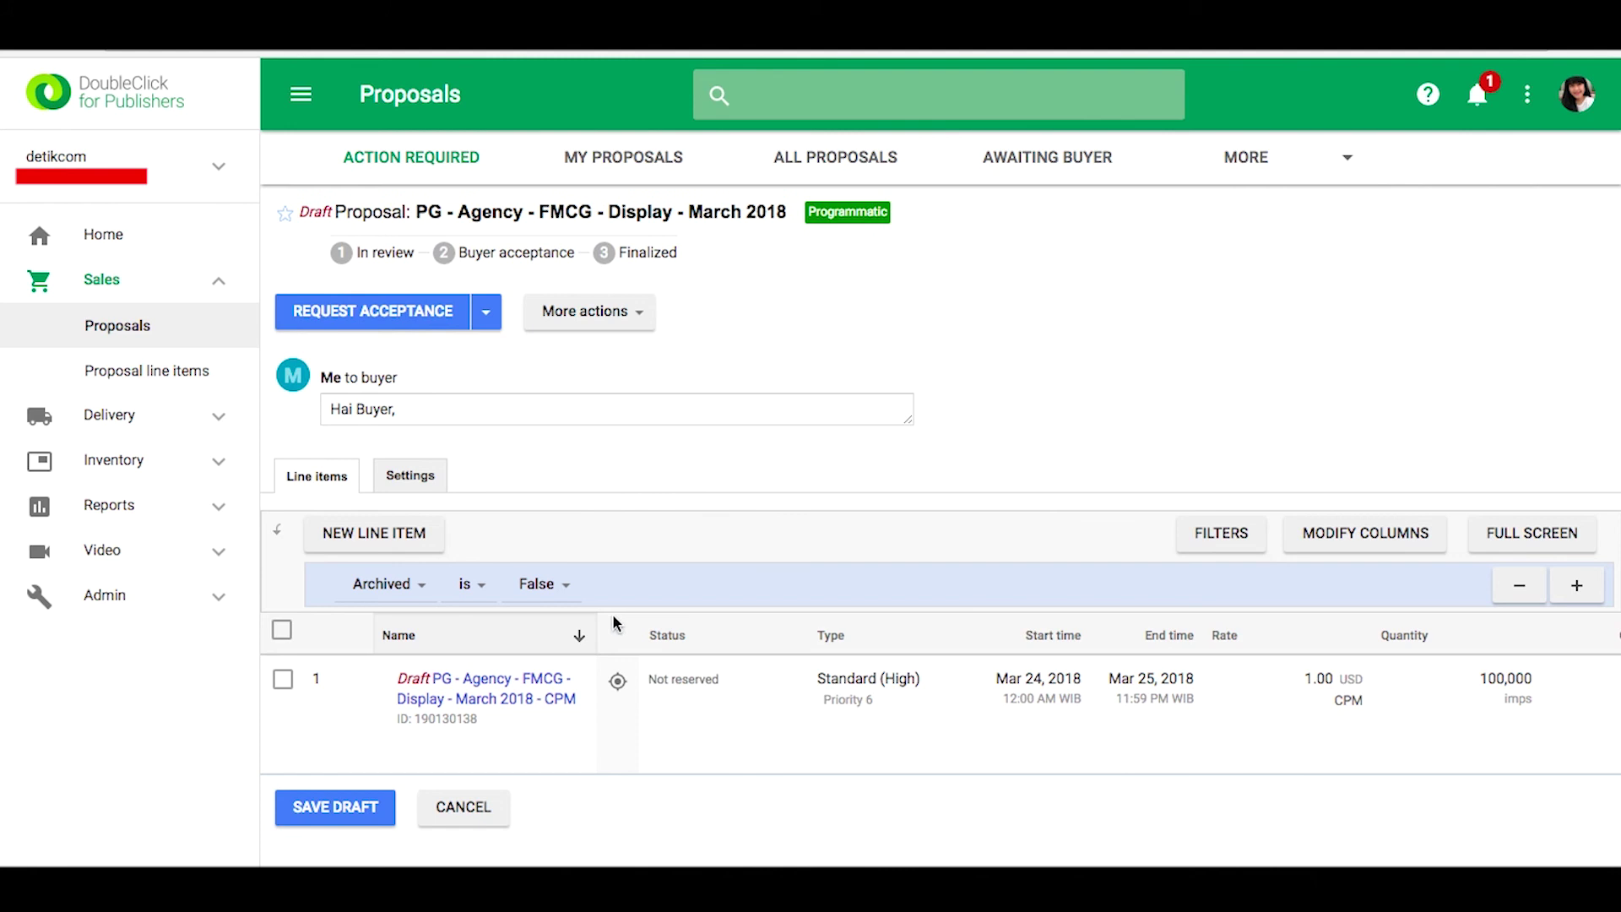
Check that the CPM line item's forecast shows its 100,000-impression goal is likely to deliver.
{"action": "left_click", "coordinate": [529, 709]}
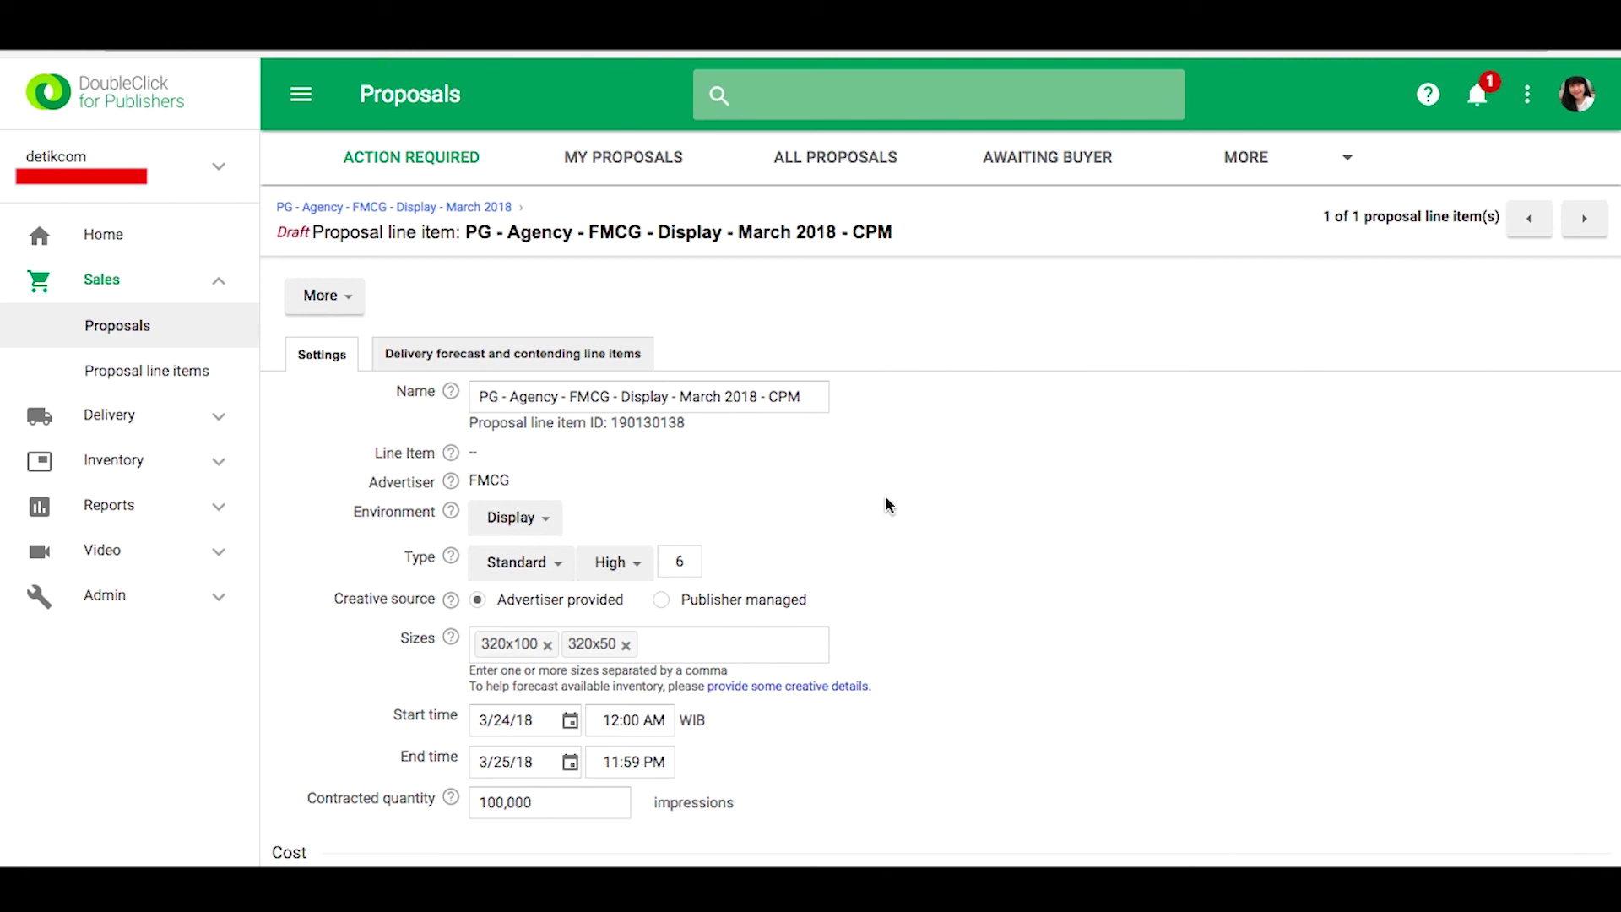
{"action": "left_click", "coordinate": [575, 356]}
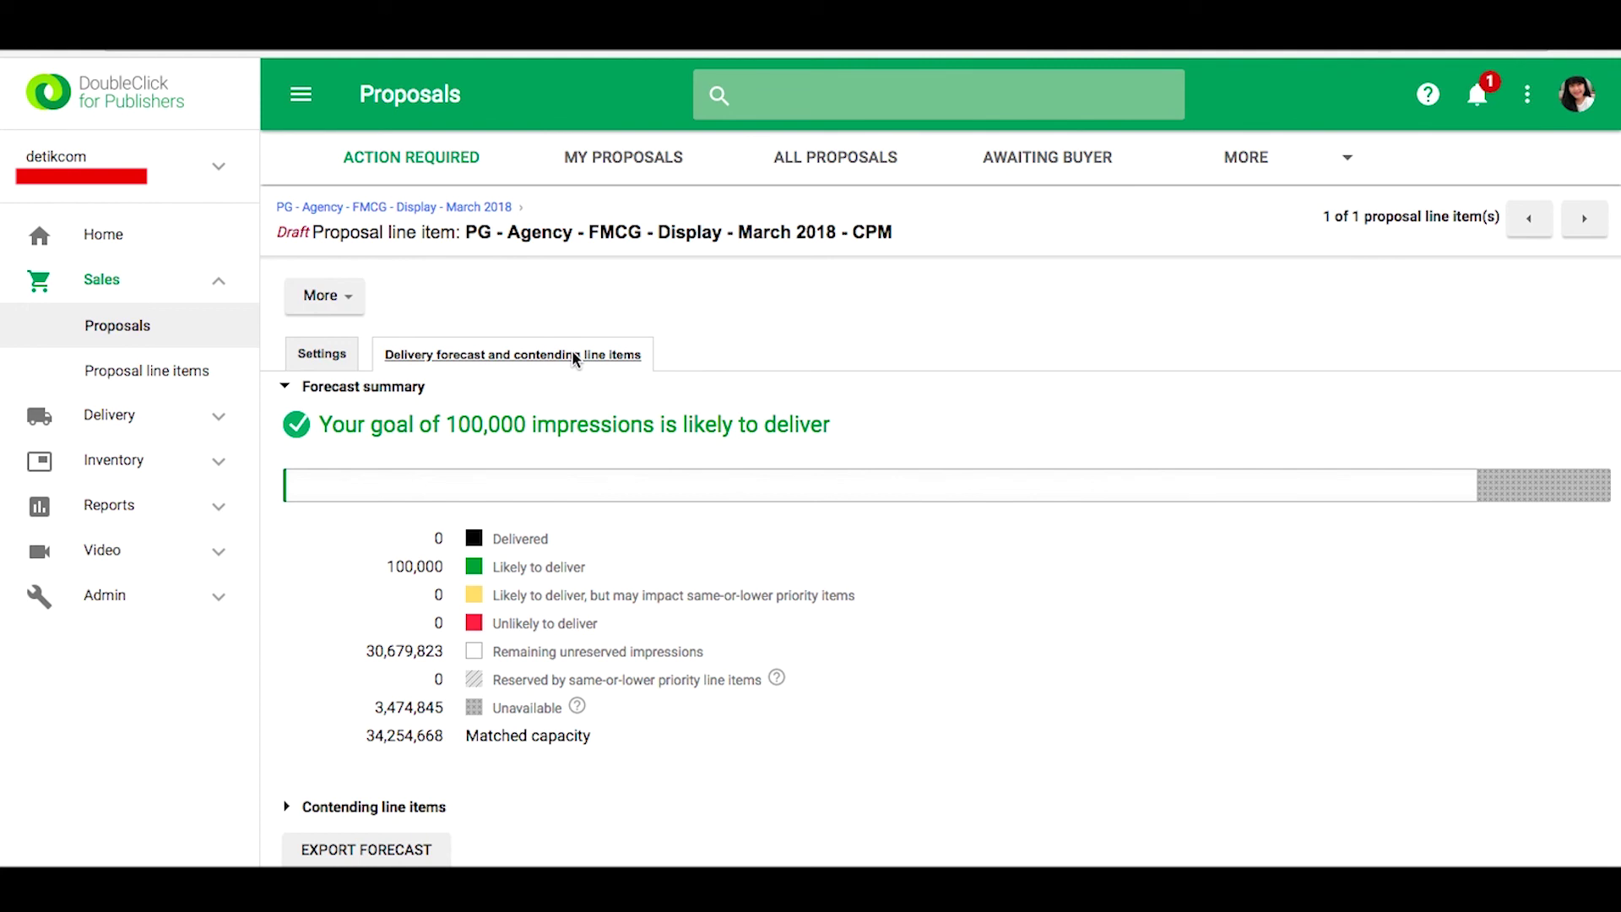
{"action": "scroll", "coordinate": [854, 652], "scroll_direction": "down", "scroll_amount": 2}
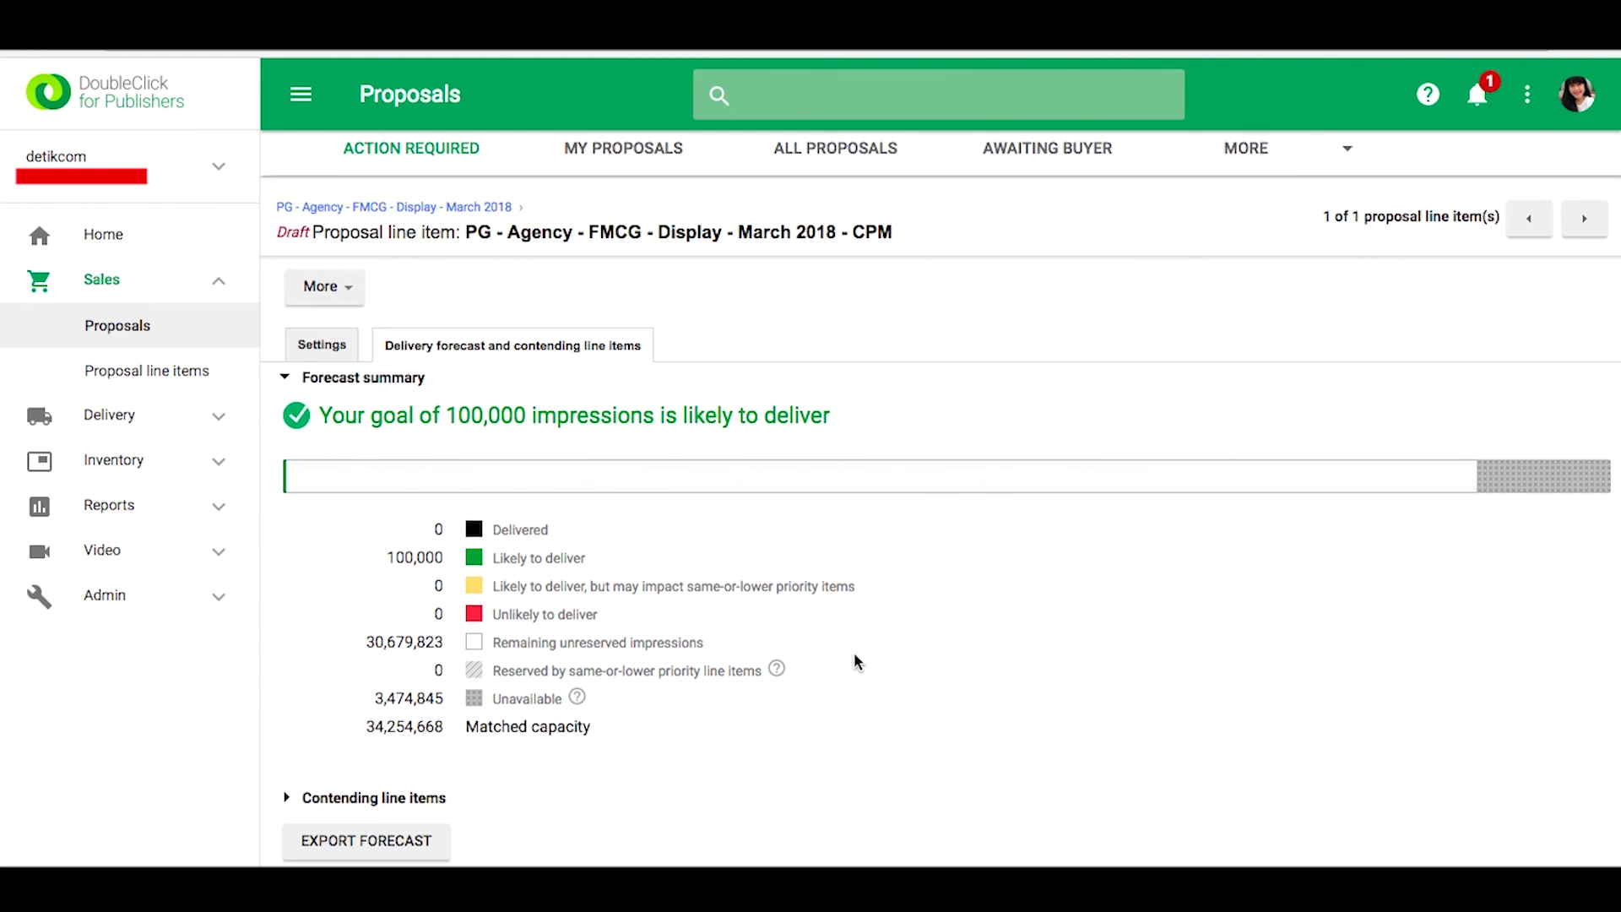
{"action": "scroll", "coordinate": [854, 652], "scroll_direction": "up", "scroll_amount": 2}
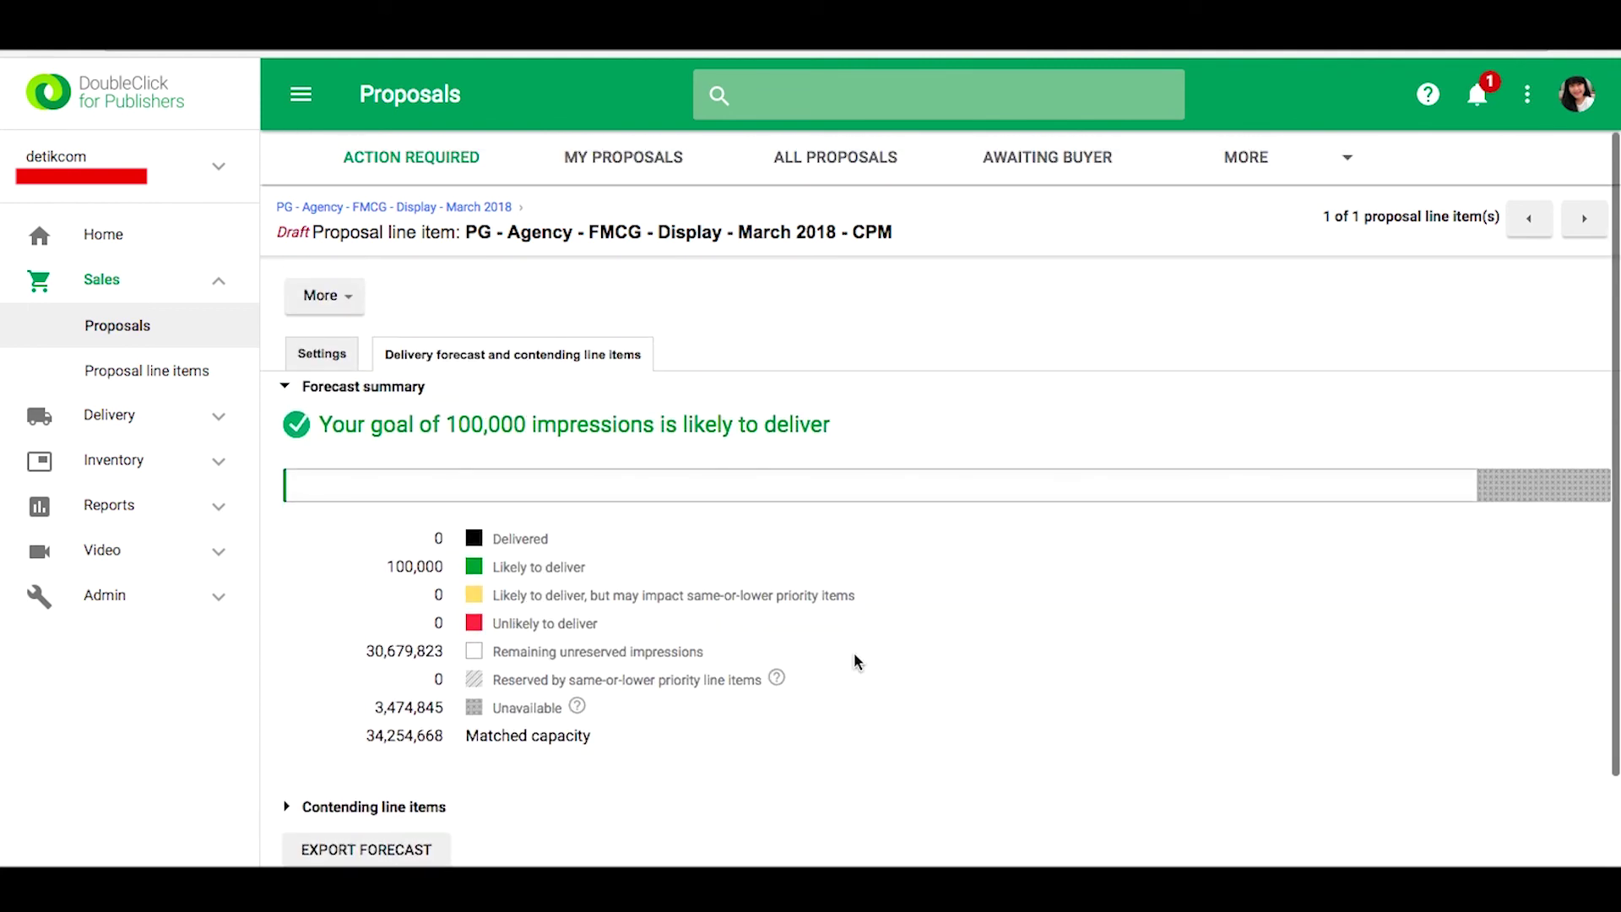
{"action": "scroll", "coordinate": [854, 652], "scroll_direction": "down", "scroll_amount": 3}
Save the CPM line item draft again and go back to the proposal page.
{"action": "left_click", "coordinate": [329, 785]}
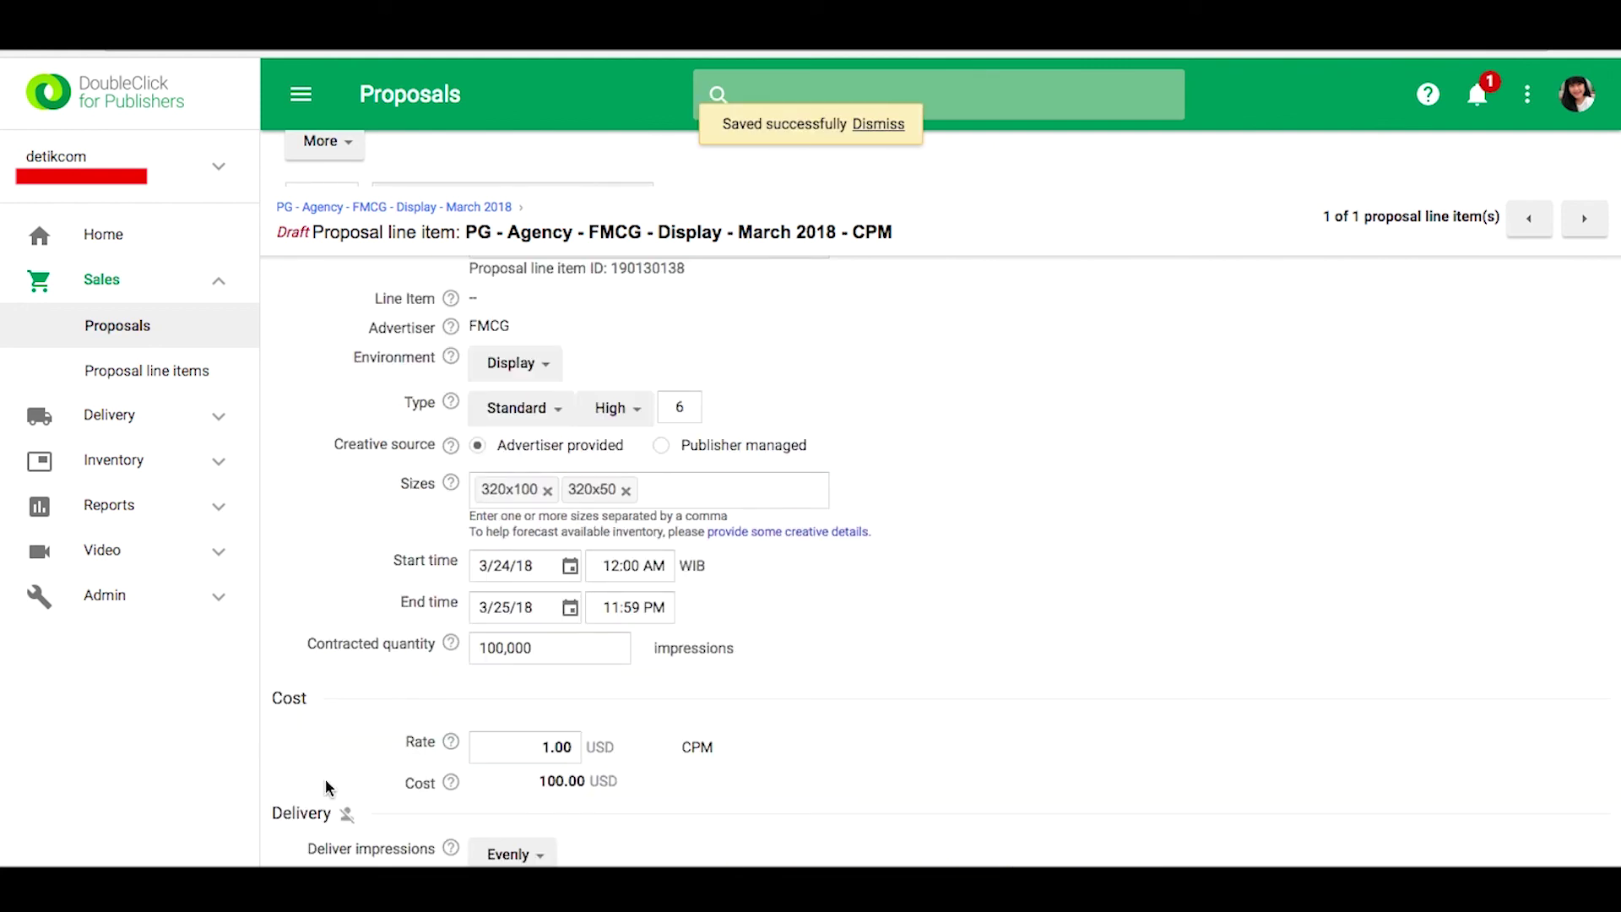
{"action": "scroll", "coordinate": [1081, 556], "scroll_direction": "up", "scroll_amount": 3}
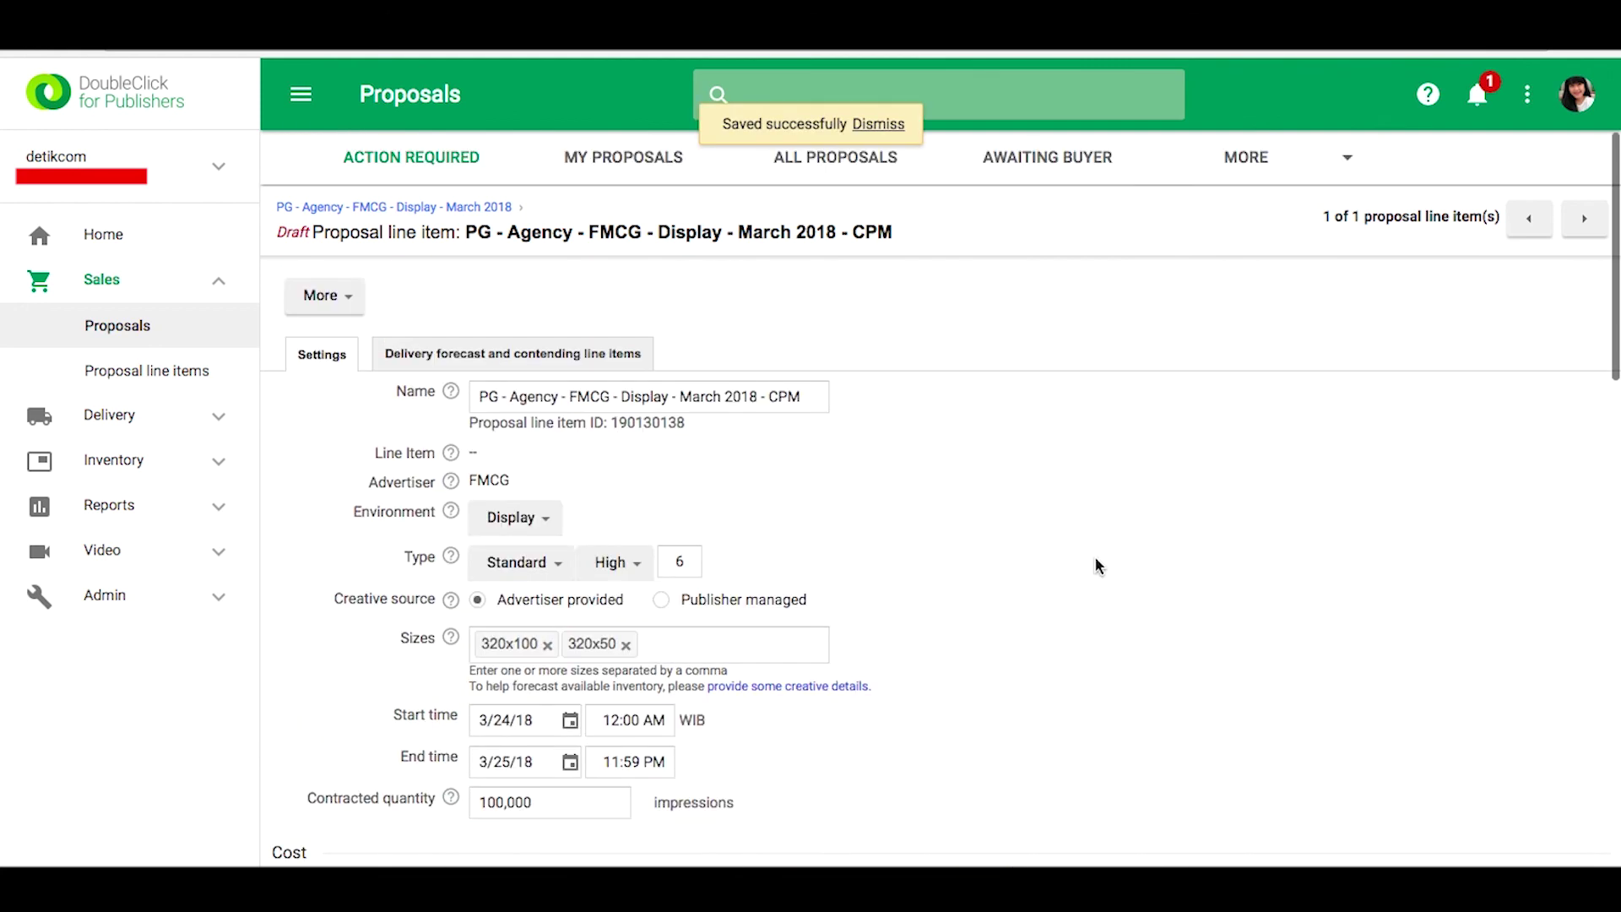
{"action": "left_click", "coordinate": [452, 212]}
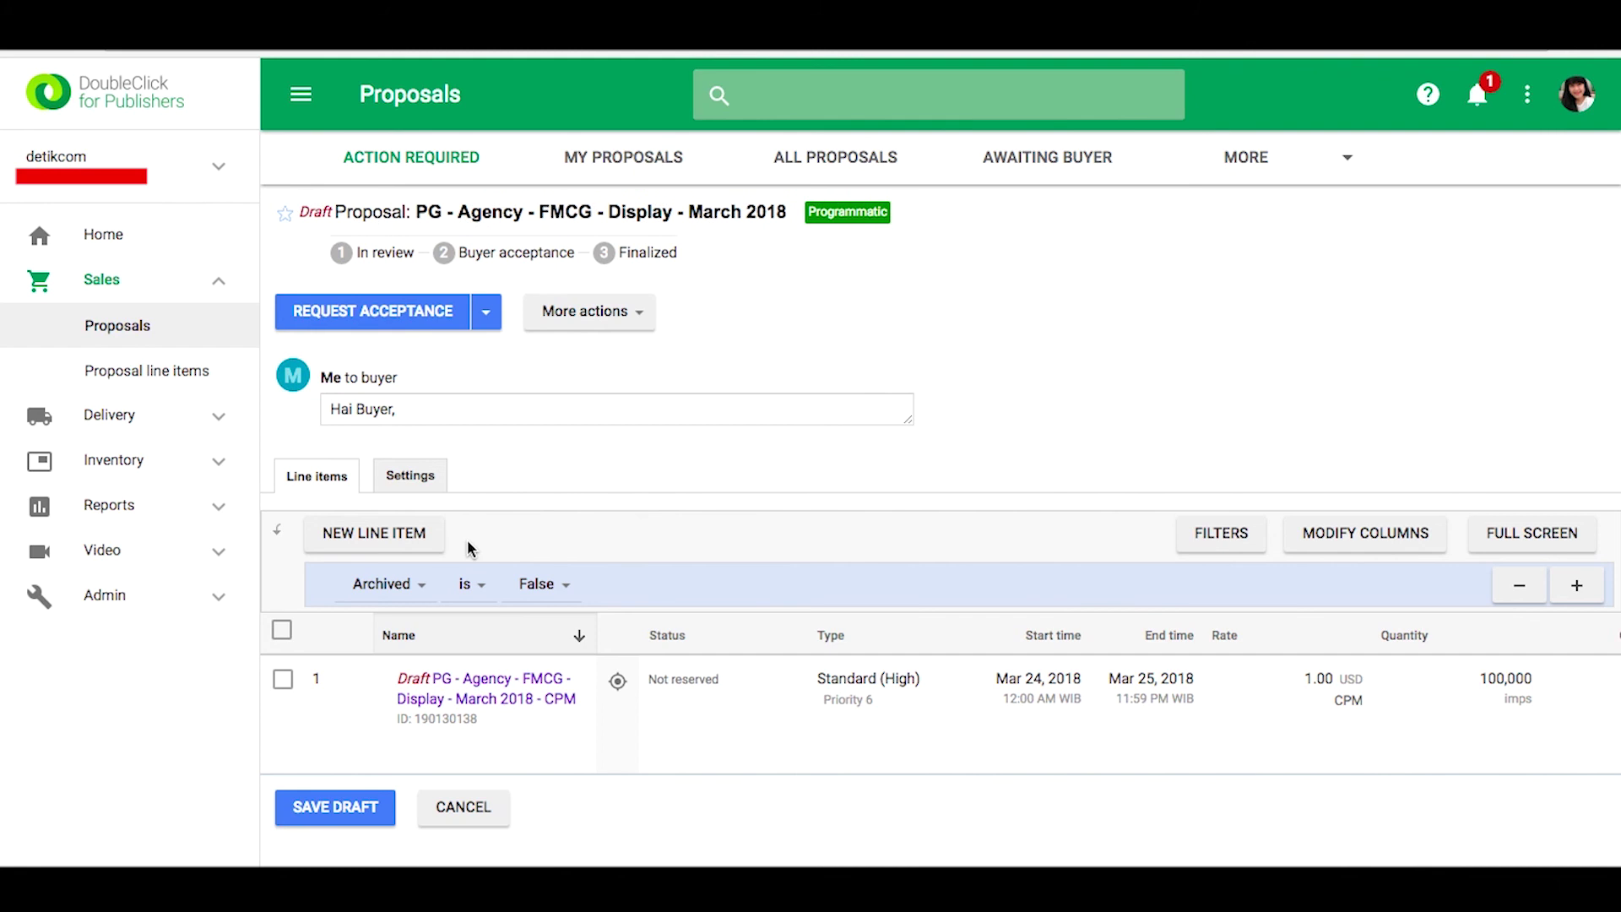
Add a new line item named after the proposal with '- CPD' appended.
{"action": "left_click", "coordinate": [384, 540]}
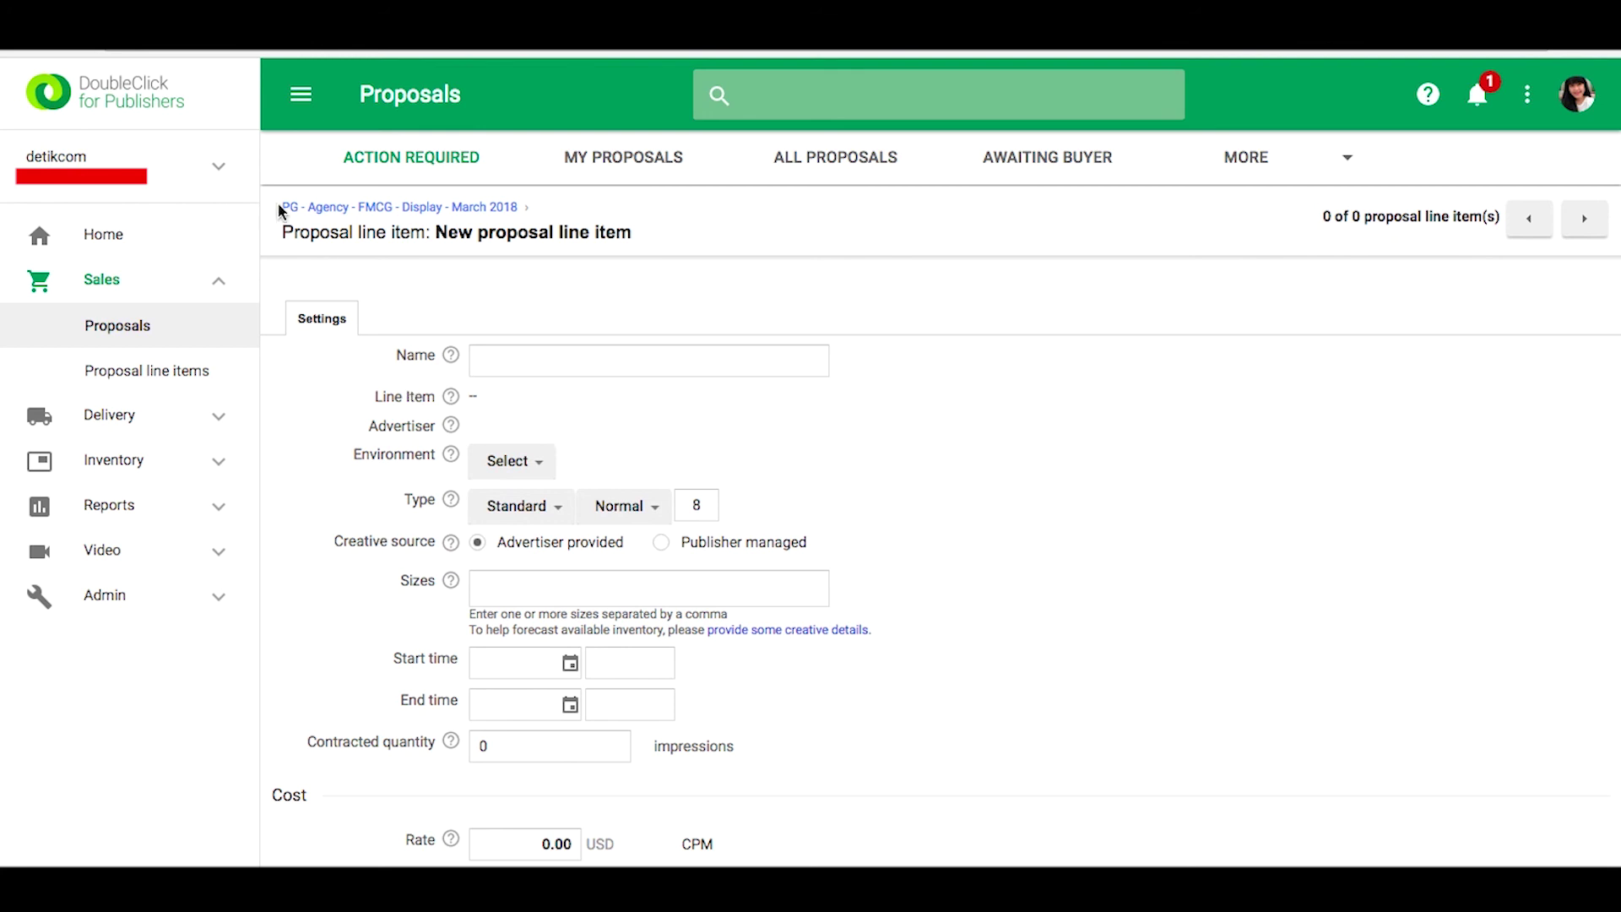
{"action": "left_click_drag", "start_coordinate": [280, 207], "coordinate": [518, 212]}
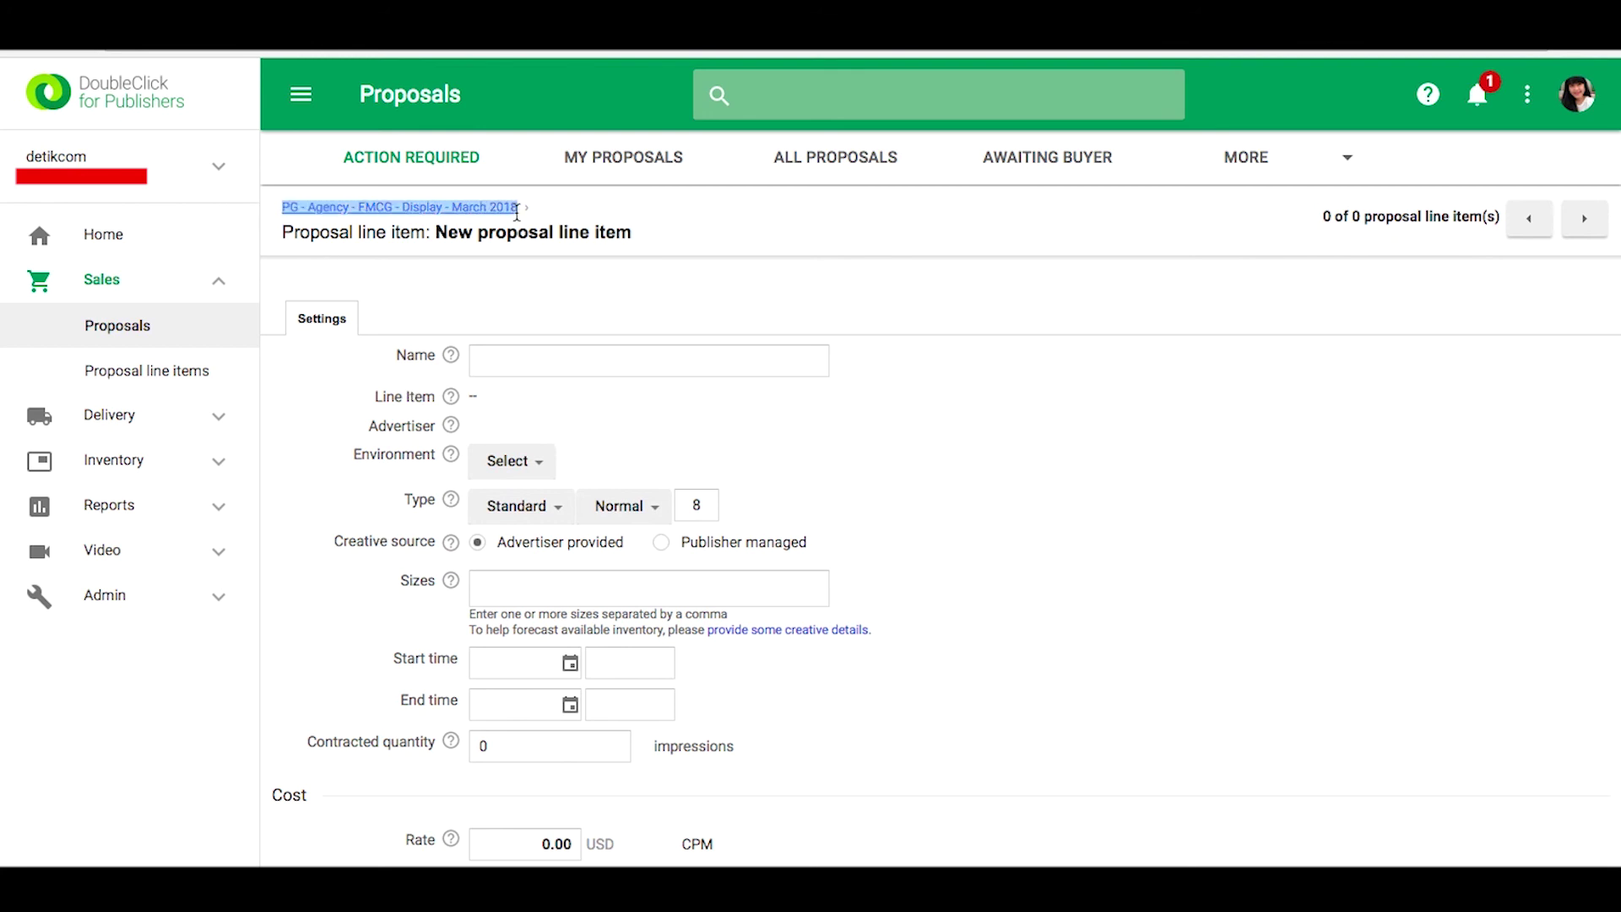
{"action": "key", "text": "ctrl+c"}
{"action": "left_click", "coordinate": [545, 363]}
{"action": "key", "text": "ctrl+v"}
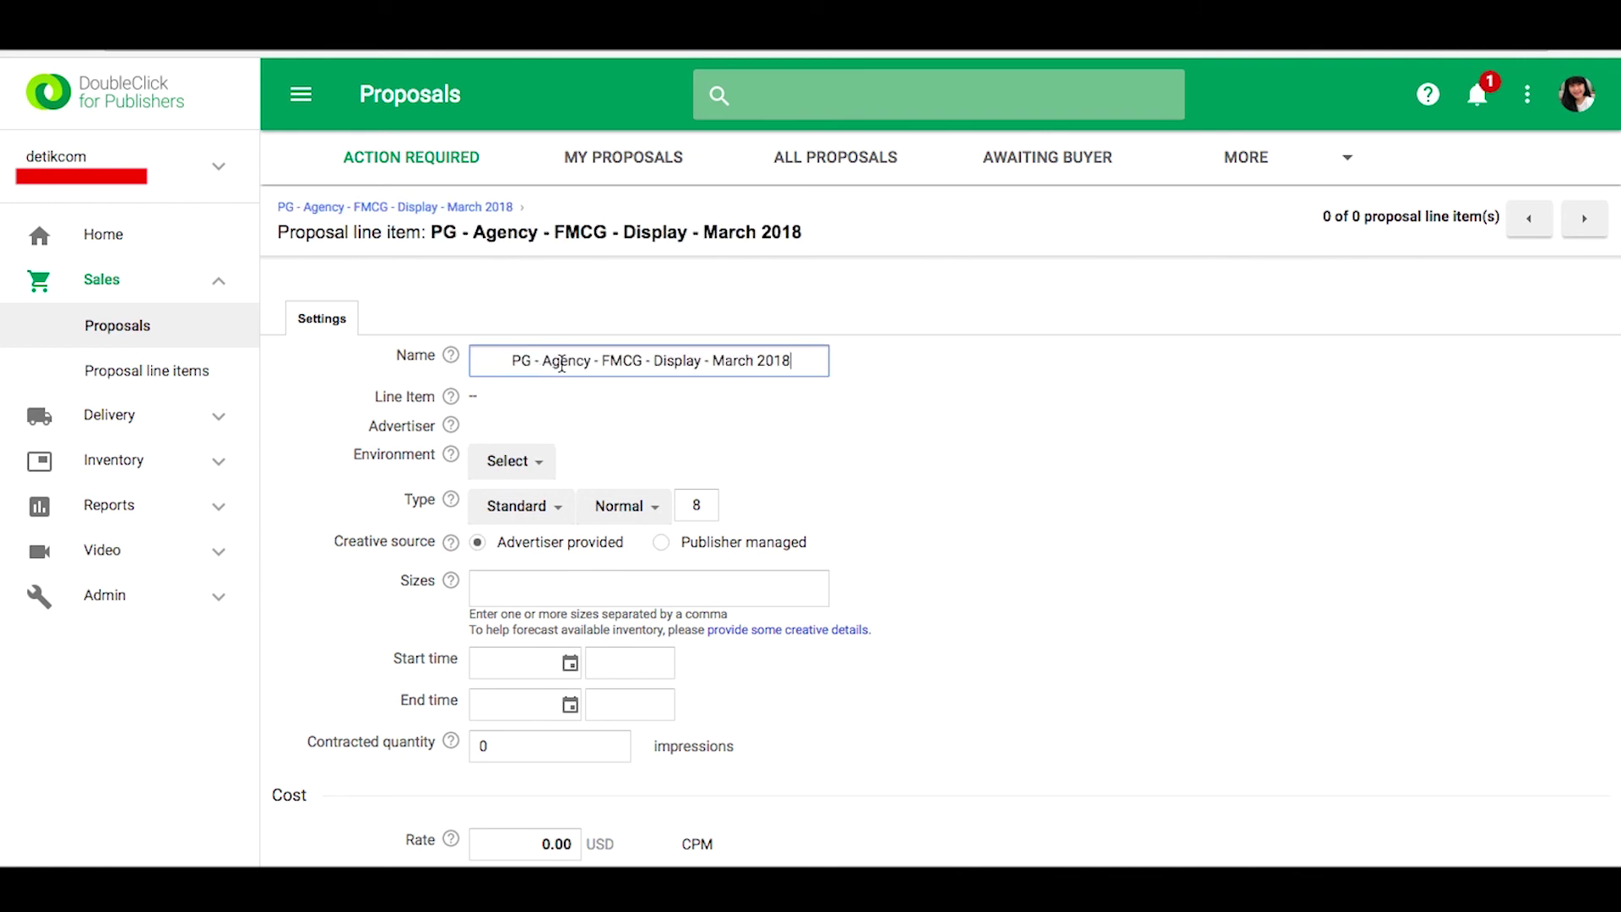
{"action": "left_click_drag", "start_coordinate": [511, 362], "coordinate": [471, 365]}
{"action": "key", "text": "BackSpace"}
{"action": "left_click", "coordinate": [783, 362]}
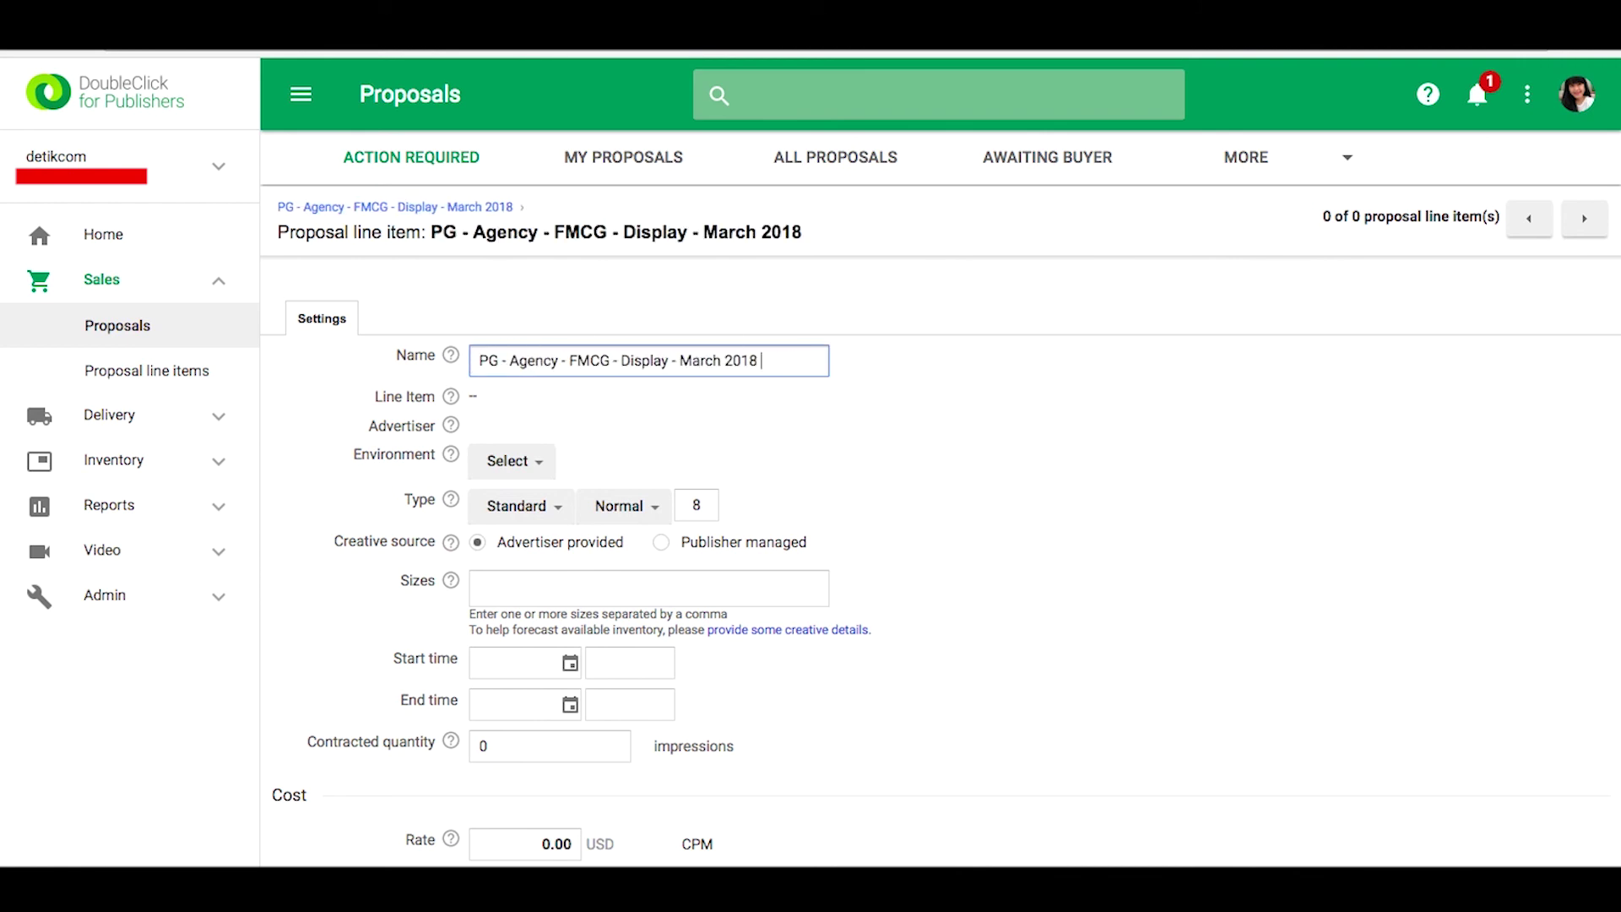
{"action": "type", "text": "- CPD"}
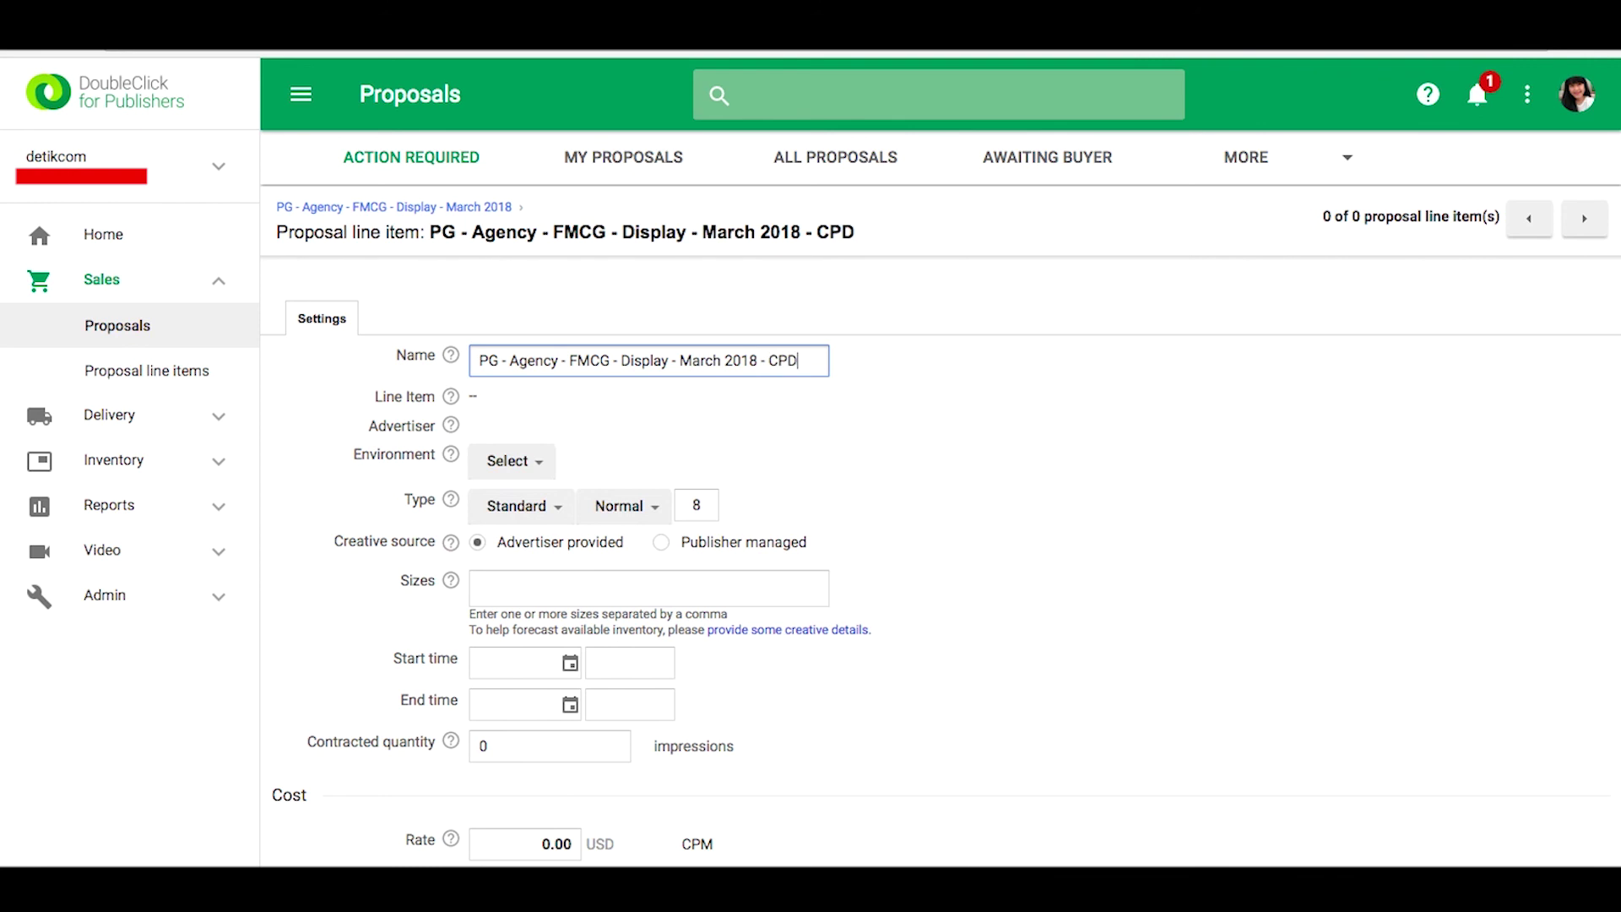
Make the line item a Display Sponsorship with creative size 970x250.
{"action": "left_click", "coordinate": [534, 473]}
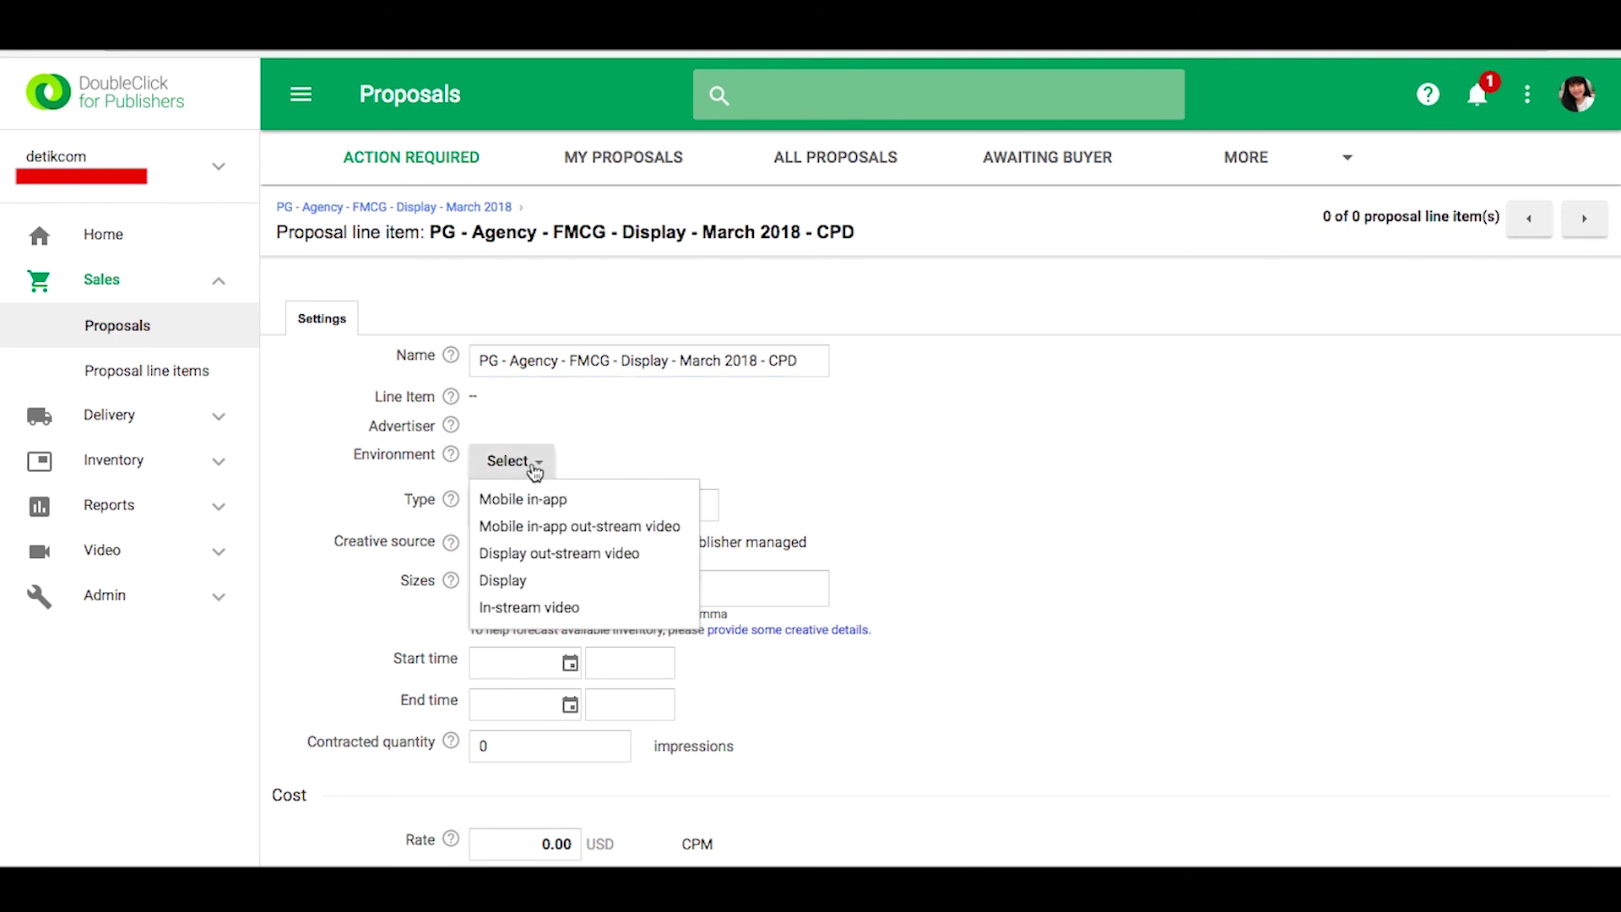
{"action": "left_click", "coordinate": [535, 583]}
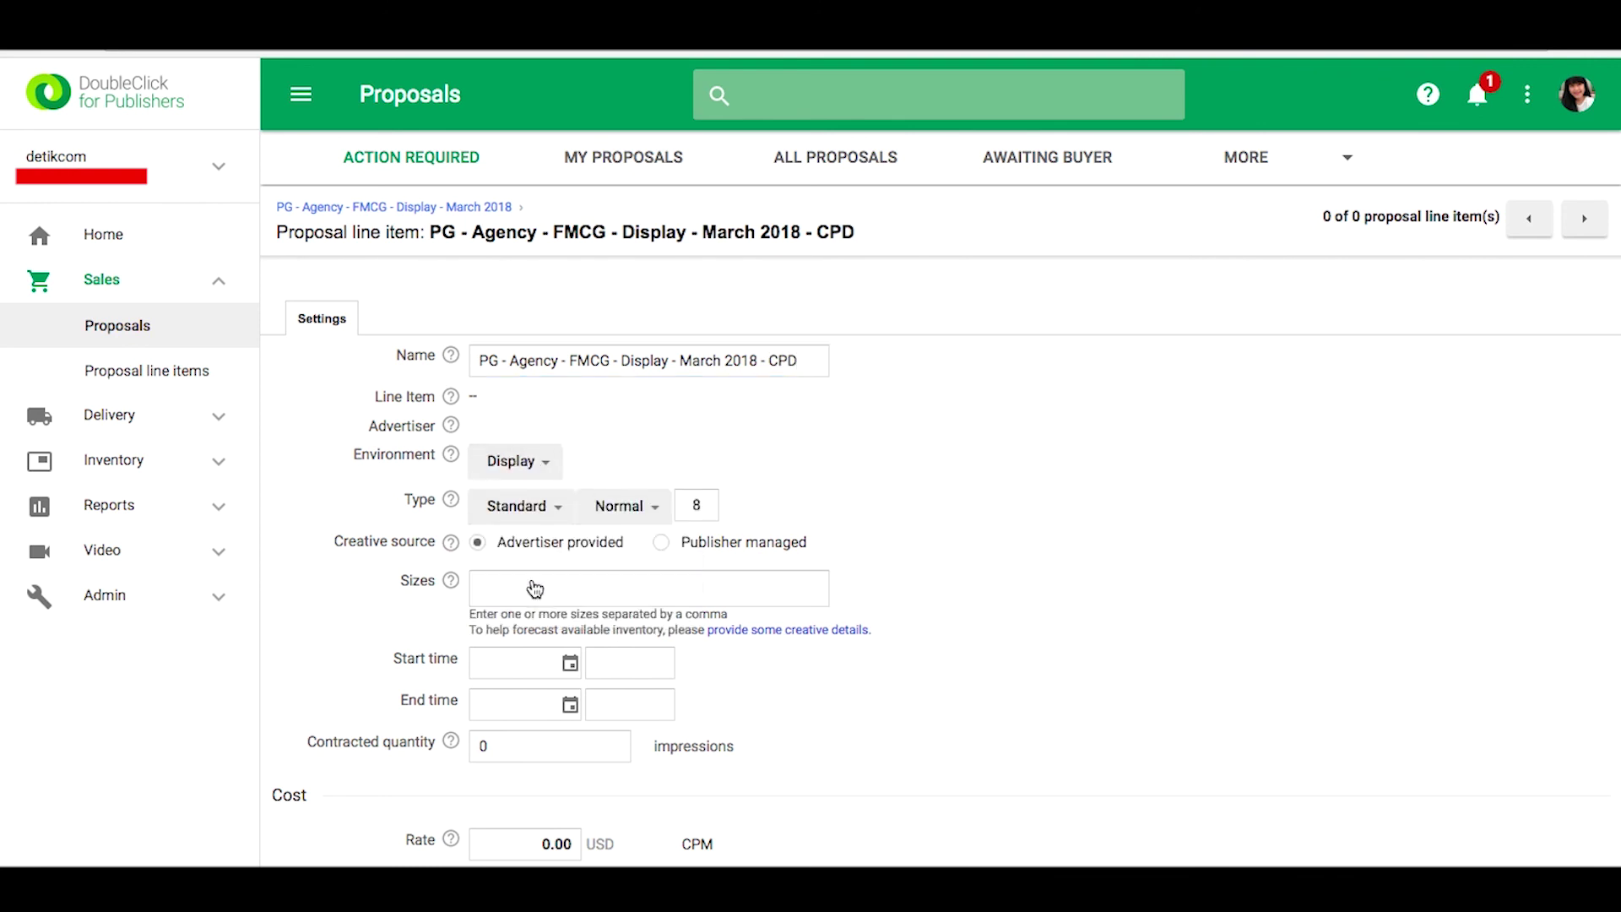
{"action": "left_click", "coordinate": [551, 510]}
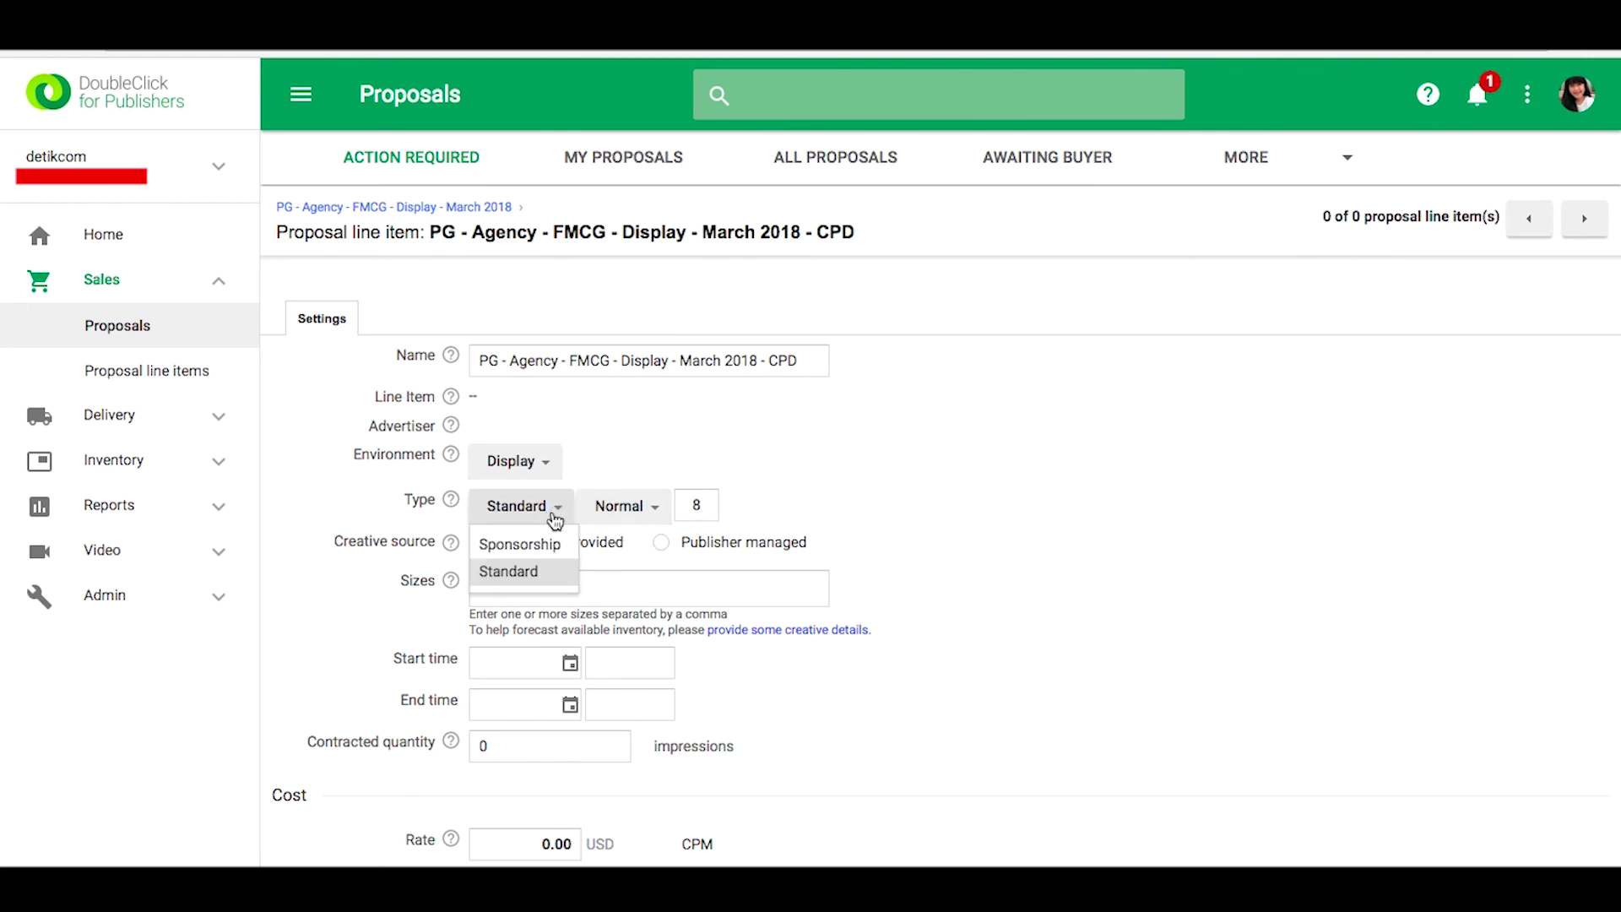
{"action": "left_click", "coordinate": [554, 548]}
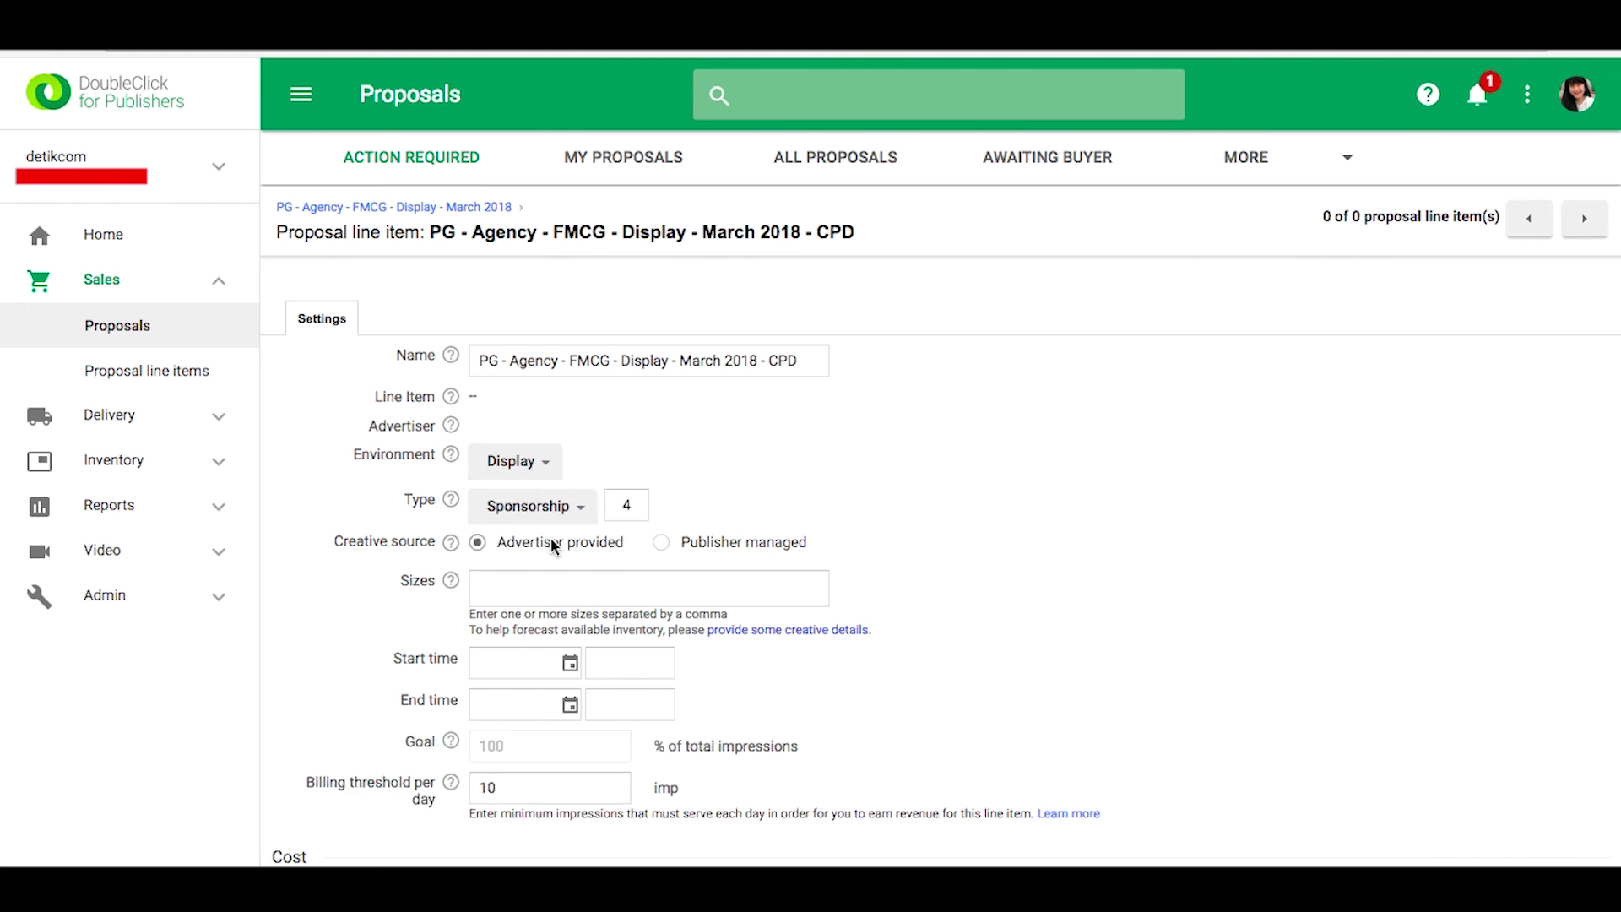
{"action": "left_click", "coordinate": [551, 592]}
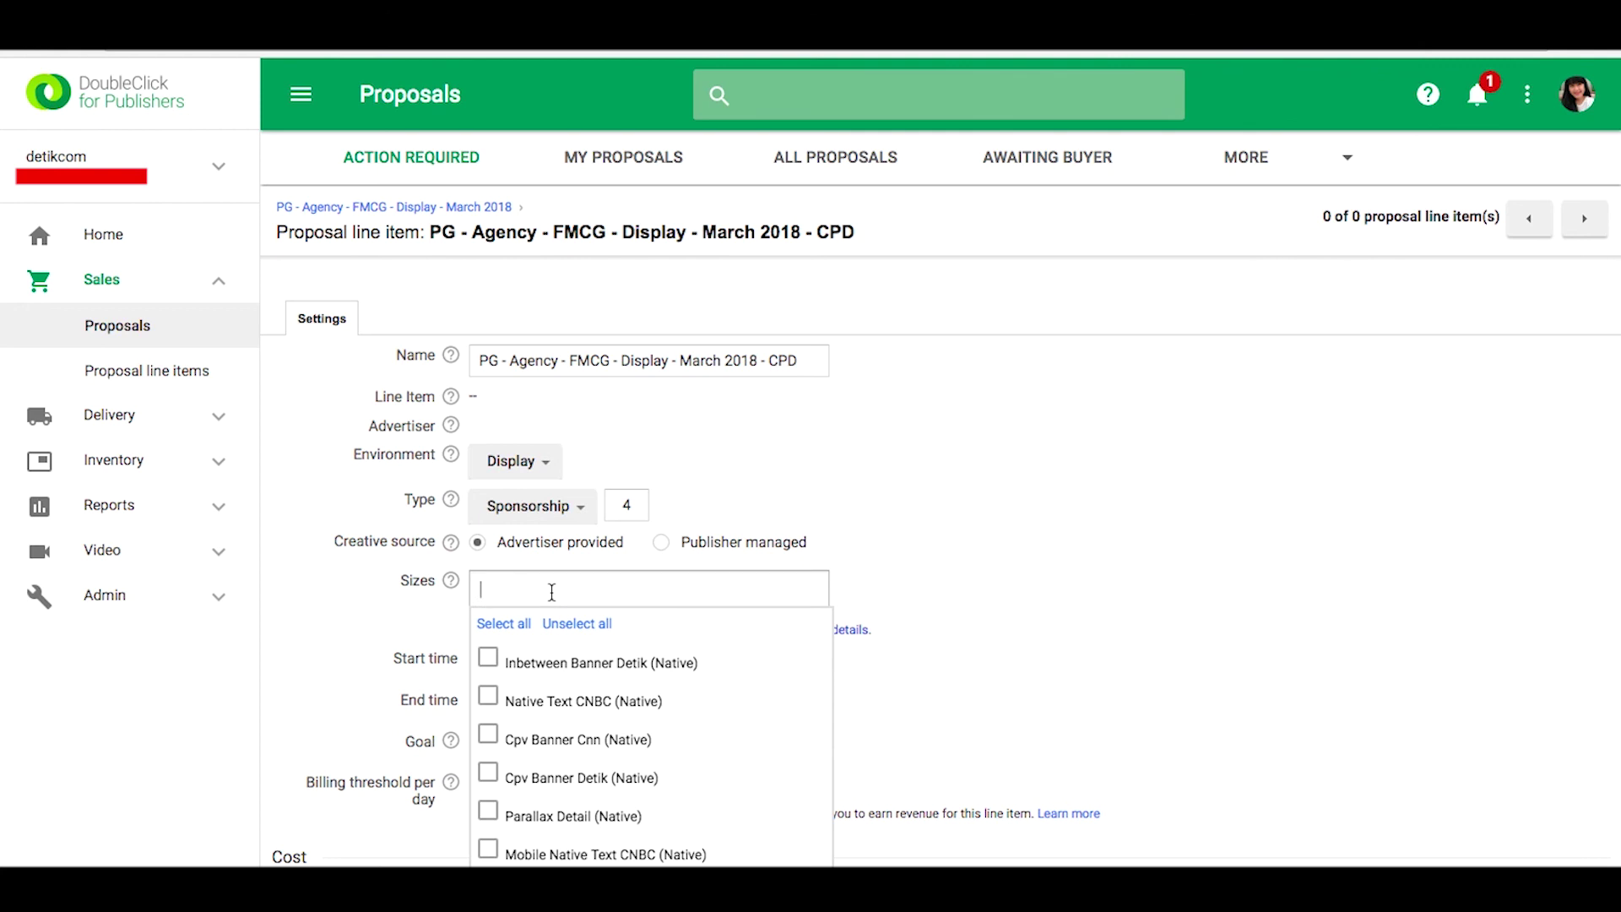
{"action": "type", "text": "970x250"}
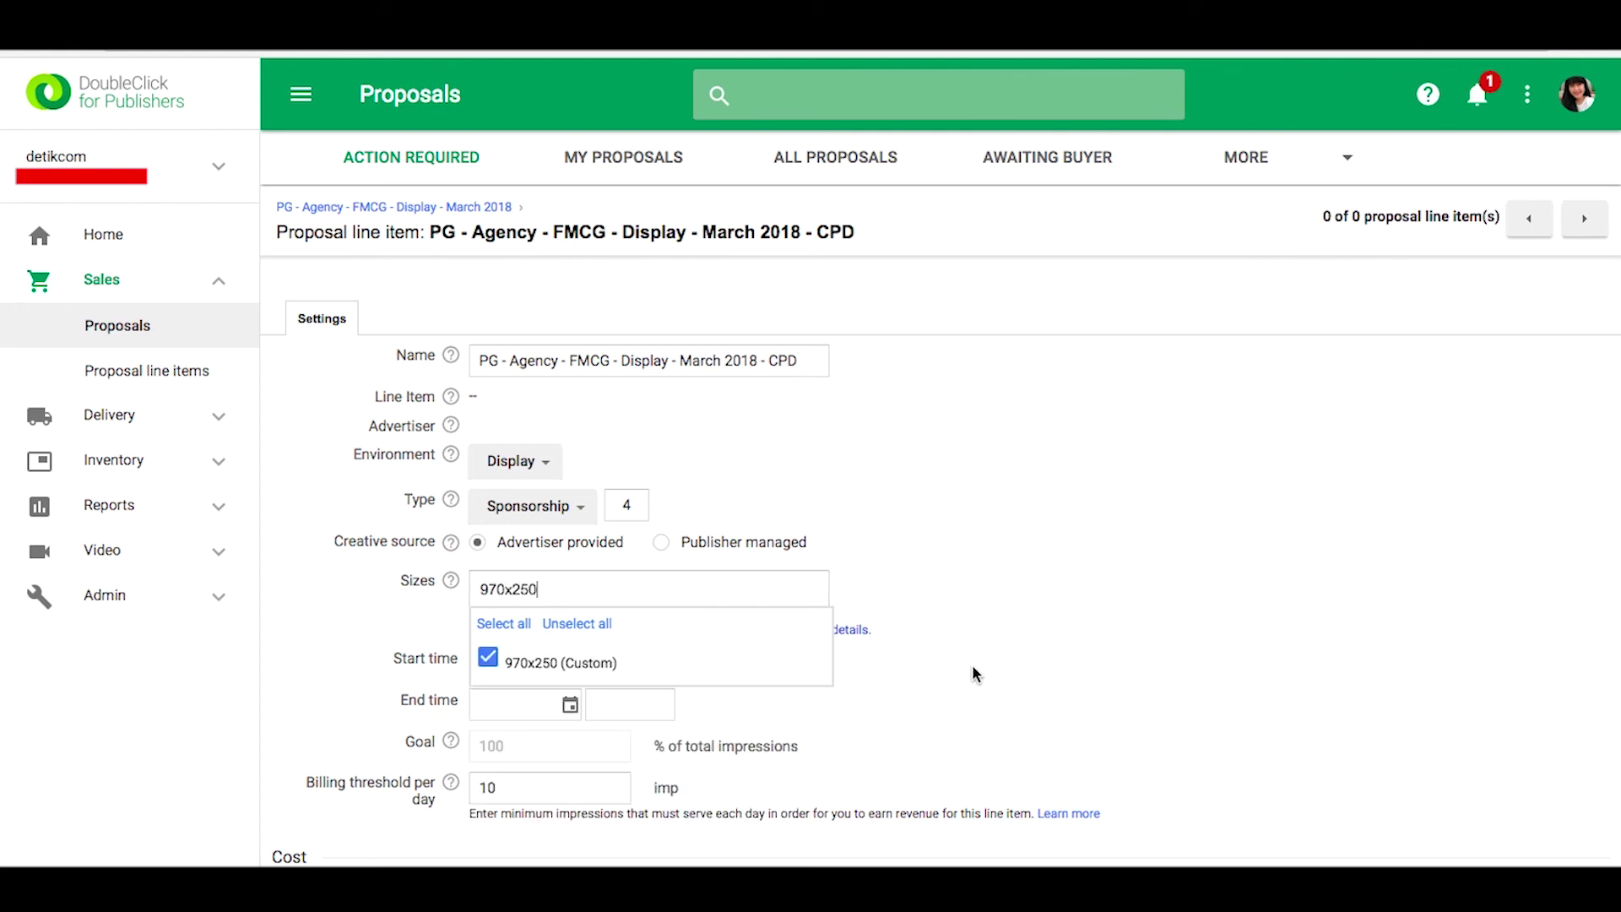
{"action": "left_click", "coordinate": [972, 673]}
Set both the start and end dates to March 24 (3/24/18).
{"action": "left_click", "coordinate": [534, 663]}
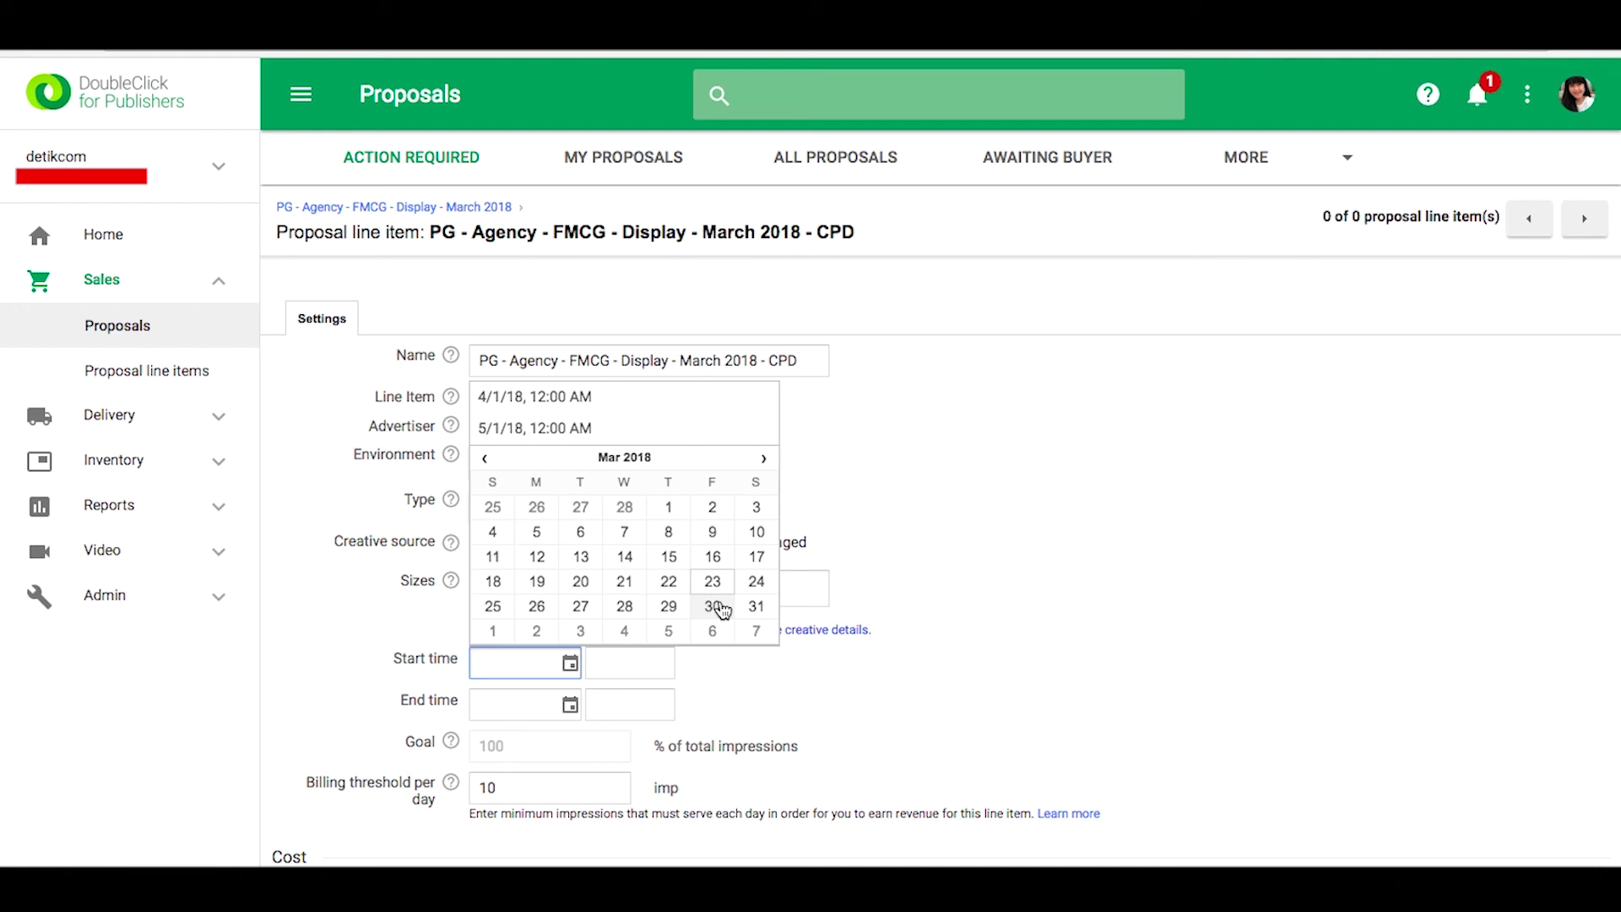
{"action": "left_click", "coordinate": [755, 584]}
{"action": "left_click", "coordinate": [551, 702]}
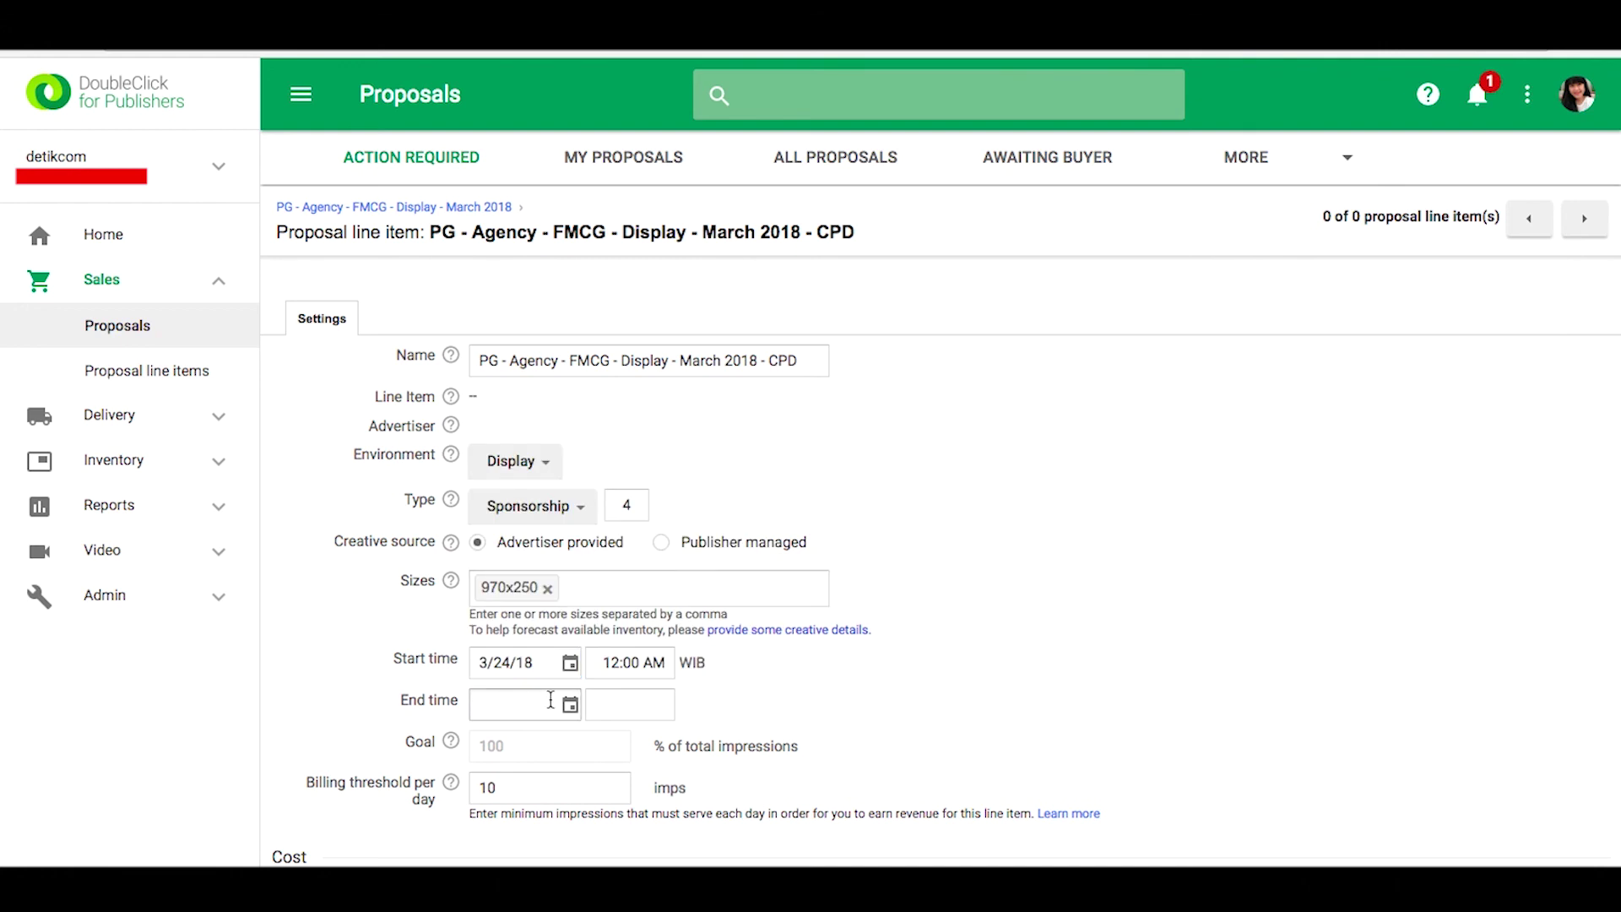
{"action": "left_click", "coordinate": [757, 623]}
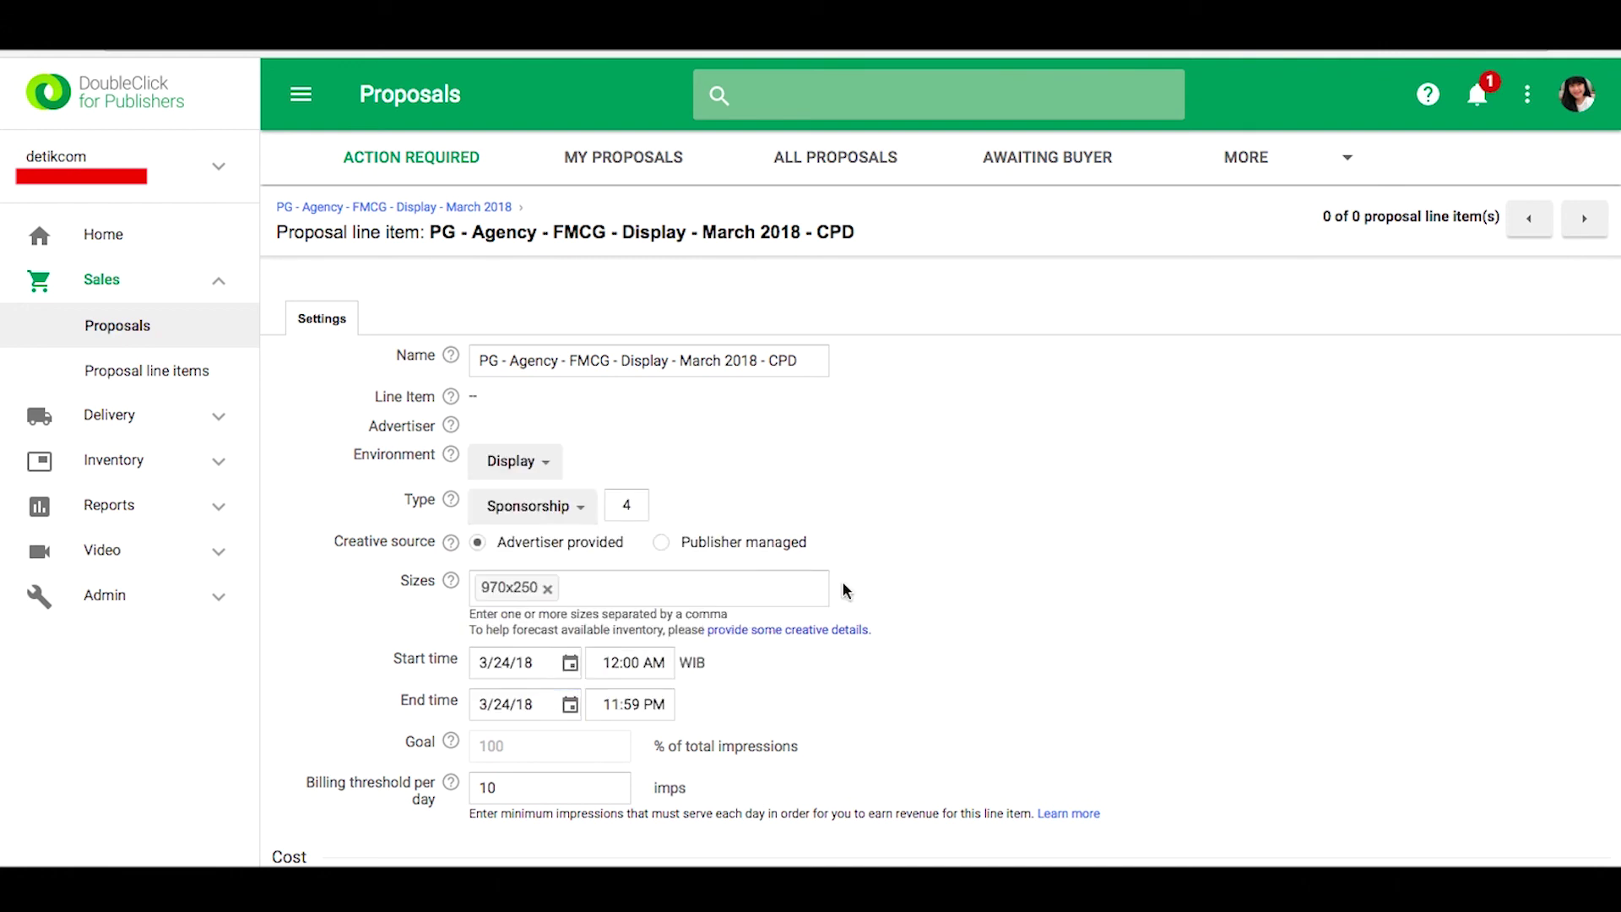
Set the CPD line item's rate to 5.00 USD and display Only one creative.
{"action": "scroll", "coordinate": [1031, 625], "scroll_direction": "down", "scroll_amount": 1}
{"action": "scroll", "coordinate": [1030, 629], "scroll_direction": "down", "scroll_amount": 3}
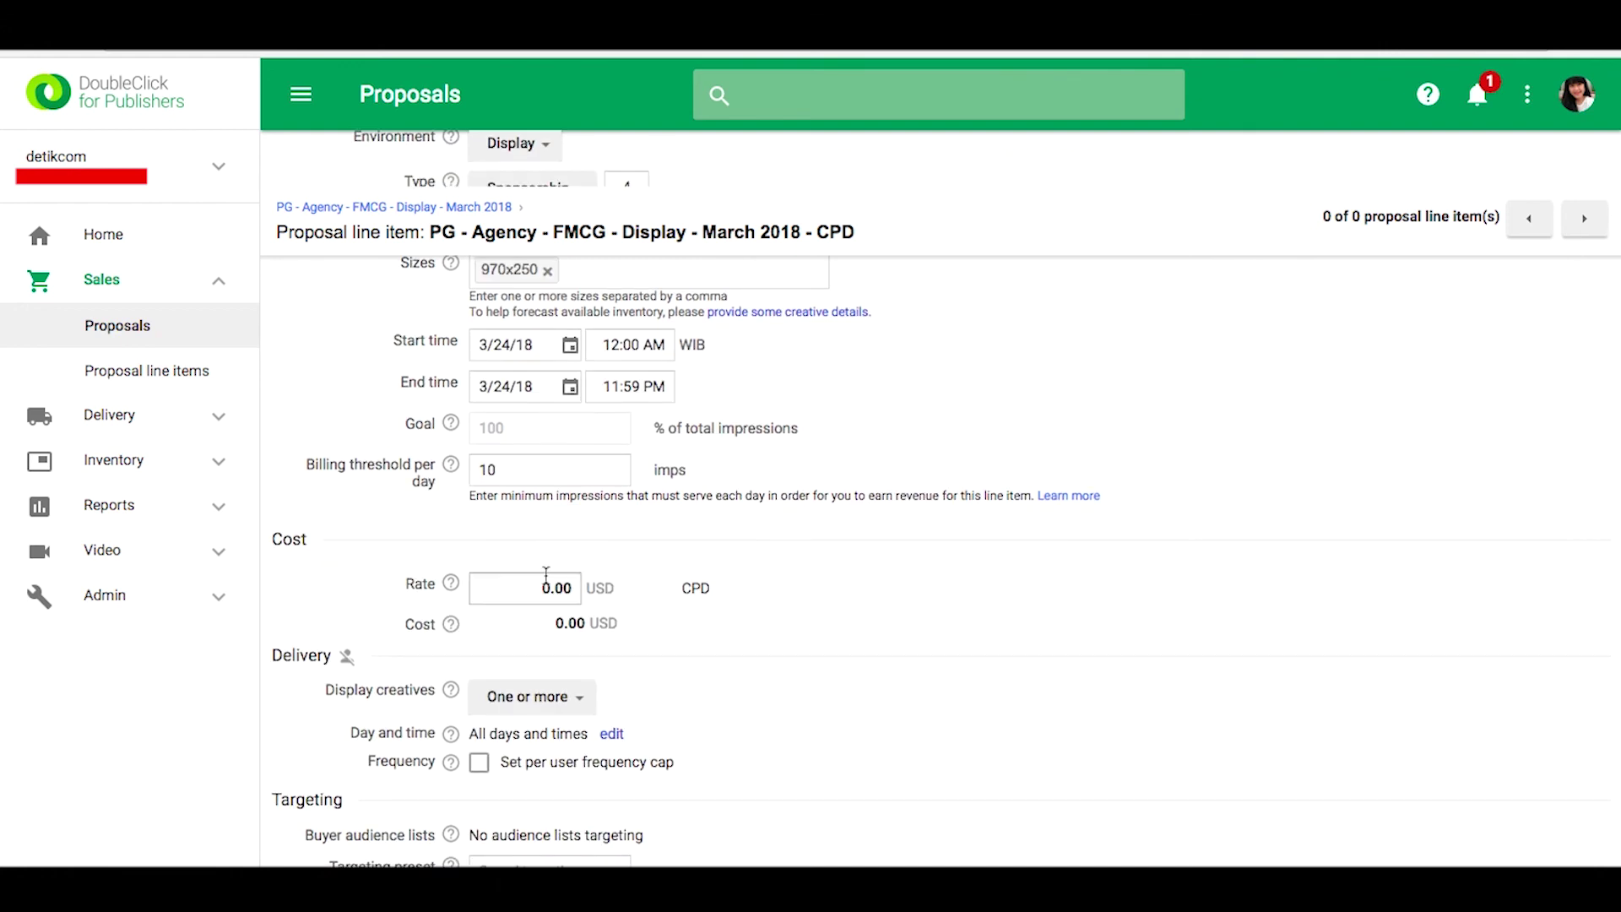
{"action": "left_click", "coordinate": [549, 587]}
{"action": "type", "text": "5"}
{"action": "left_click", "coordinate": [800, 647]}
{"action": "scroll", "coordinate": [800, 656], "scroll_direction": "down", "scroll_amount": 1}
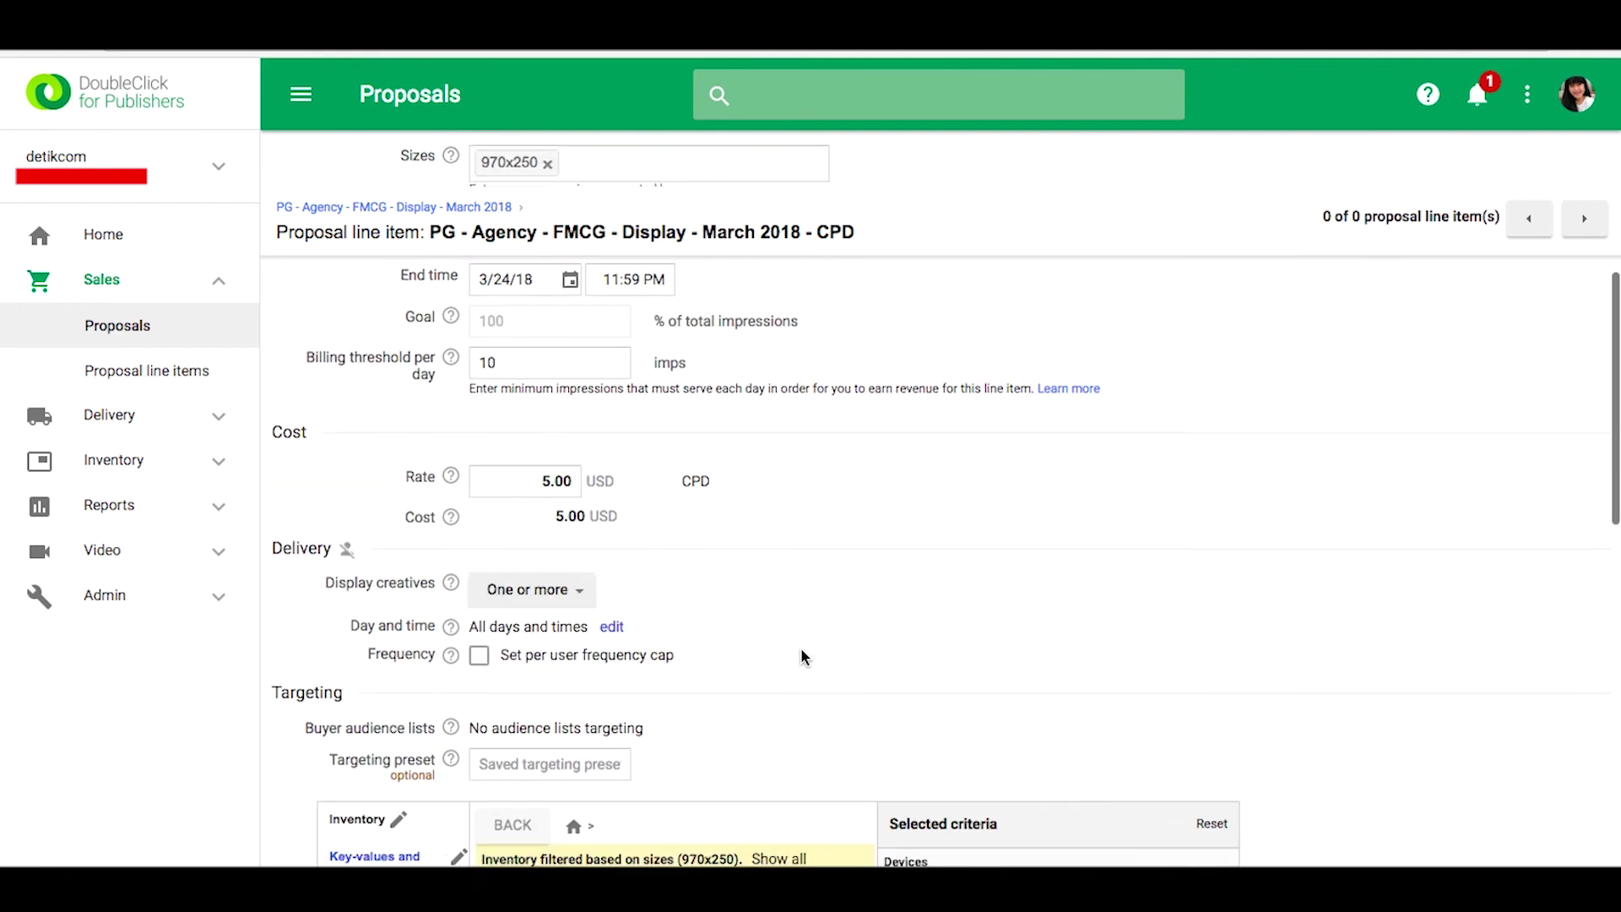
{"action": "left_click", "coordinate": [534, 571]}
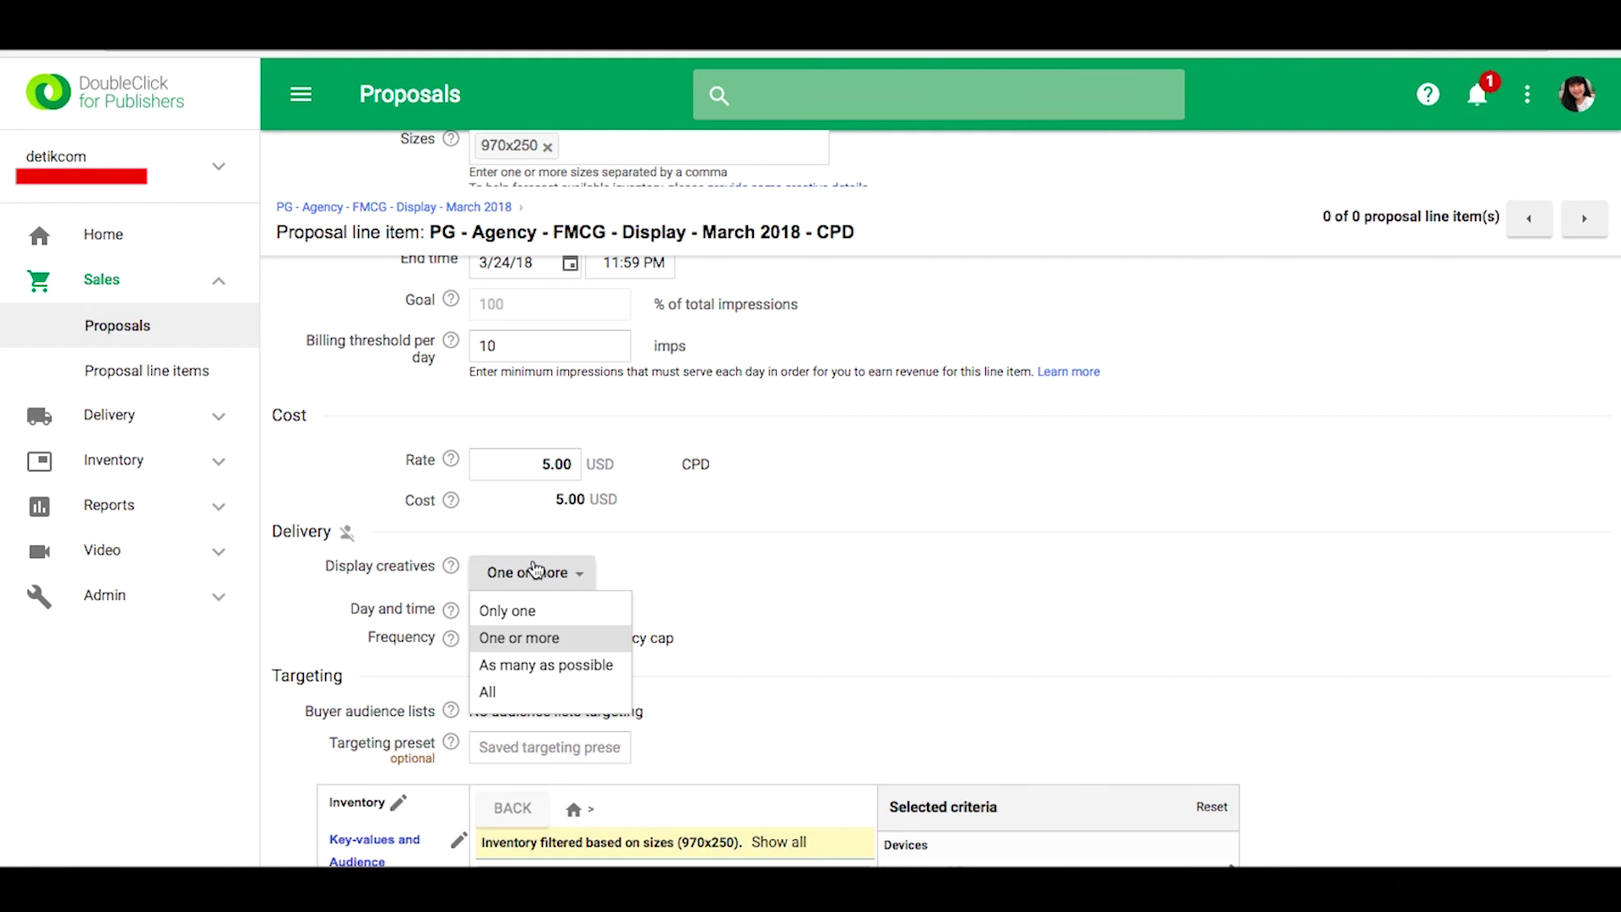
{"action": "left_click", "coordinate": [547, 611]}
{"action": "scroll", "coordinate": [864, 625], "scroll_direction": "down", "scroll_amount": 3}
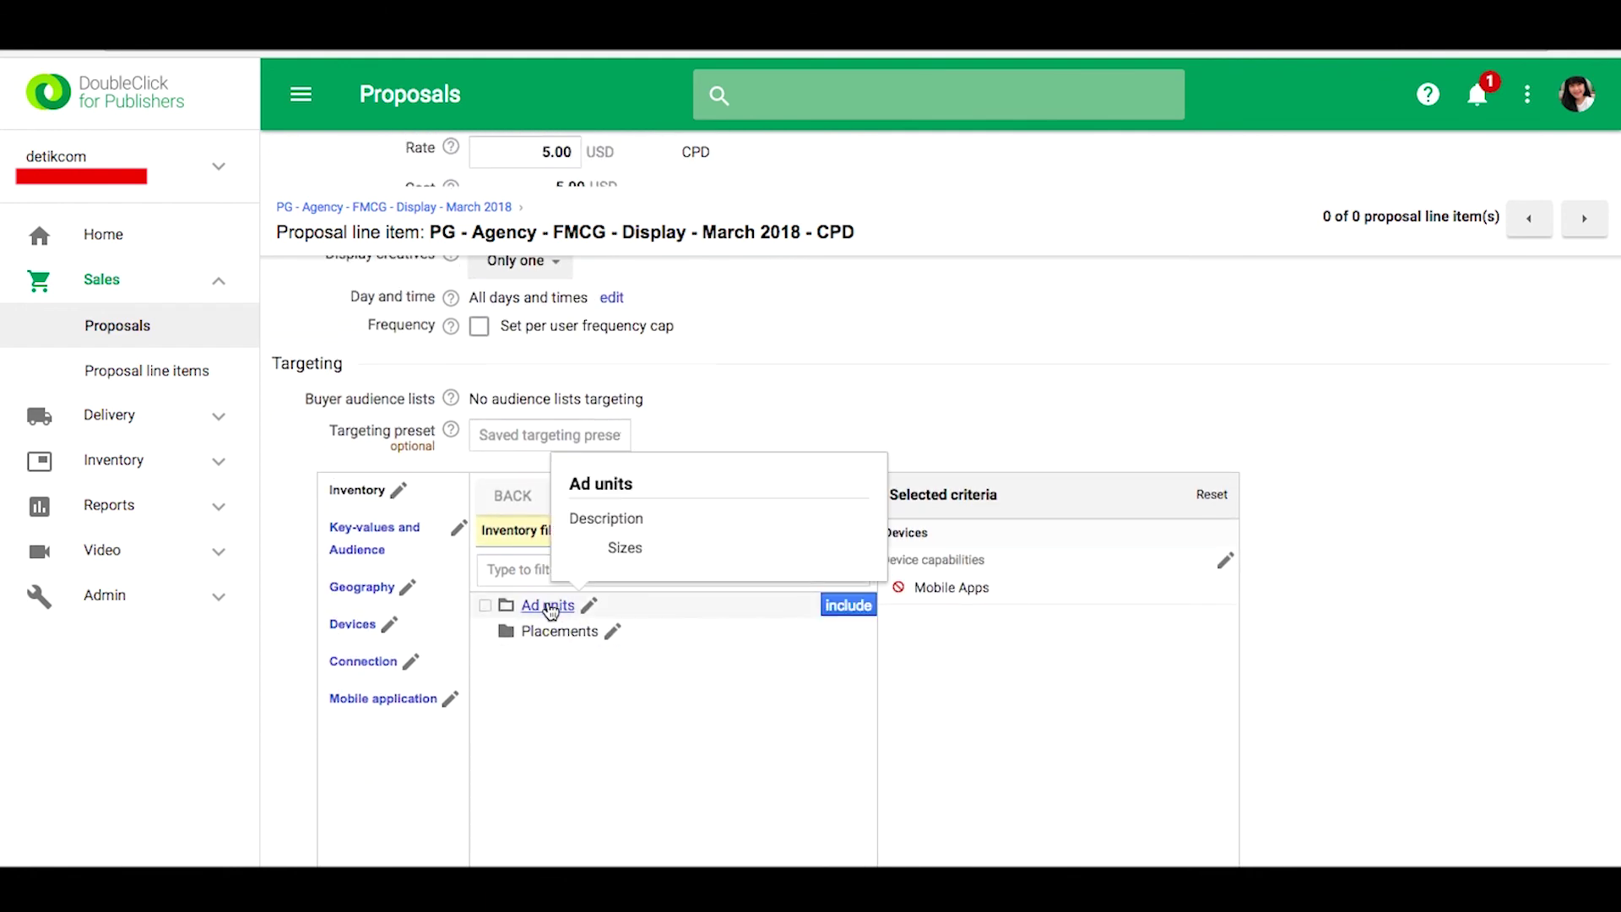
Include the food ad unit under detik_desktop in the line item's inventory targeting.
{"action": "left_click", "coordinate": [549, 606]}
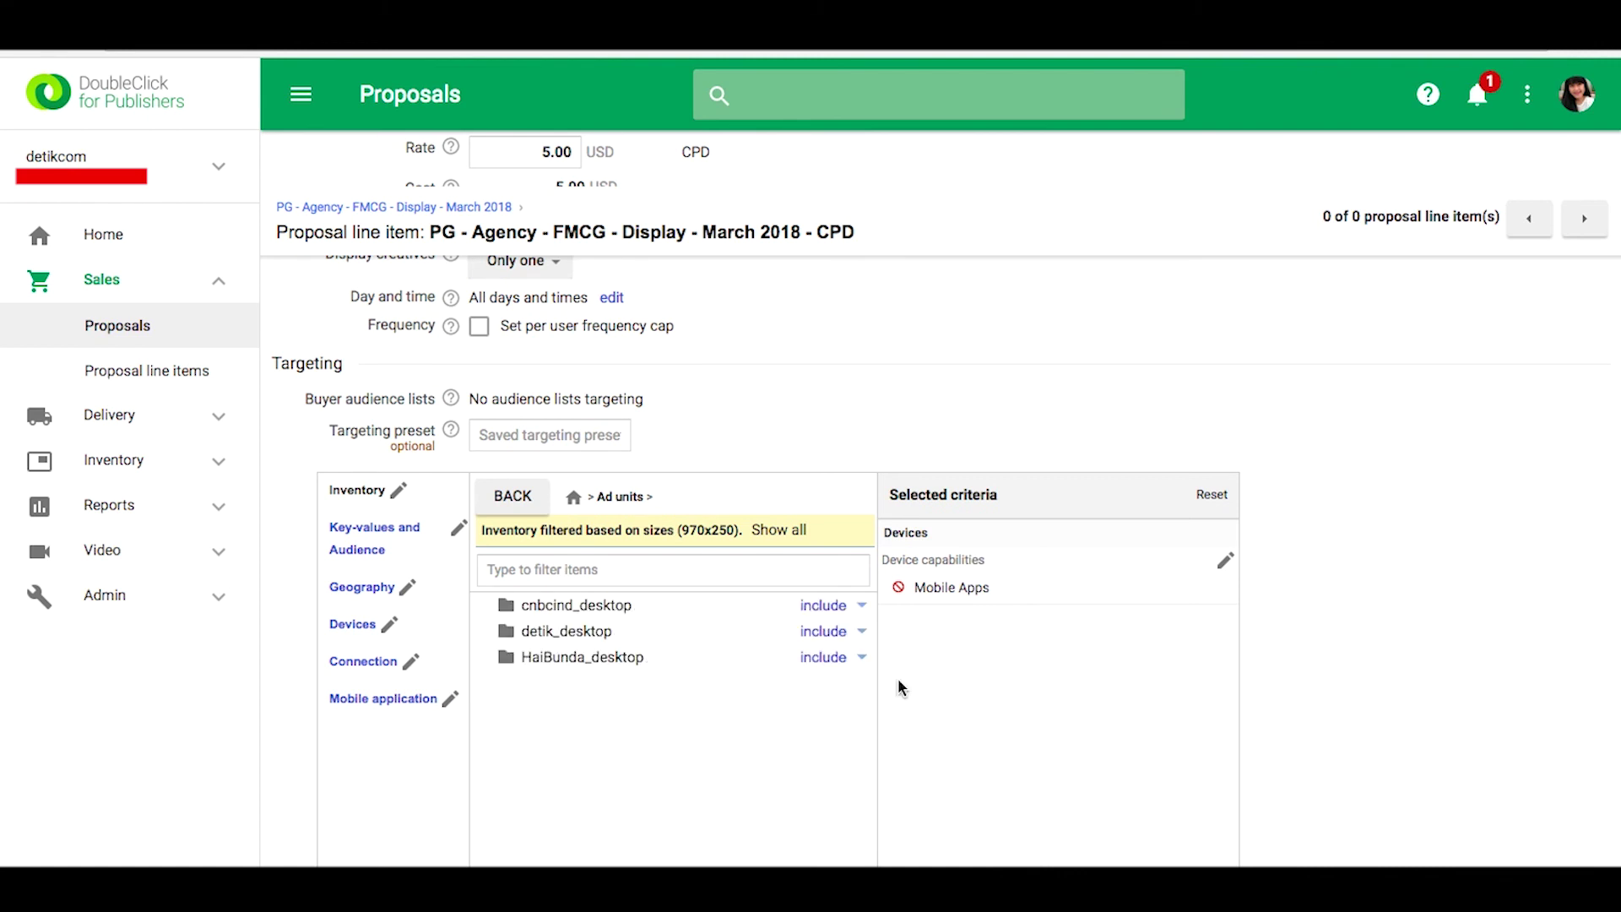
{"action": "left_click", "coordinate": [586, 635]}
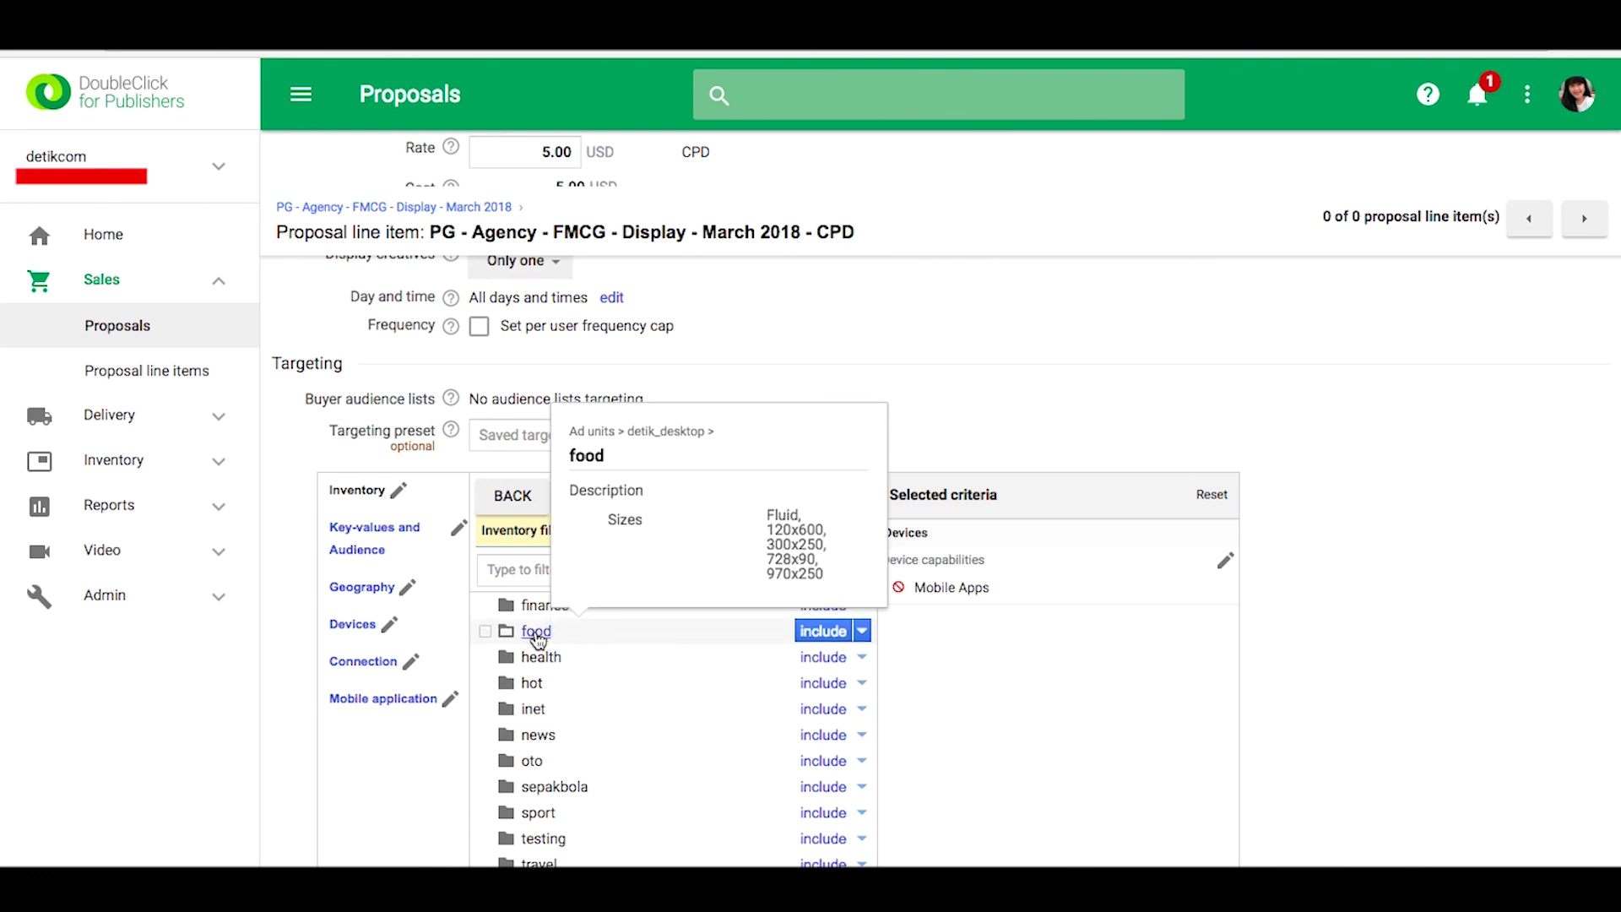
{"action": "left_click", "coordinate": [536, 632]}
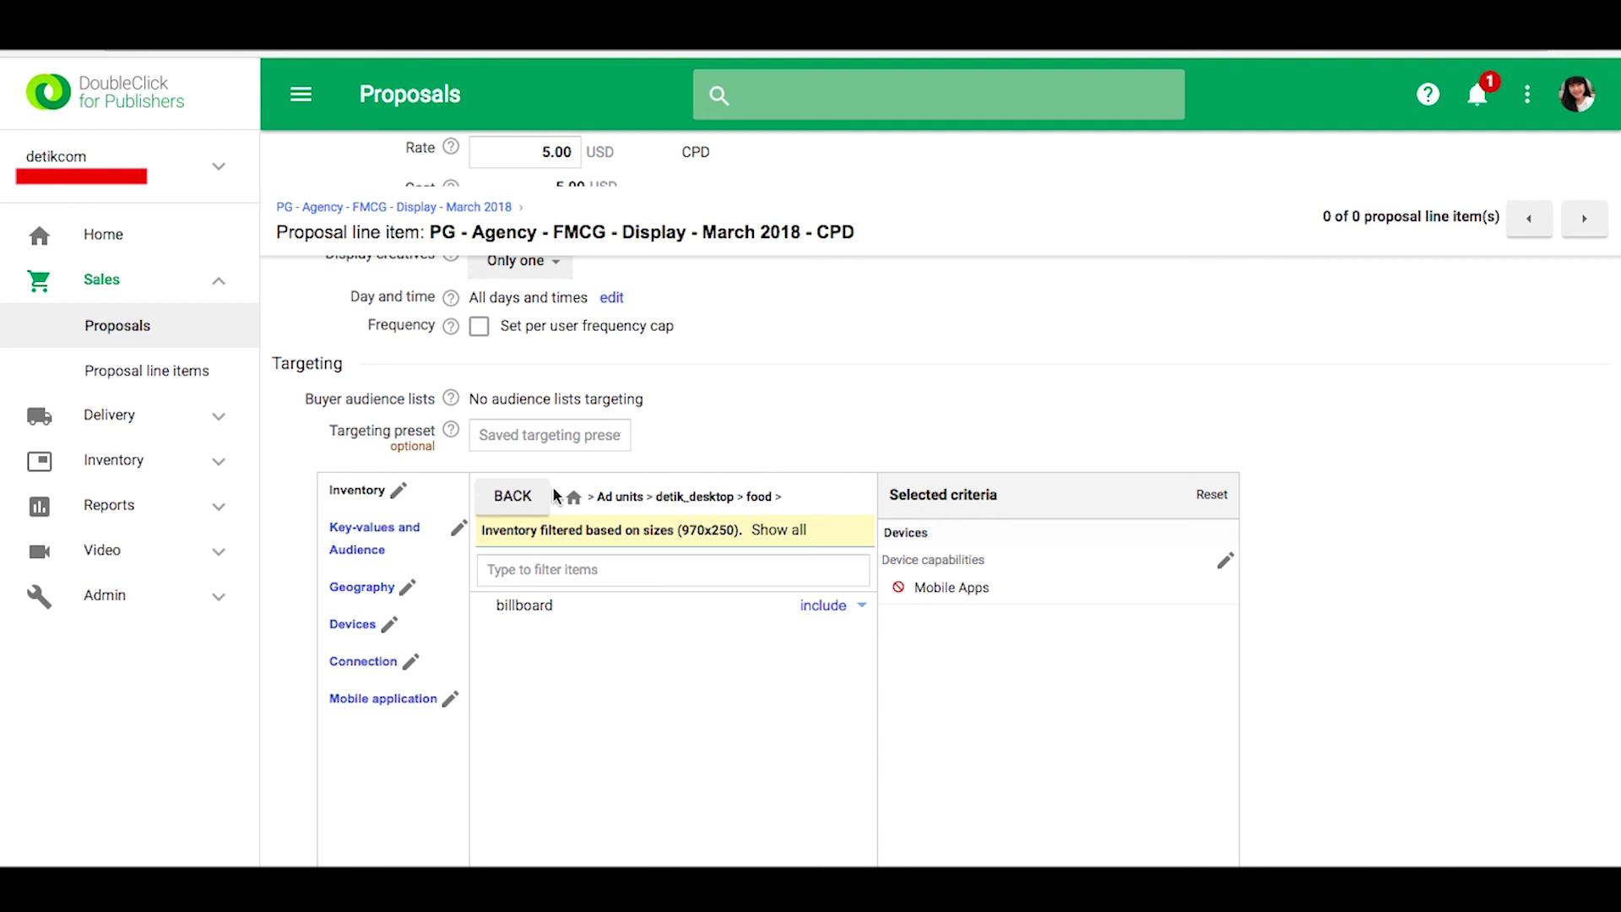
{"action": "left_click", "coordinate": [510, 503]}
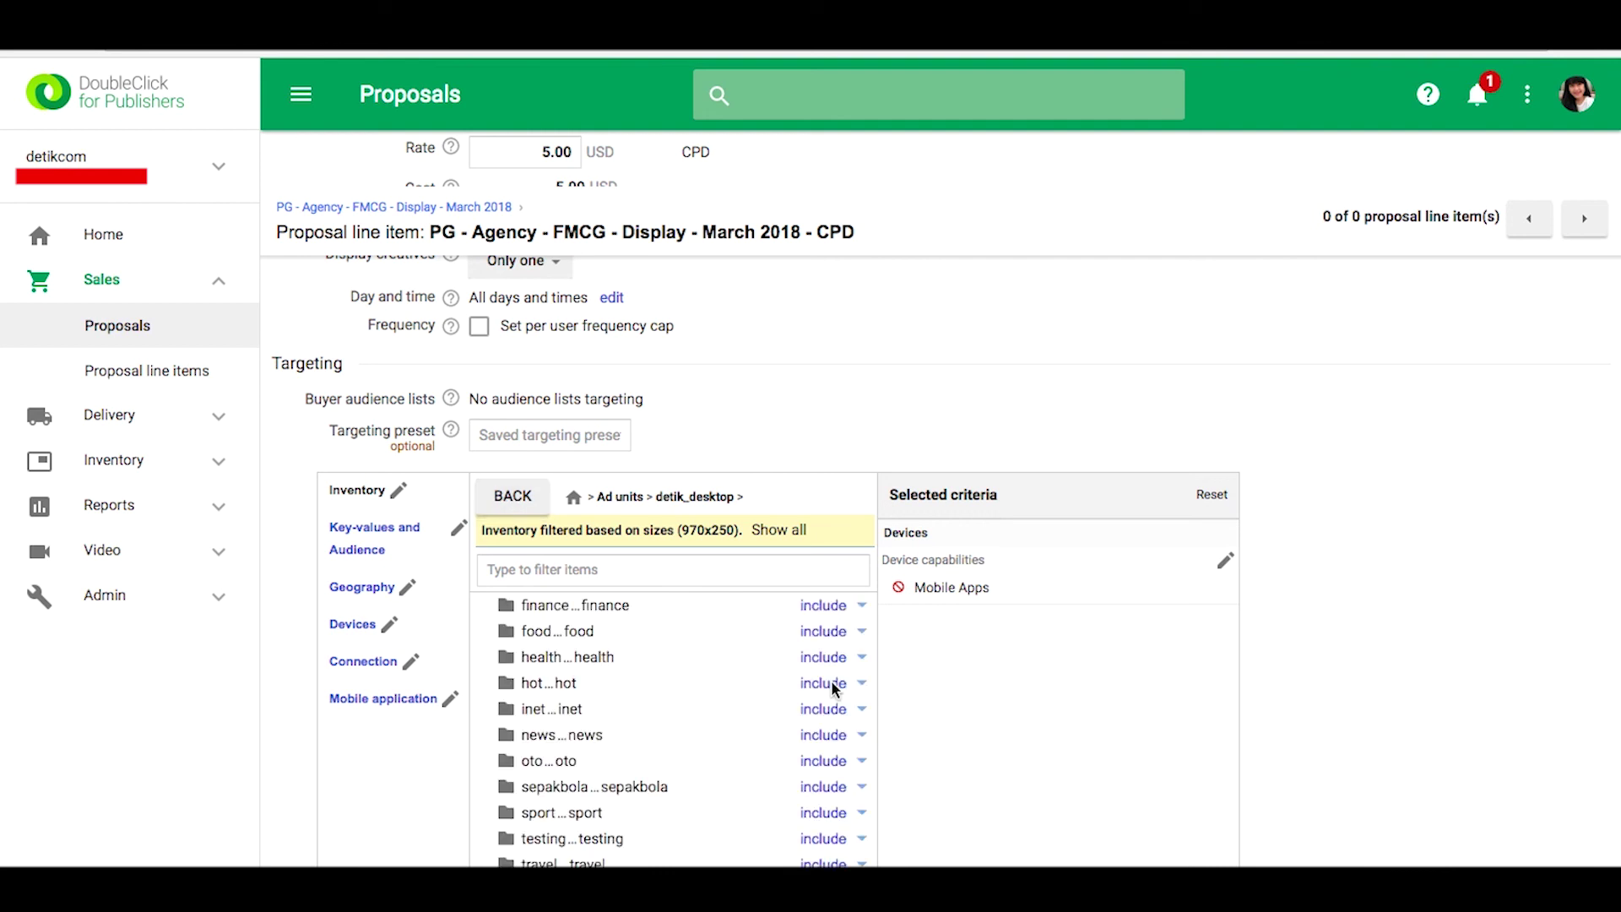
{"action": "left_click", "coordinate": [835, 632]}
{"action": "scroll", "coordinate": [1463, 737], "scroll_direction": "down", "scroll_amount": 5}
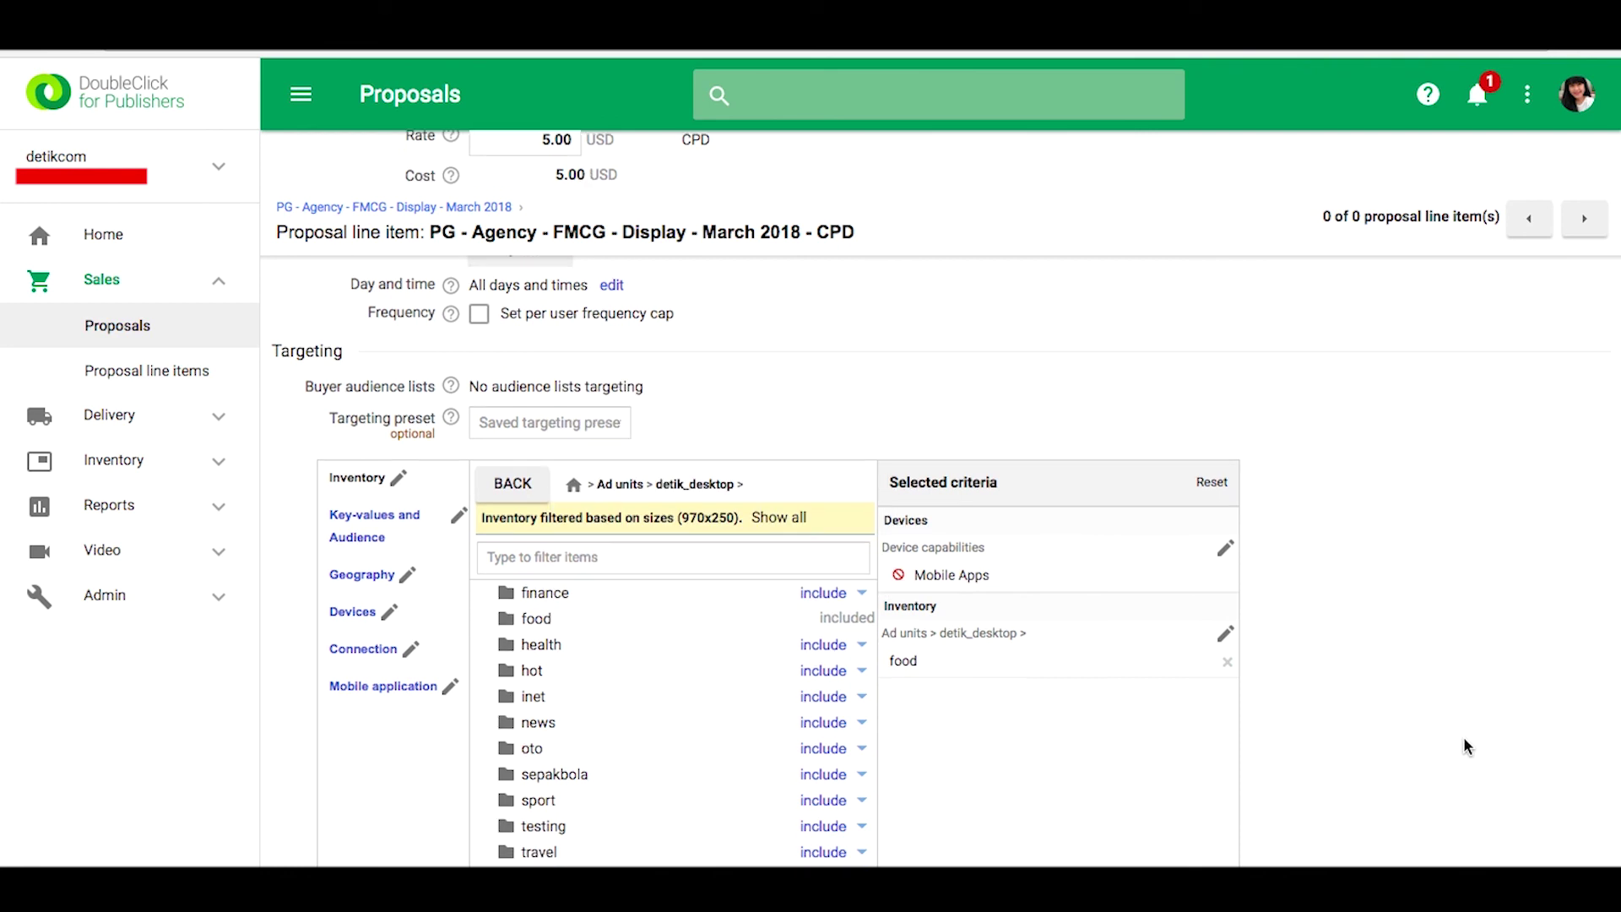
{"action": "scroll", "coordinate": [1463, 736], "scroll_direction": "down", "scroll_amount": 5}
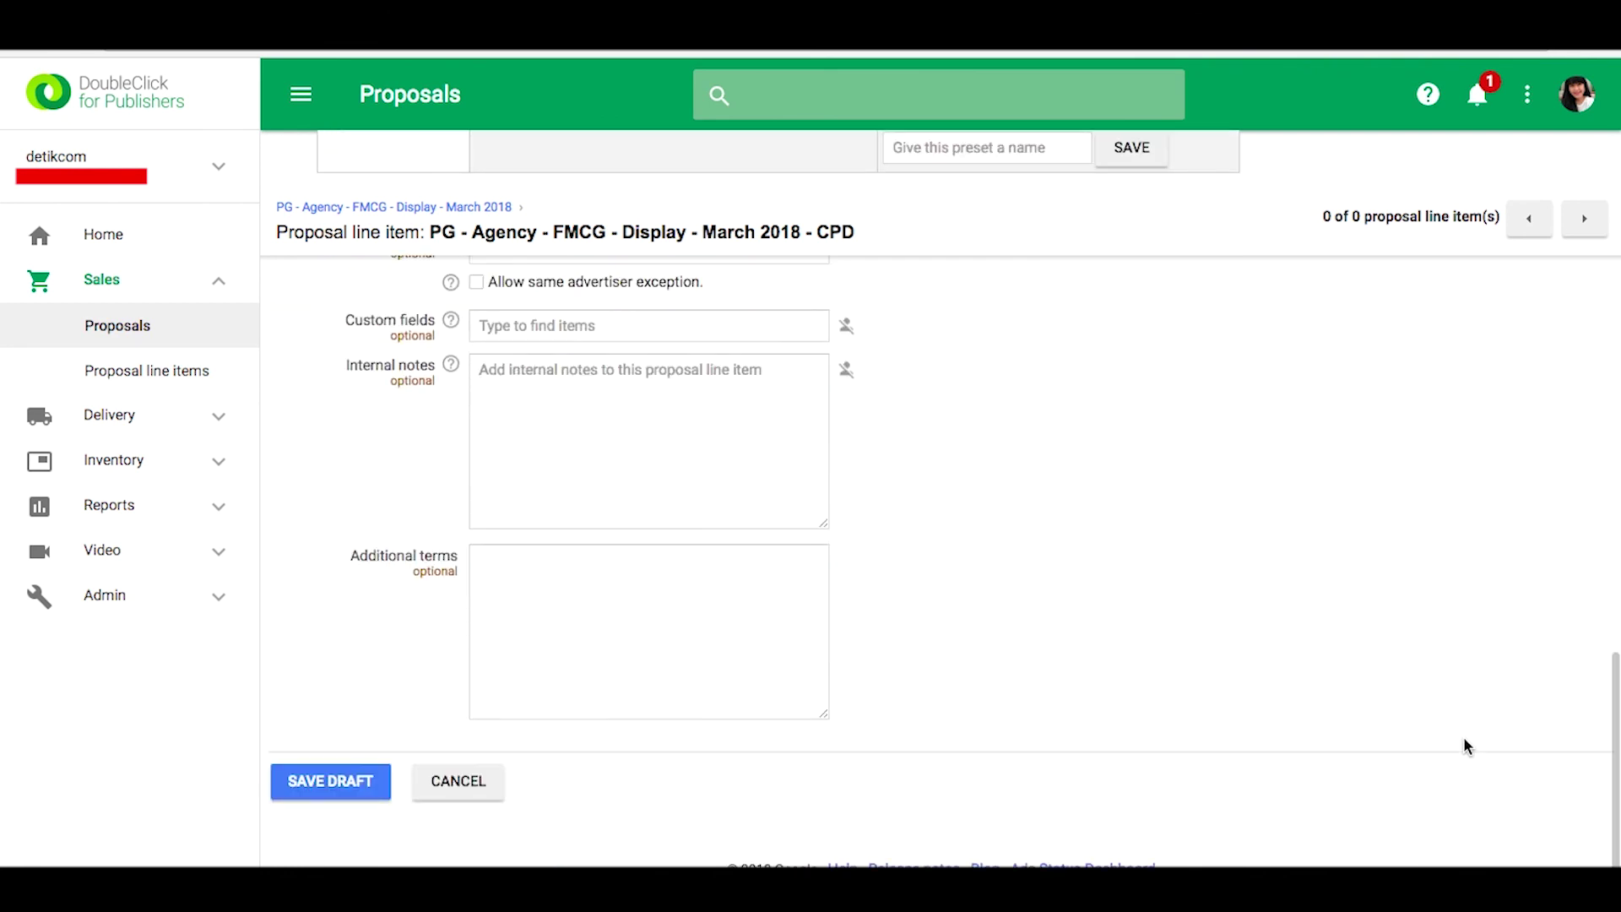
Save the CPD line item draft and review it beside the CPM item in the Line items table.
{"action": "left_click", "coordinate": [339, 796]}
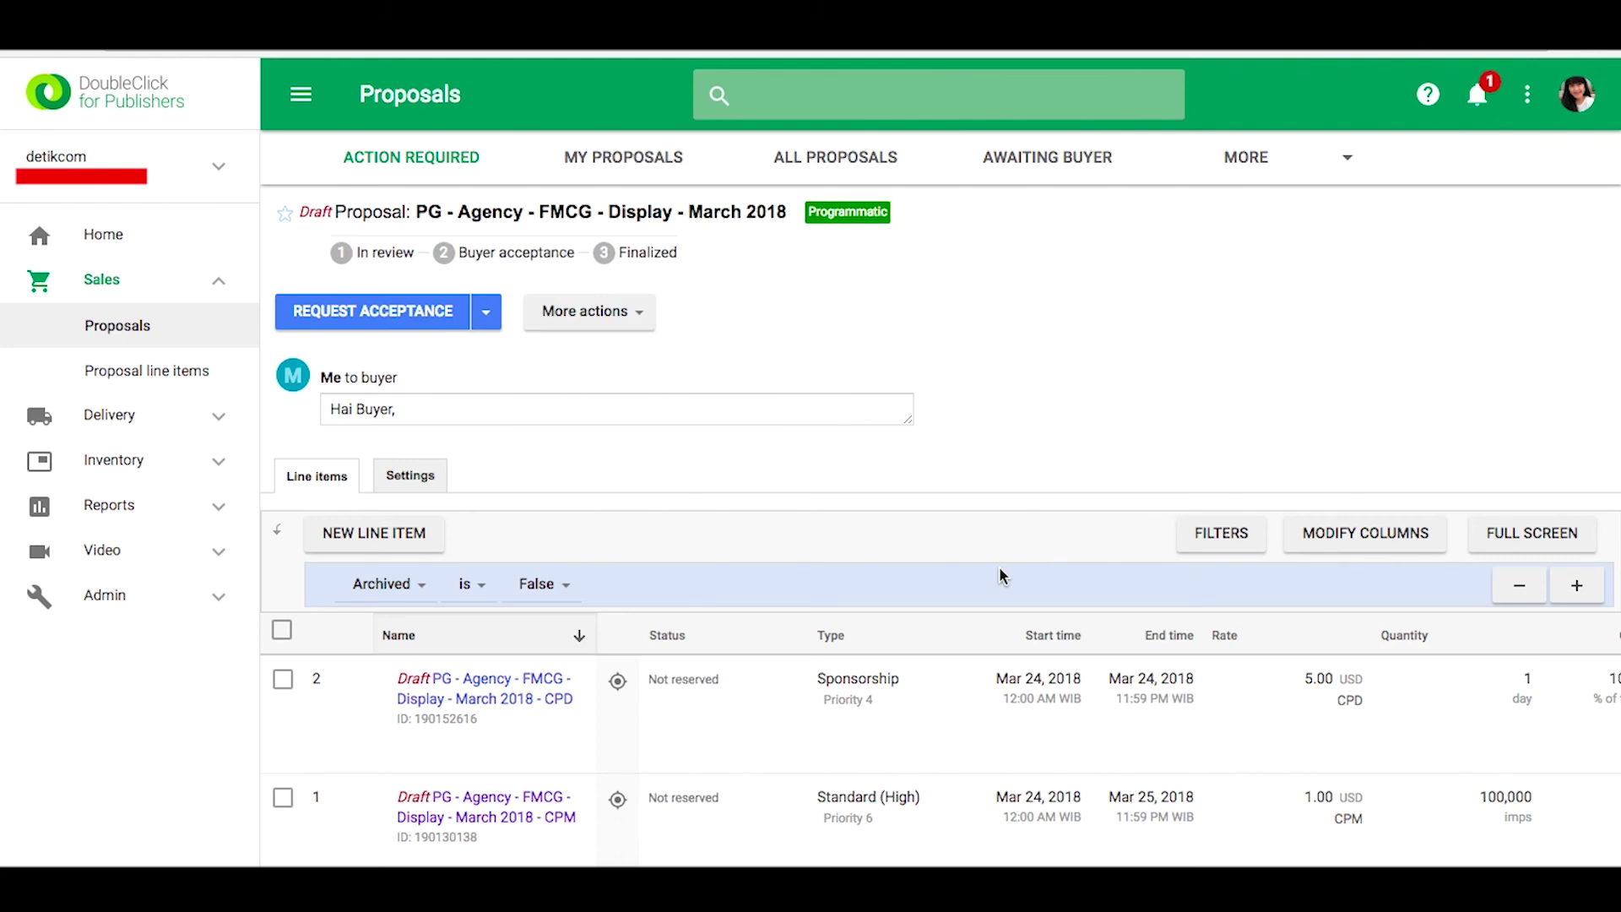
{"action": "scroll", "coordinate": [1000, 565], "scroll_direction": "down", "scroll_amount": 2}
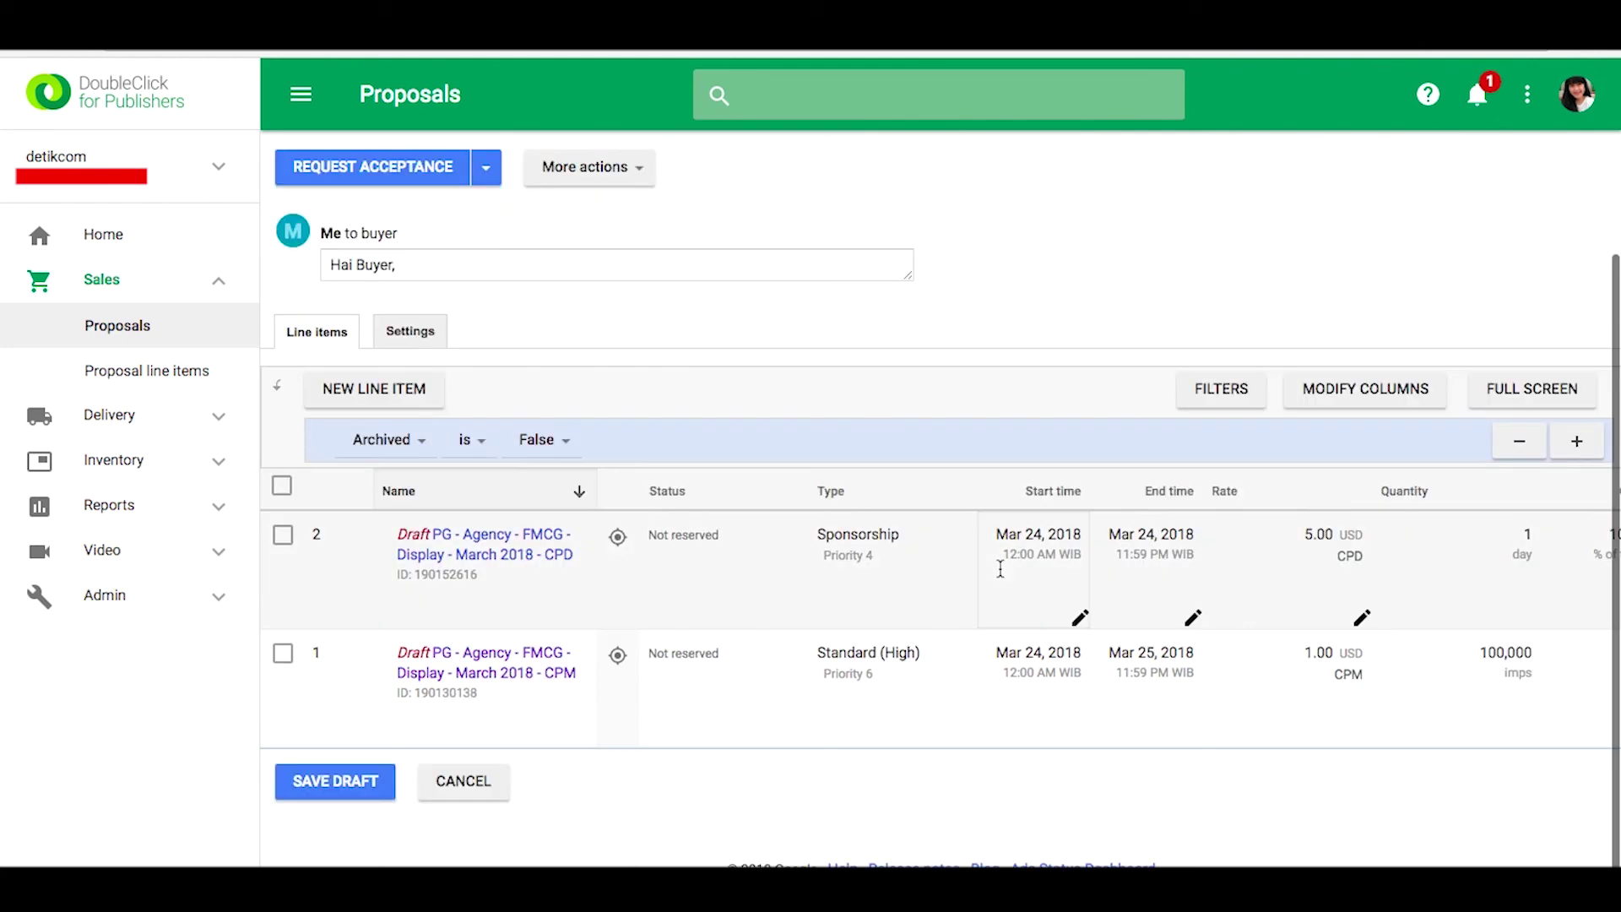
{"action": "scroll", "coordinate": [1328, 556], "scroll_direction": "right", "scroll_amount": 1}
{"action": "scroll", "coordinate": [1329, 555], "scroll_direction": "right", "scroll_amount": 5}
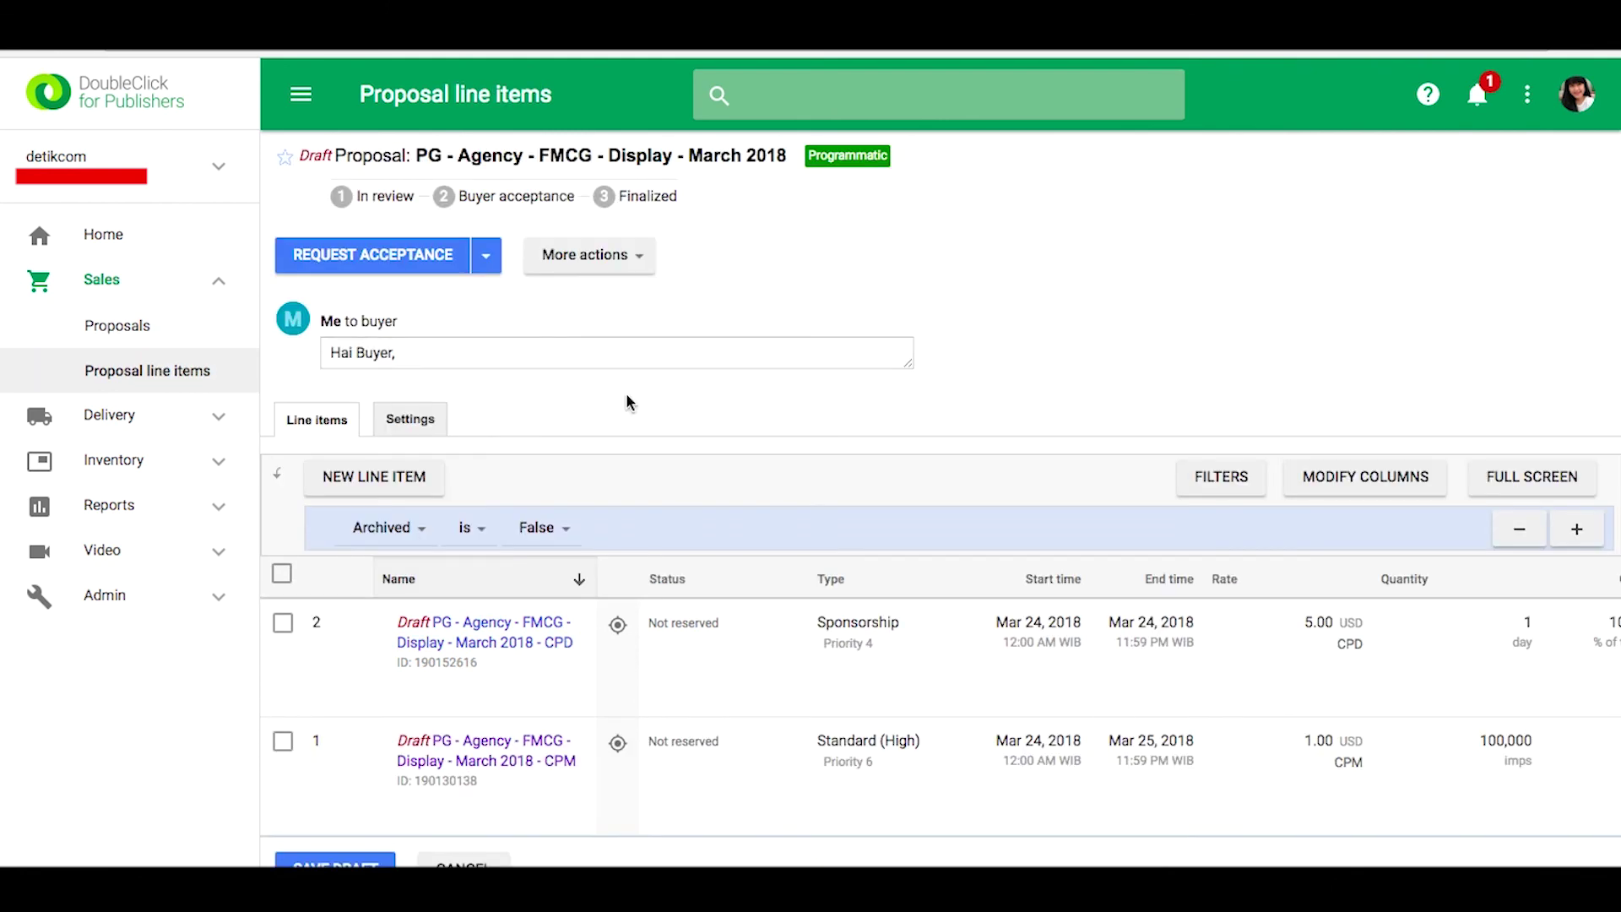
Request buyer acceptance for the proposal, proceeding past the potential overbooking warning.
{"action": "left_click", "coordinate": [387, 266]}
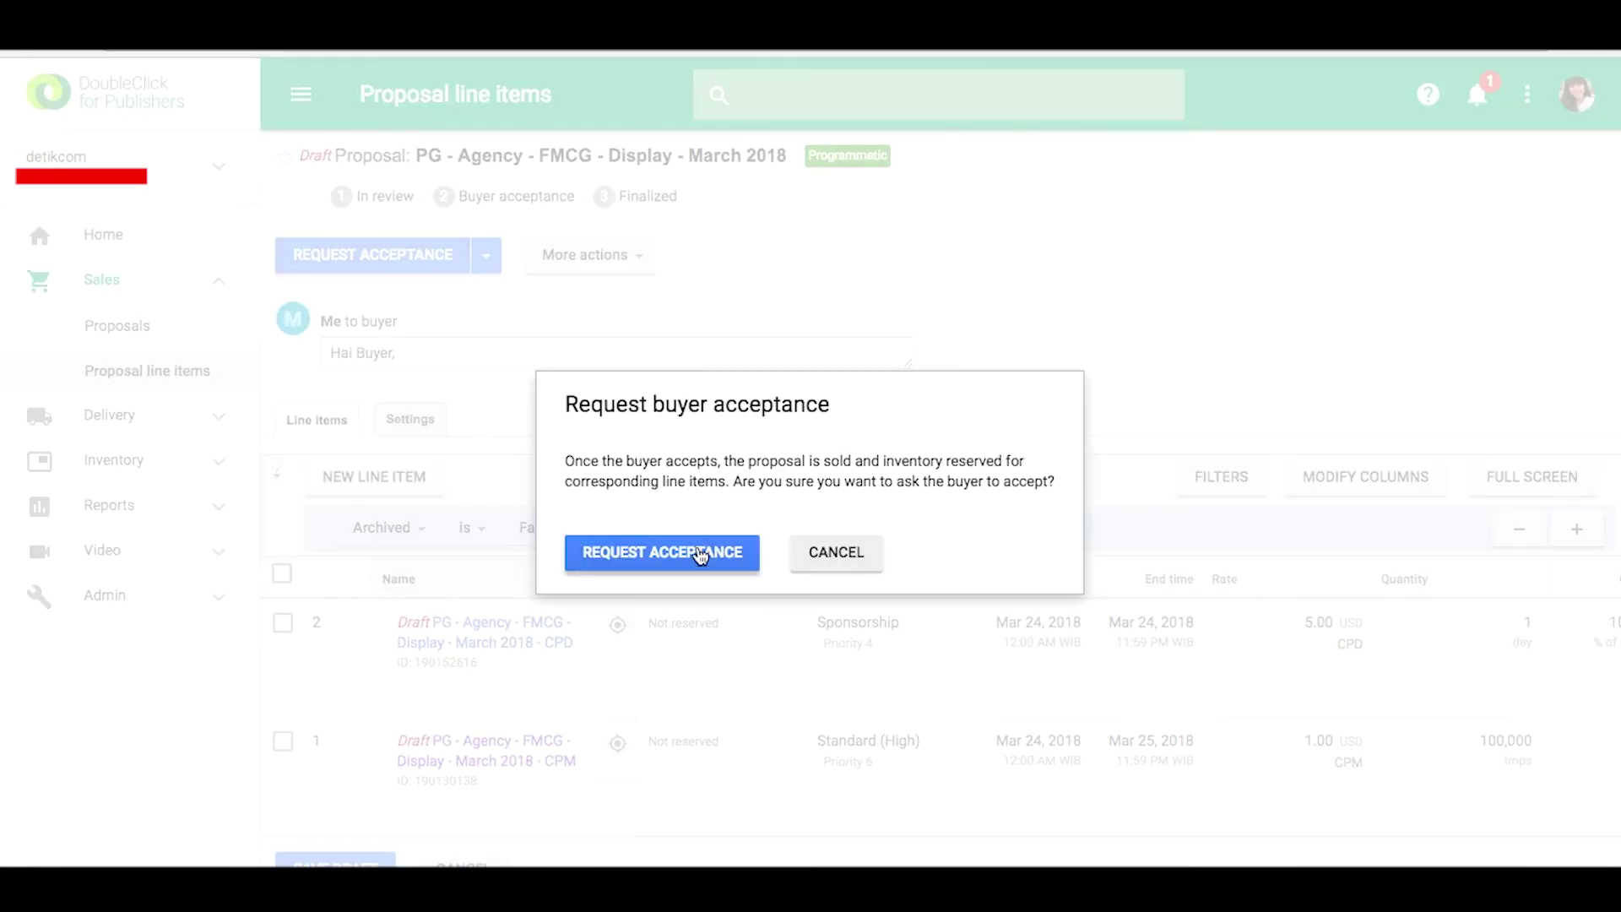
{"action": "left_click", "coordinate": [700, 554]}
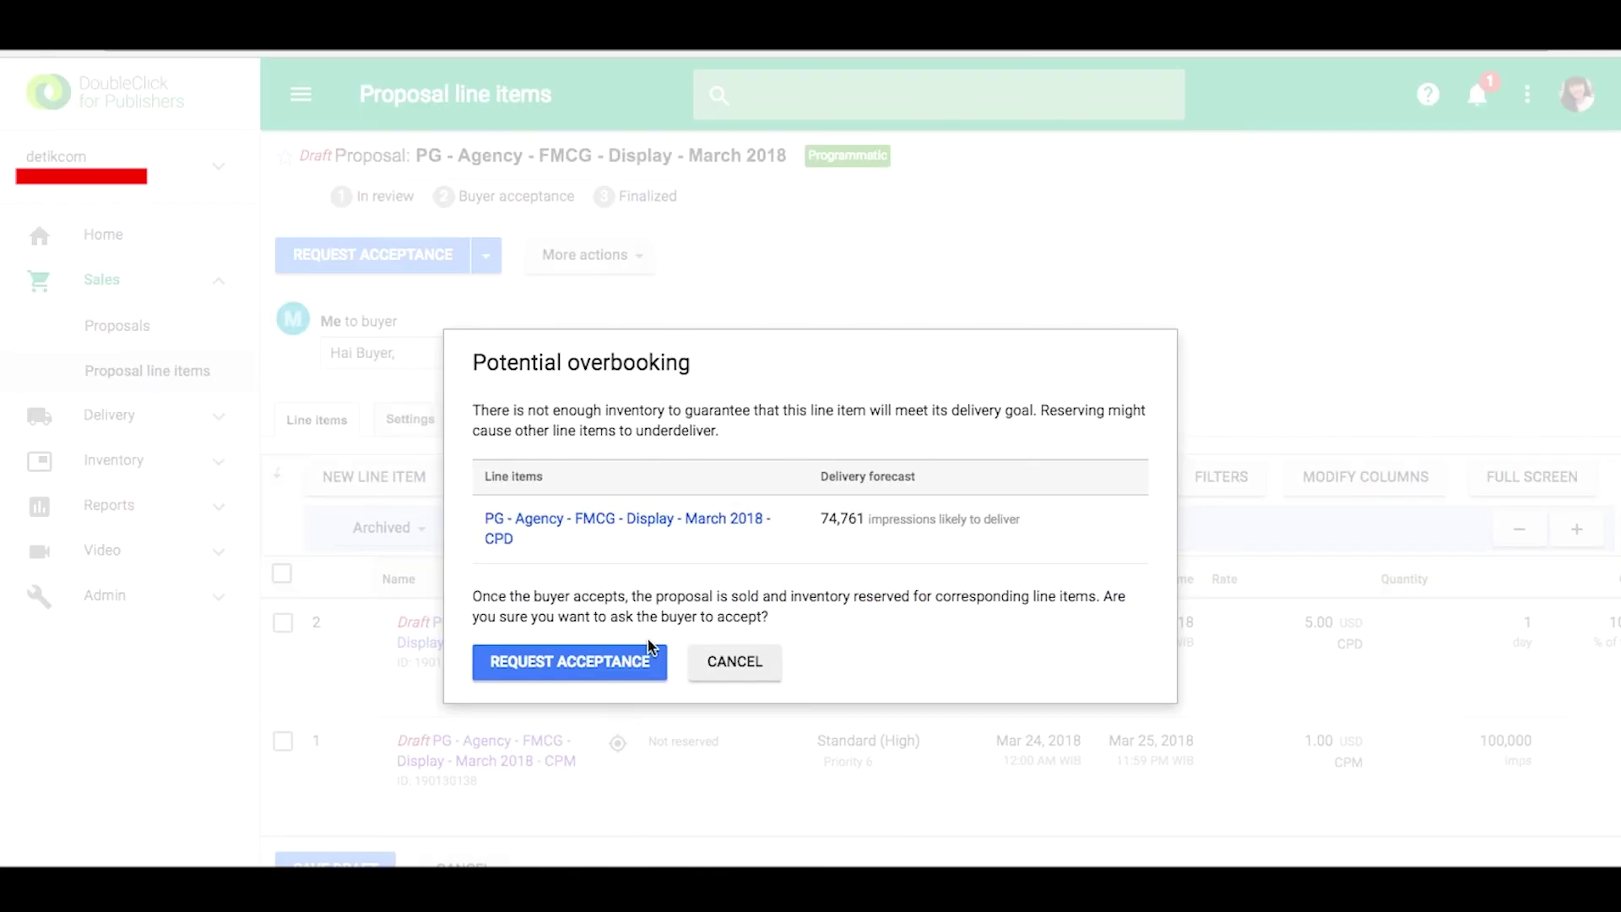
{"action": "left_click", "coordinate": [617, 671]}
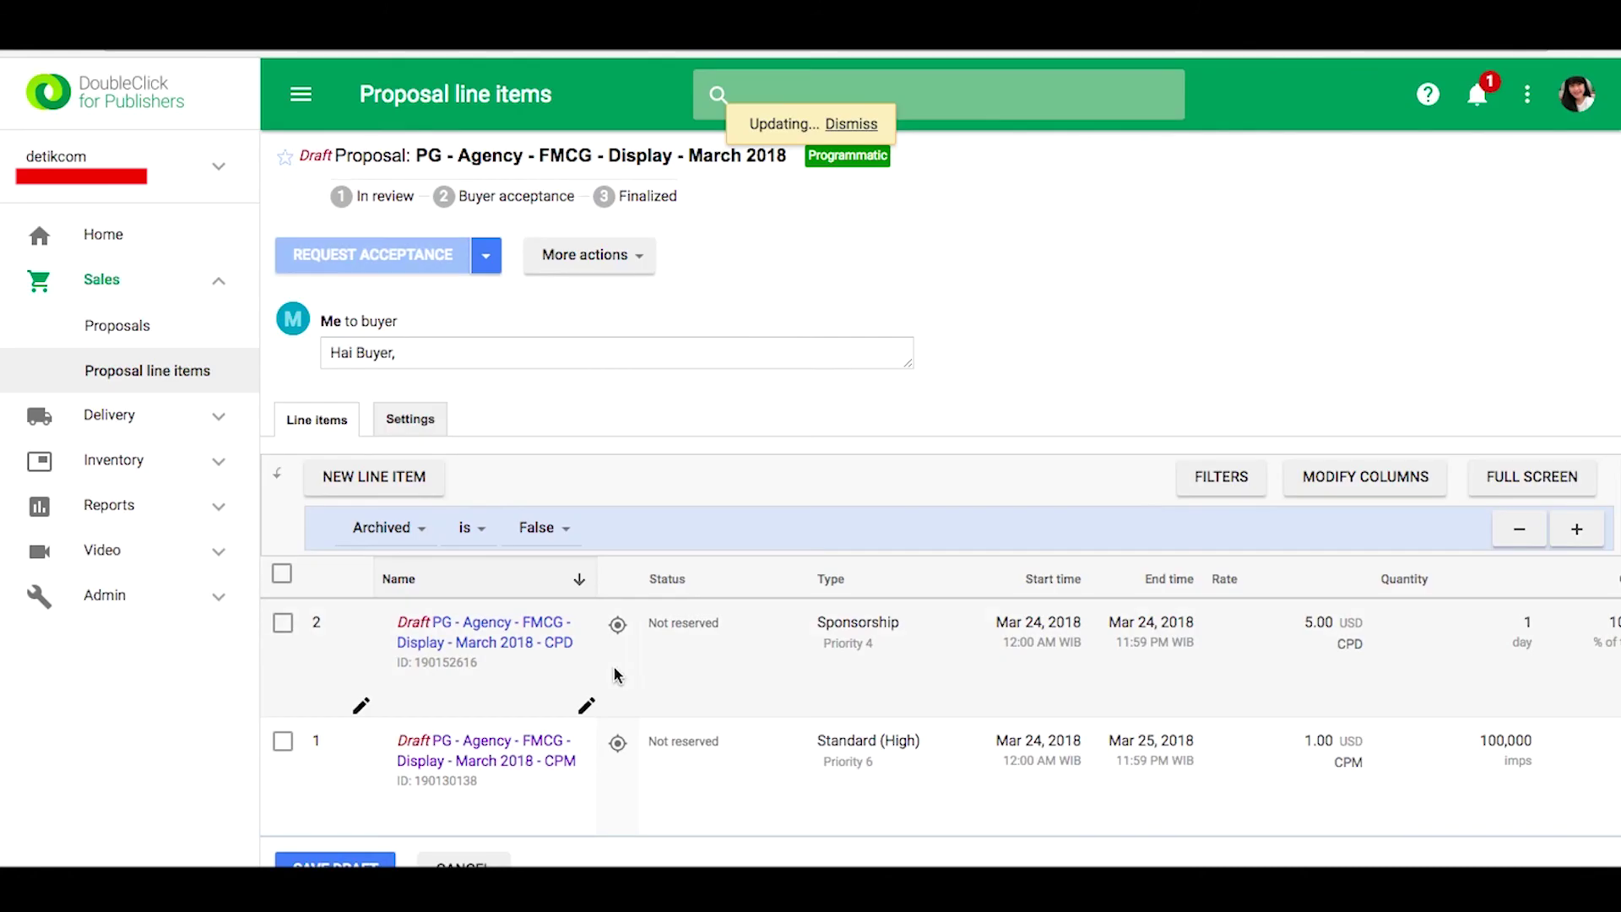